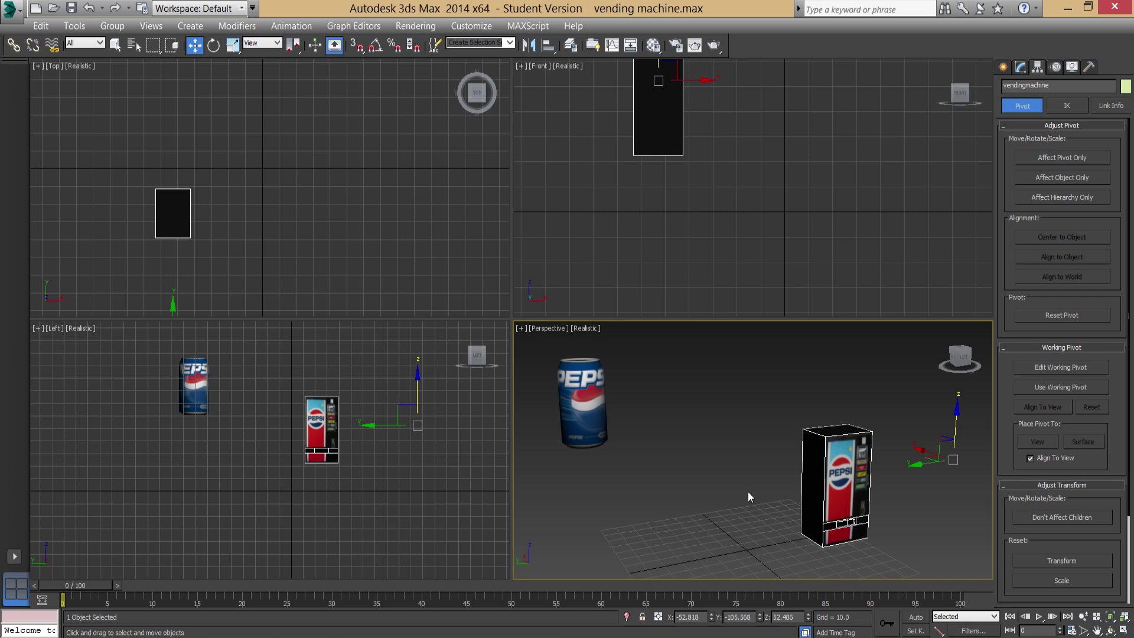
# Try moving the vending machine slightly along its Y and Z axes with its current off-centre pivot
pyautogui.click(598, 430)
pyautogui.moveTo(609, 467); pyautogui.dragTo(661, 425, button='middle')
pyautogui.click(971, 479)
pyautogui.moveTo(977, 477); pyautogui.dragTo(762, 420, button='middle')
pyautogui.moveTo(753, 463); pyautogui.dragTo(689, 446, button='middle')
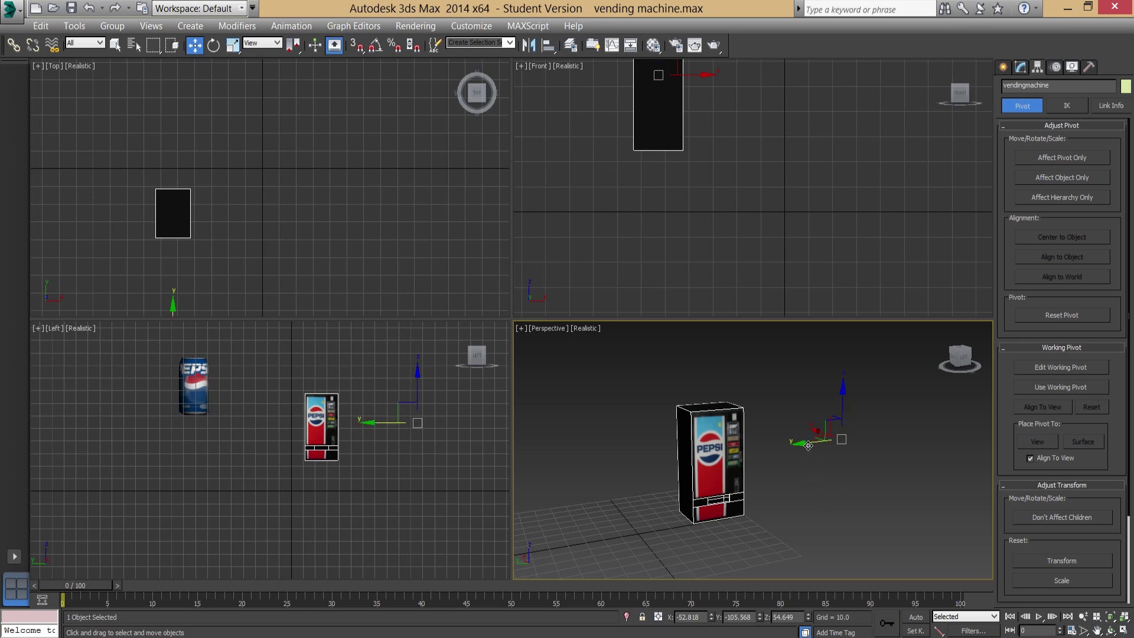
pyautogui.moveTo(810, 444); pyautogui.dragTo(817, 481)
pyautogui.moveTo(845, 406); pyautogui.dragTo(854, 407)
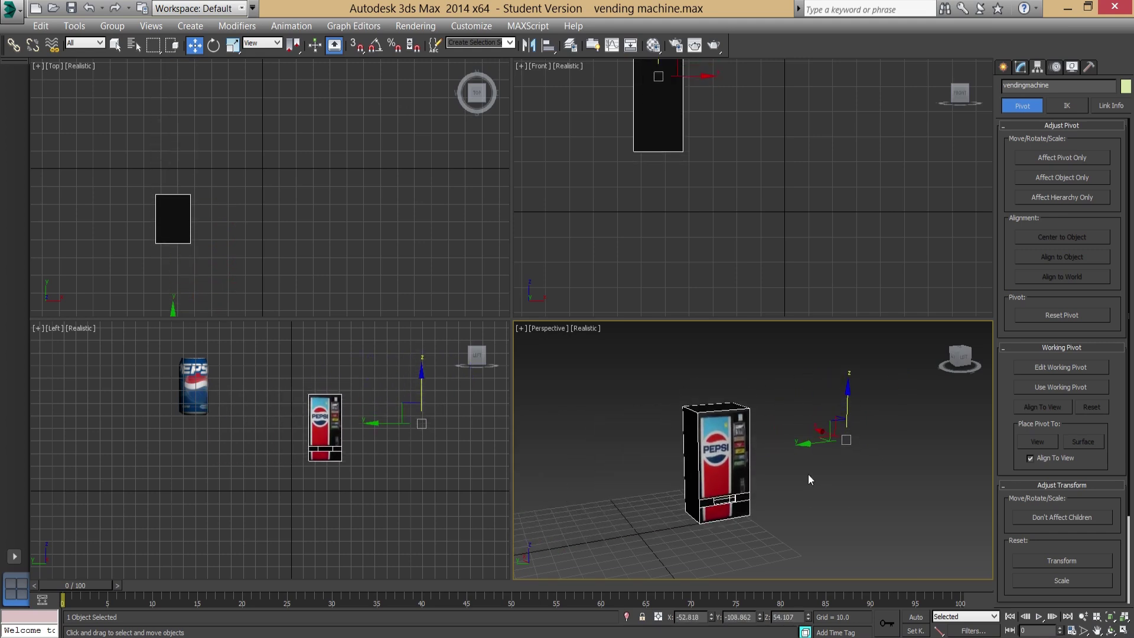
pyautogui.moveTo(960, 357); pyautogui.dragTo(961, 360)
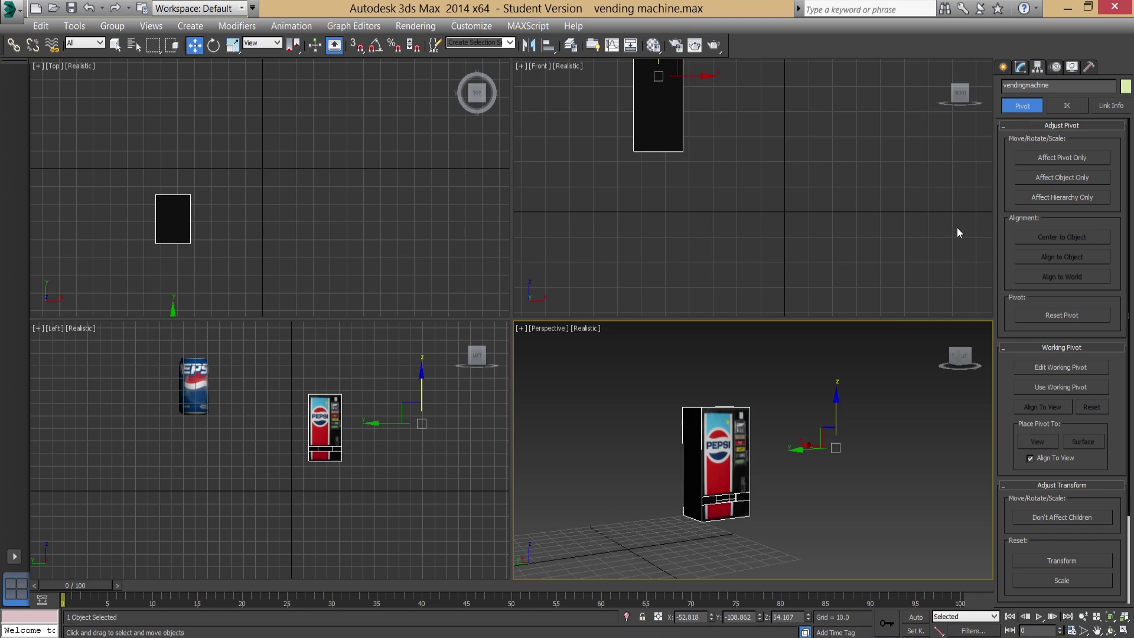
# Restrict adjustments to the vending machine's pivot only and centre the pivot on the object
pyautogui.click(1005, 69)
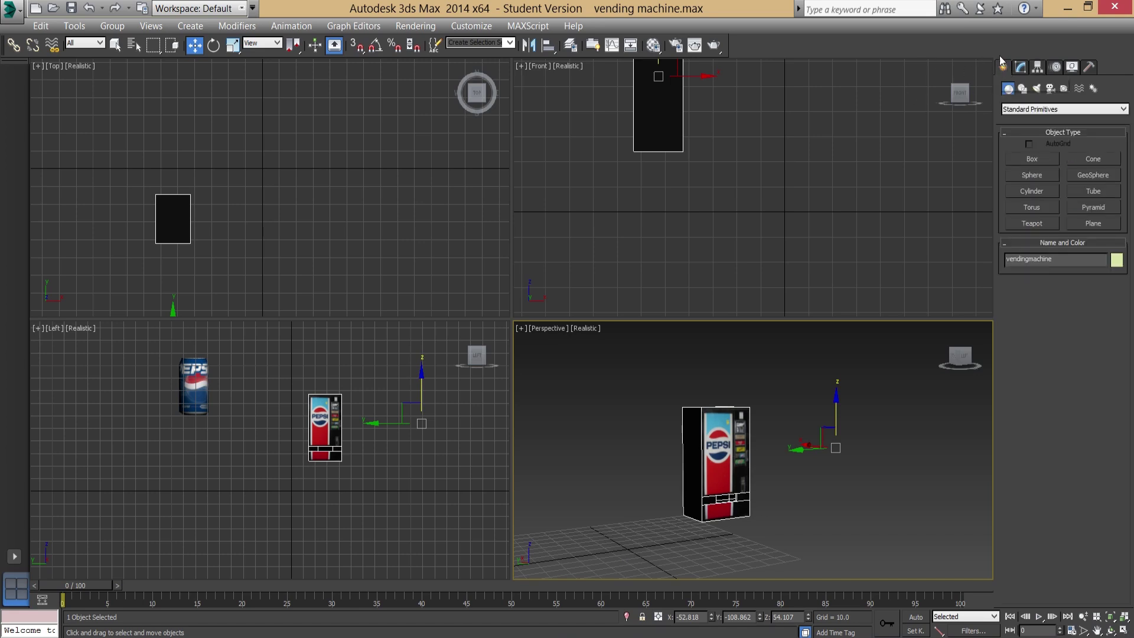
pyautogui.click(1038, 69)
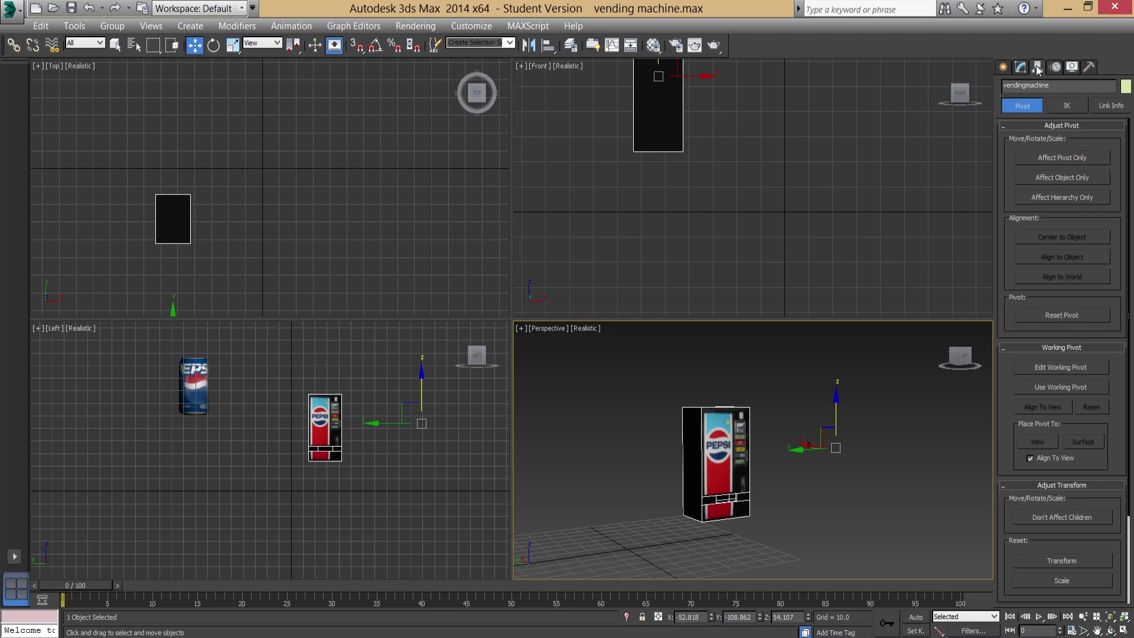
pyautogui.click(1048, 158)
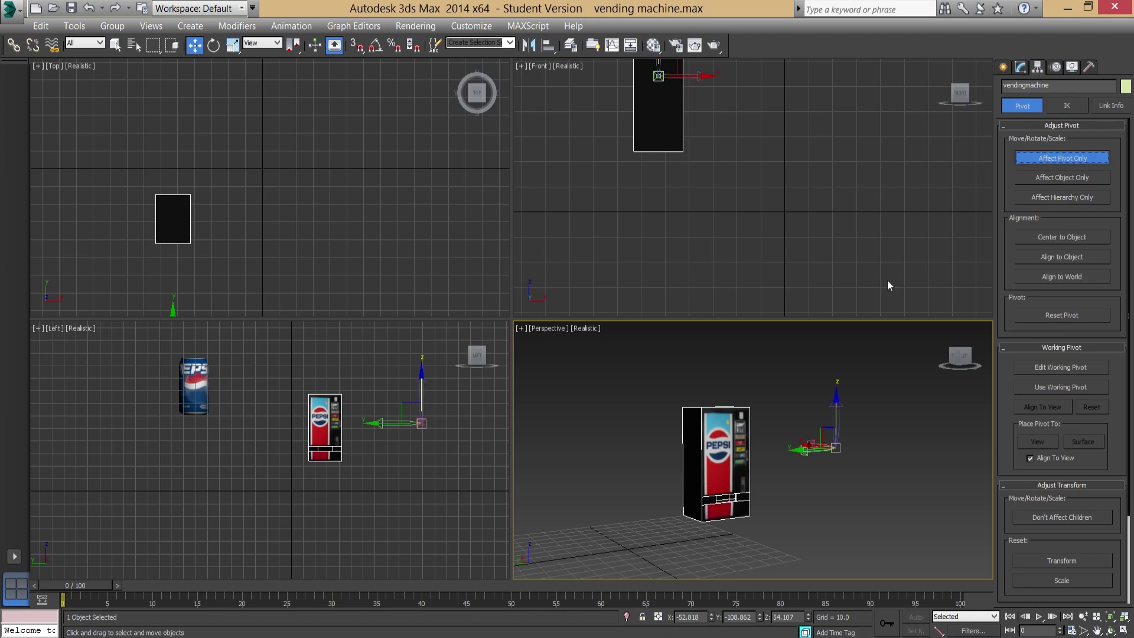
pyautogui.moveTo(804, 478); pyautogui.dragTo(796, 493, button='middle')
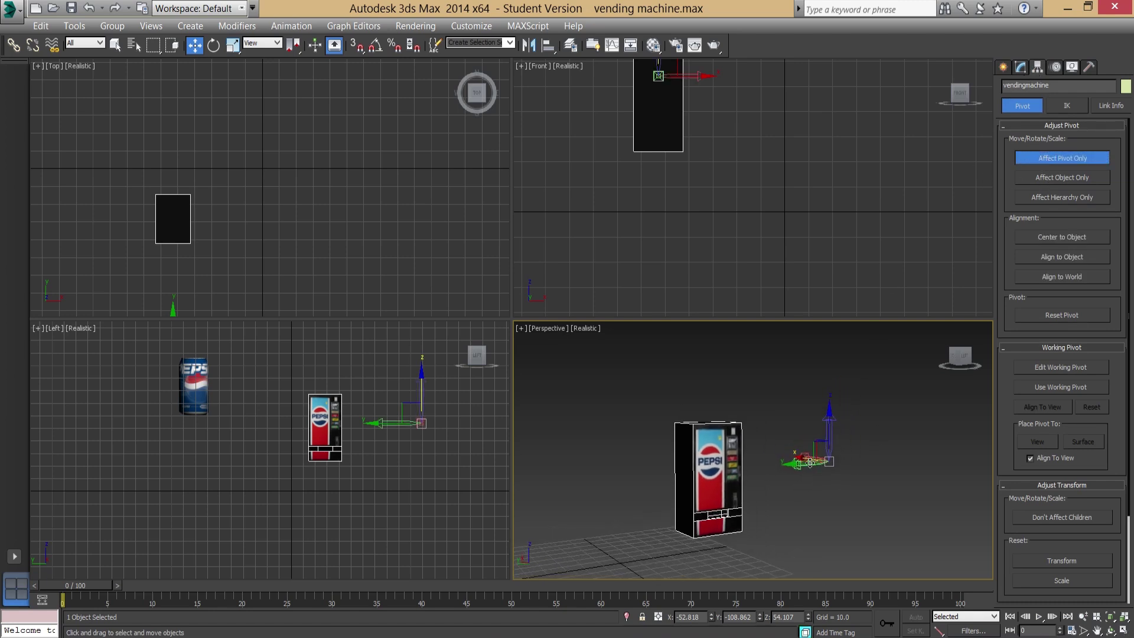
pyautogui.moveTo(798, 465)
pyautogui.mouseDown()
pyautogui.moveTo(769, 470)
pyautogui.moveTo(822, 462)
pyautogui.moveTo(679, 468)
pyautogui.moveTo(834, 459)
pyautogui.moveTo(703, 468)
pyautogui.moveTo(759, 467)
pyautogui.moveTo(685, 493)
pyautogui.moveTo(796, 484)
pyautogui.mouseUp()
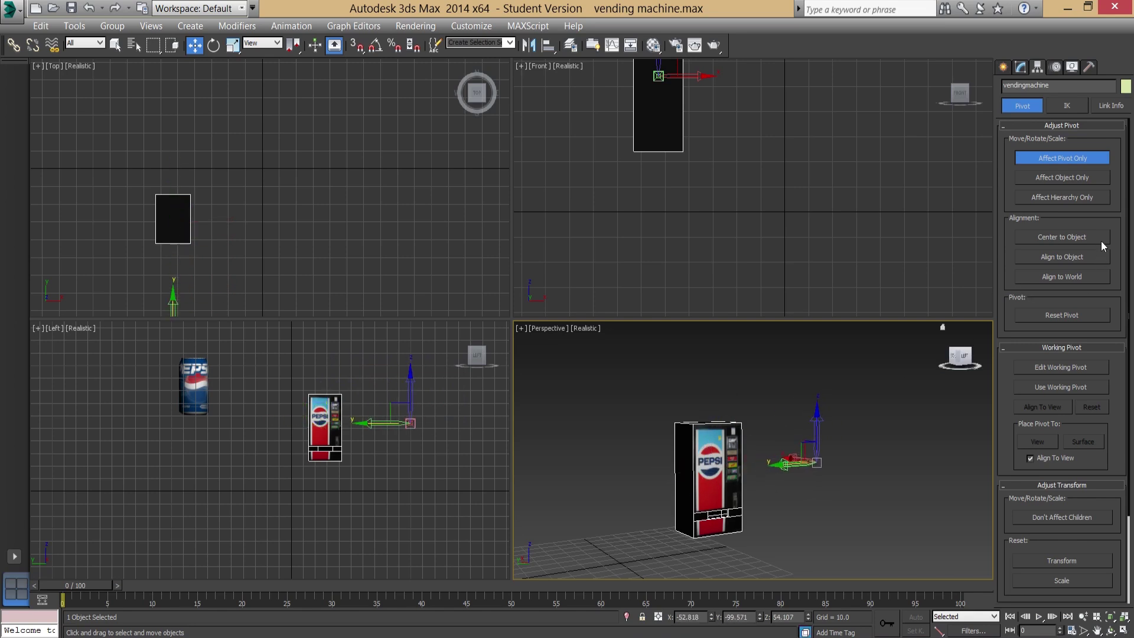
pyautogui.click(1062, 237)
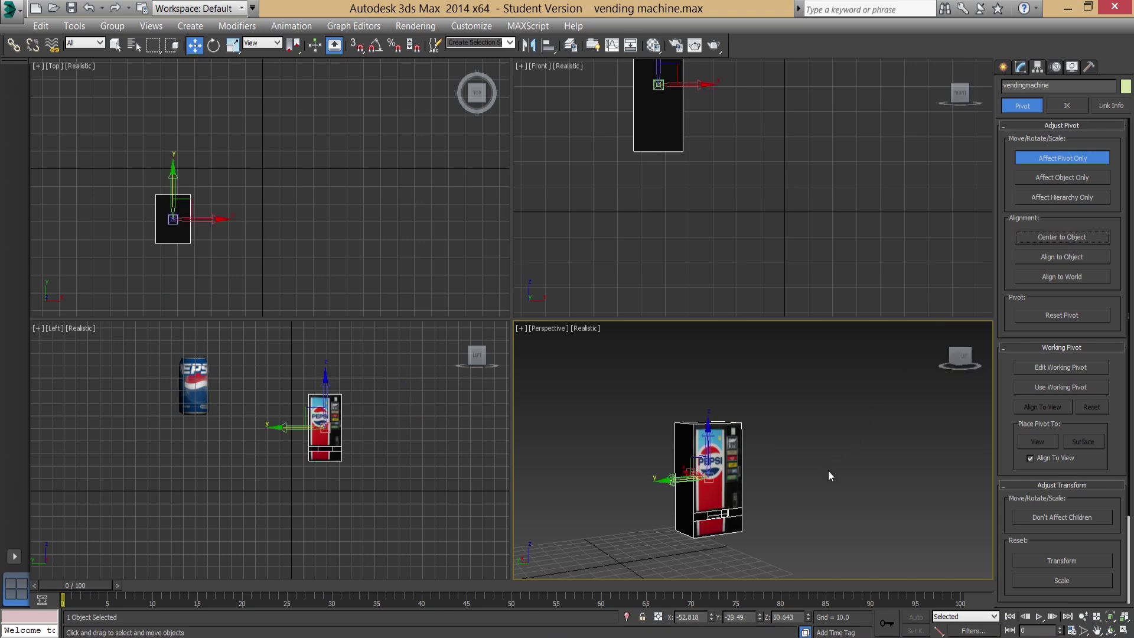
# Turn on 3D snapping and check in the Grid and Snap Settings that Grid Points and Vertex are enabled
pyautogui.keyDown('alt'); pyautogui.moveTo(694, 510); pyautogui.dragTo(717, 504, button='middle'); pyautogui.keyUp('alt')
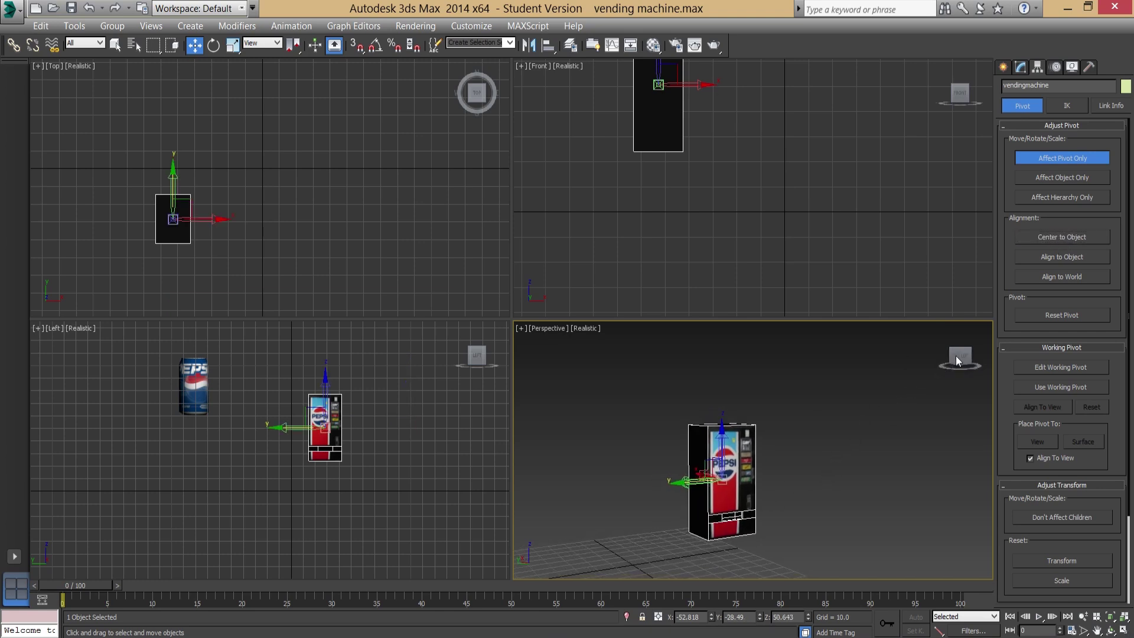
pyautogui.moveTo(959, 360); pyautogui.dragTo(962, 362)
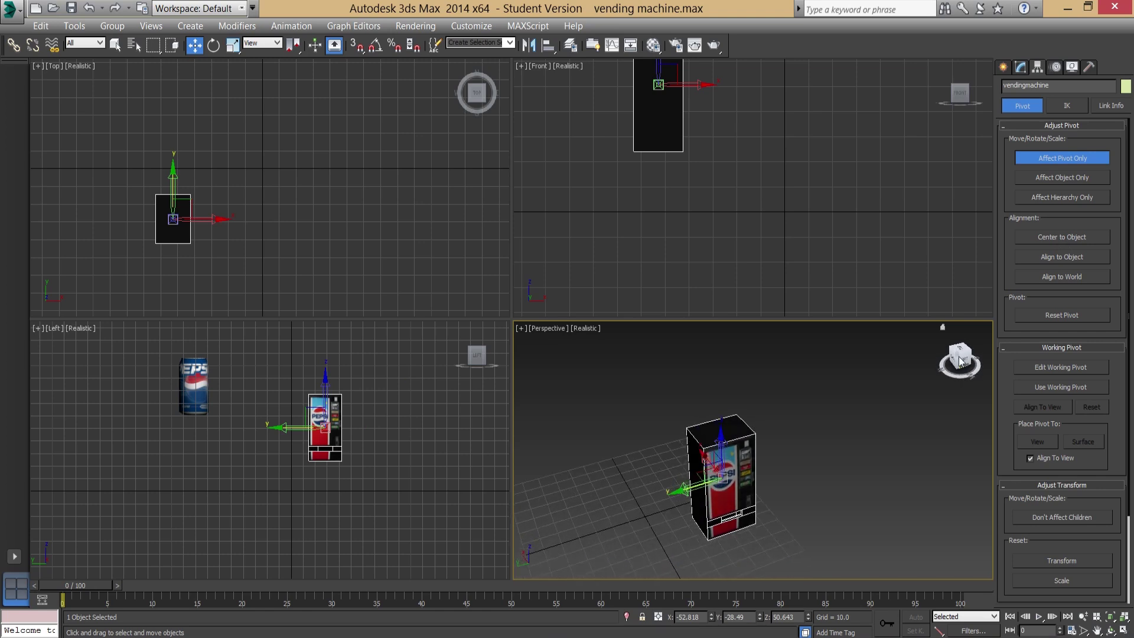
pyautogui.click(357, 47)
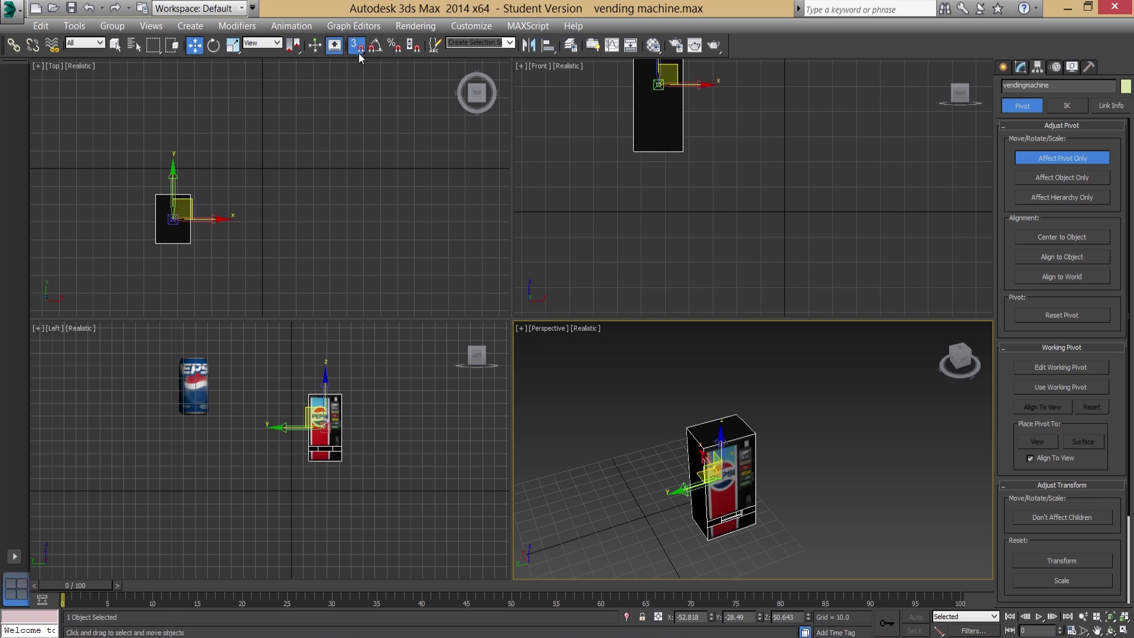
pyautogui.rightClick(357, 47)
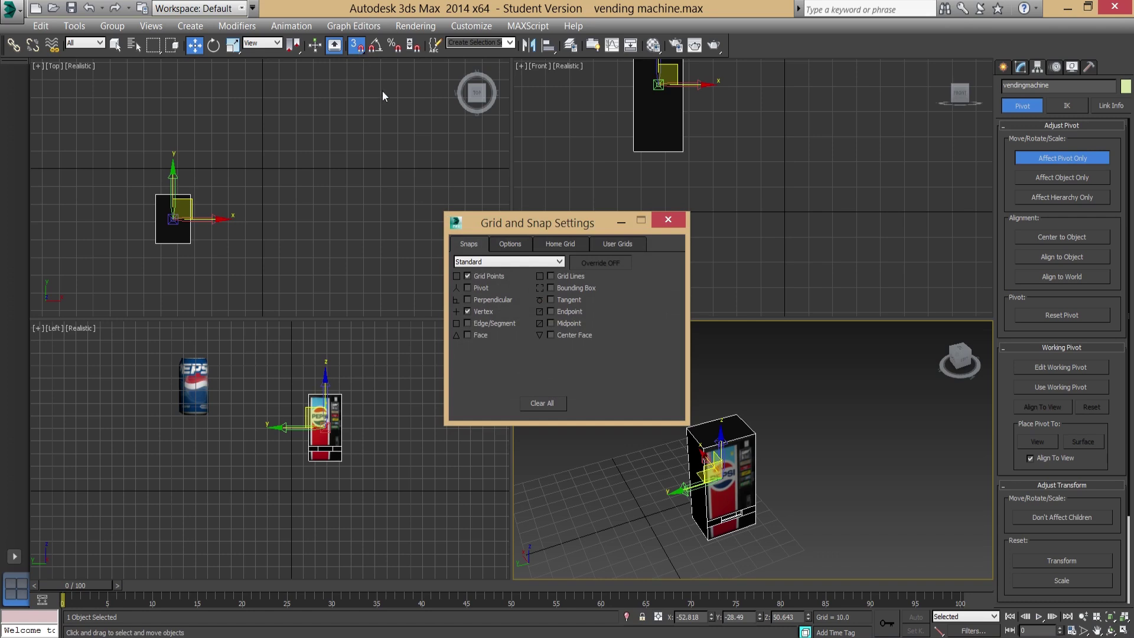
pyautogui.moveTo(487, 227); pyautogui.dragTo(835, 166)
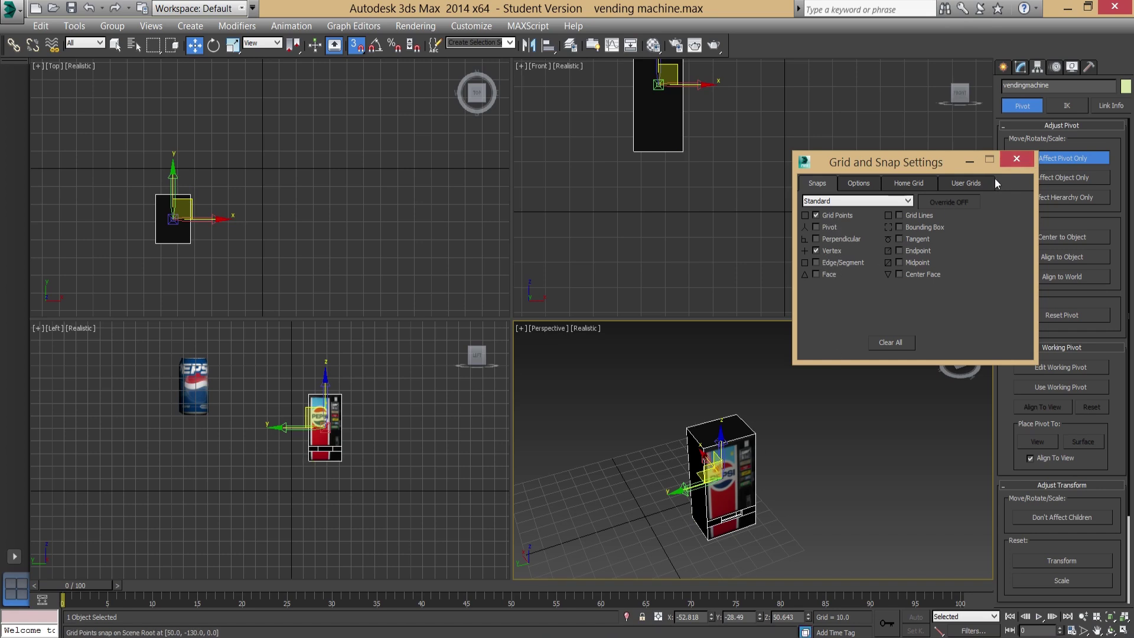
pyautogui.click(1017, 158)
# Snap the pivot to the vertex at the vending machine's bottom rear left corner and finish pivot-only editing
pyautogui.moveTo(645, 126); pyautogui.dragTo(639, 217, button='middle')
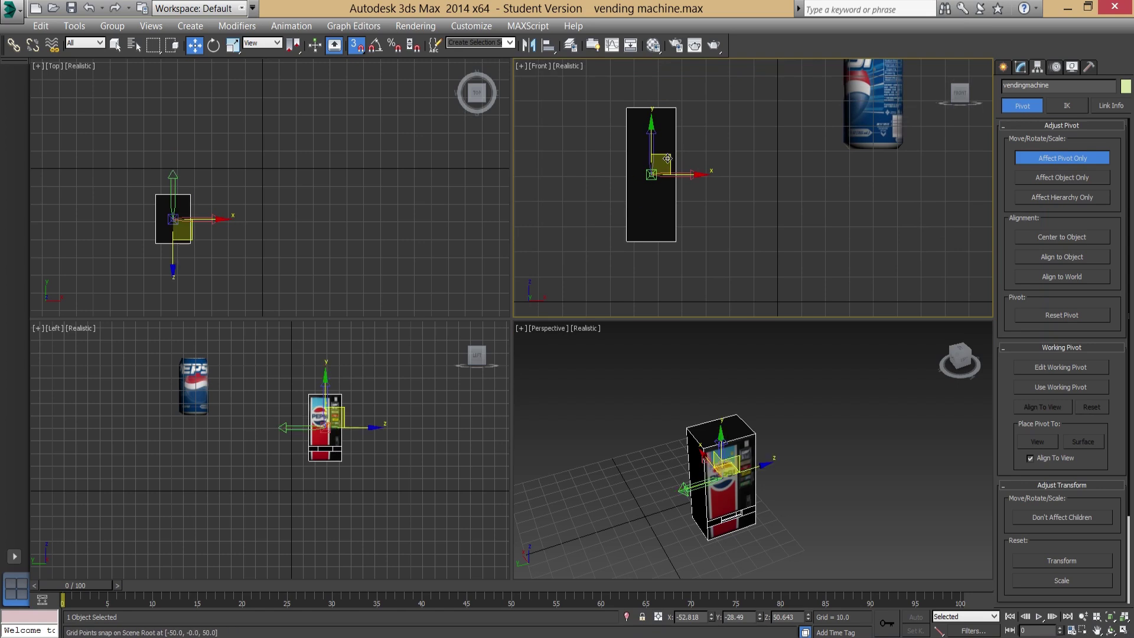
pyautogui.scroll(10, 329, 416)
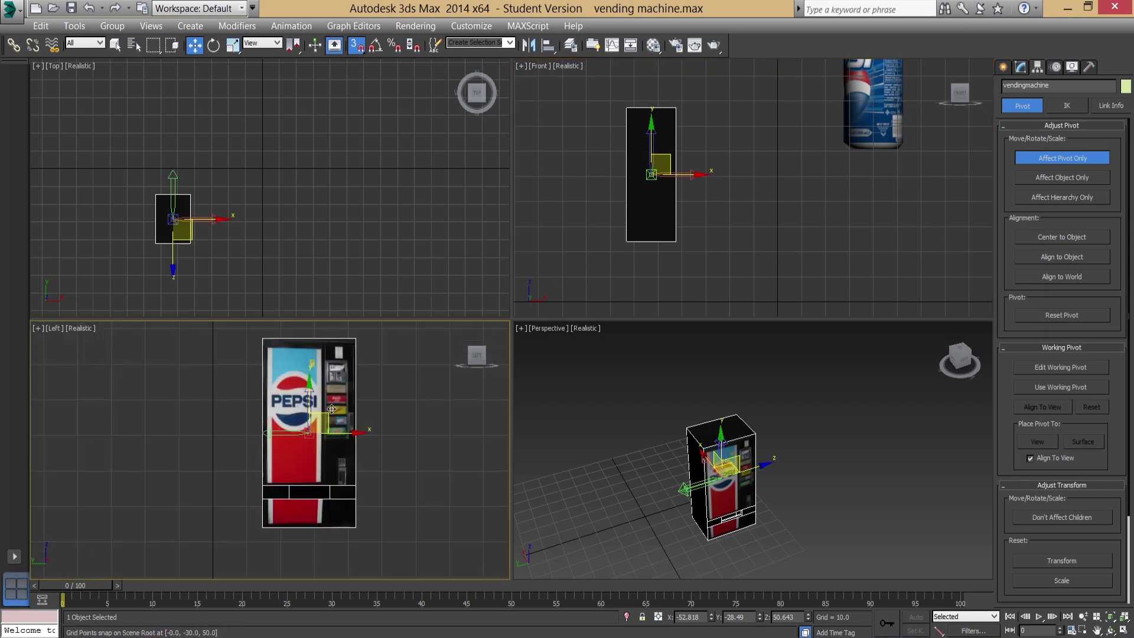
pyautogui.moveTo(329, 416); pyautogui.dragTo(261, 521)
pyautogui.keyDown('alt'); pyautogui.moveTo(581, 471); pyautogui.dragTo(667, 476, button='middle'); pyautogui.keyUp('alt')
pyautogui.moveTo(746, 530); pyautogui.dragTo(754, 500)
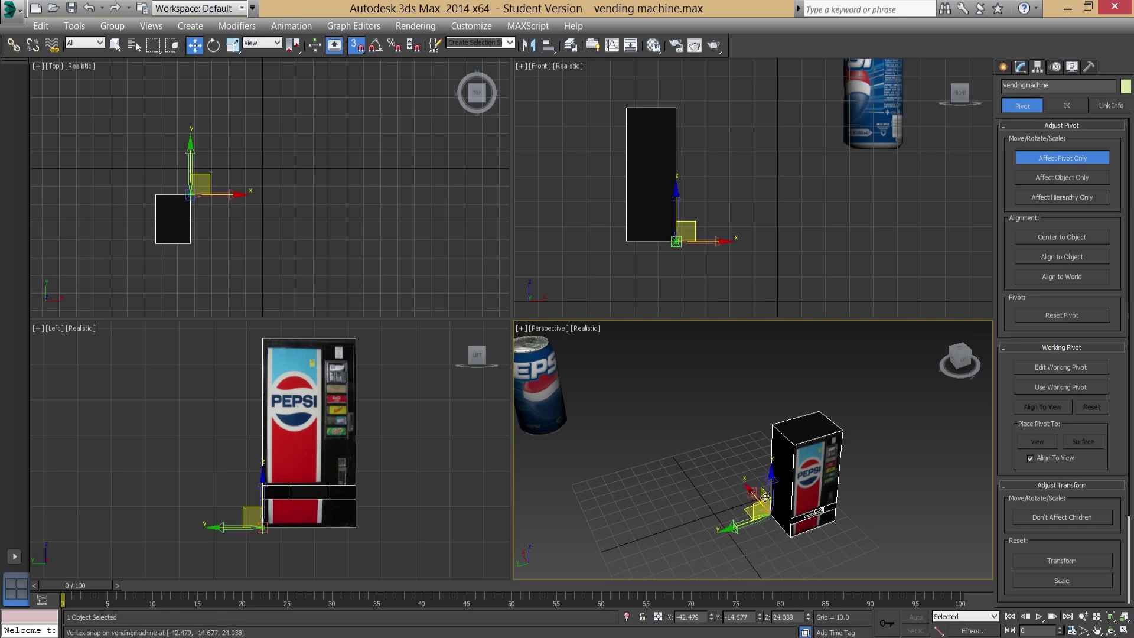
pyautogui.click(1034, 158)
pyautogui.moveTo(766, 439); pyautogui.dragTo(761, 417, button='middle')
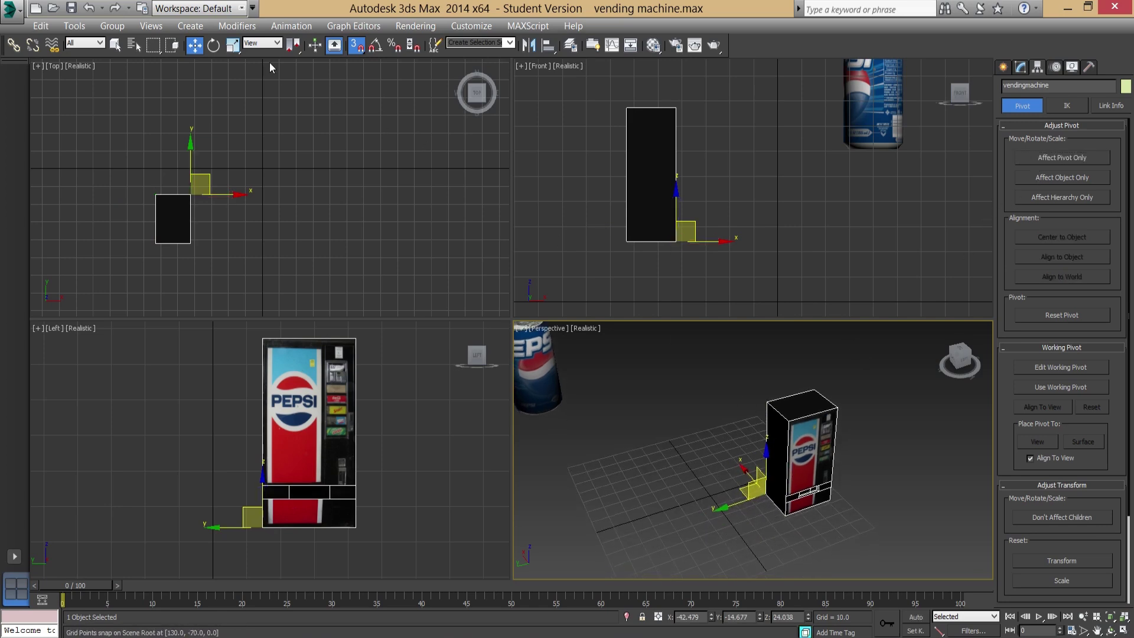
# Turn off snapping, try rotating the vending machine about its corner pivot, and return to the Move tool
pyautogui.click(214, 46)
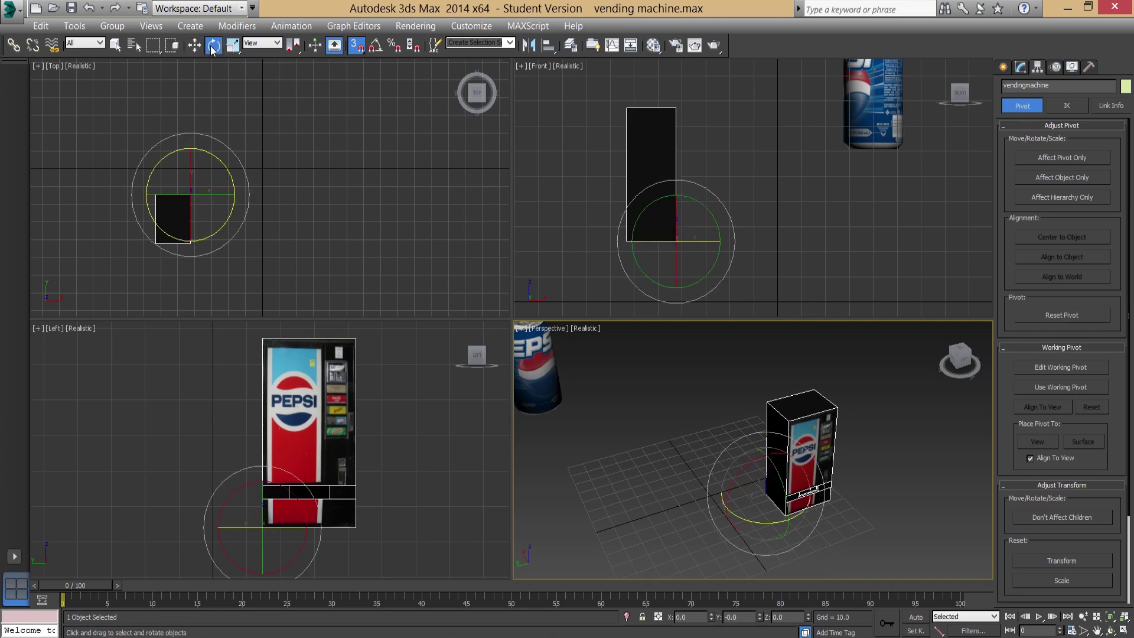
pyautogui.moveTo(760, 521); pyautogui.dragTo(753, 511, button='middle')
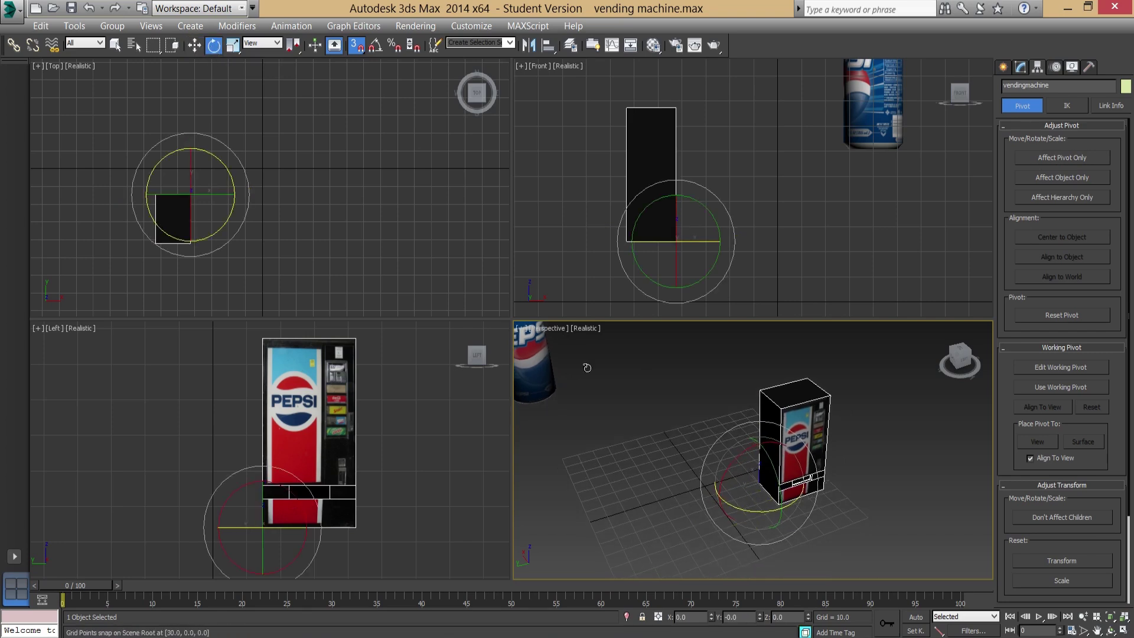
pyautogui.click(358, 46)
pyautogui.moveTo(753, 511); pyautogui.dragTo(720, 507)
pyautogui.rightClick(720, 507)
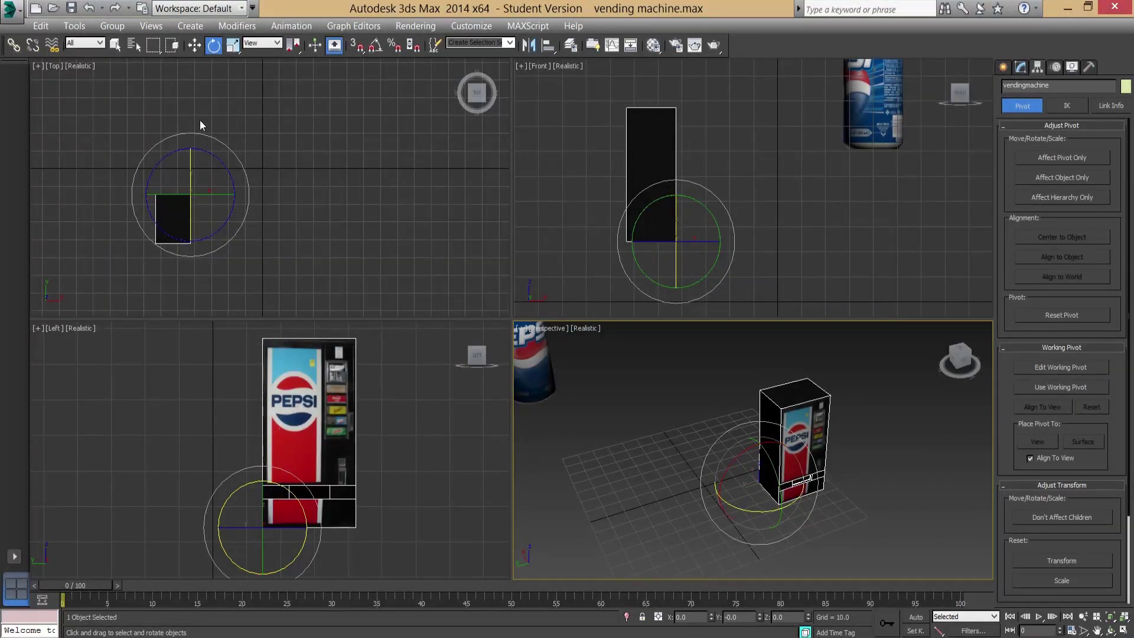
pyautogui.click(194, 45)
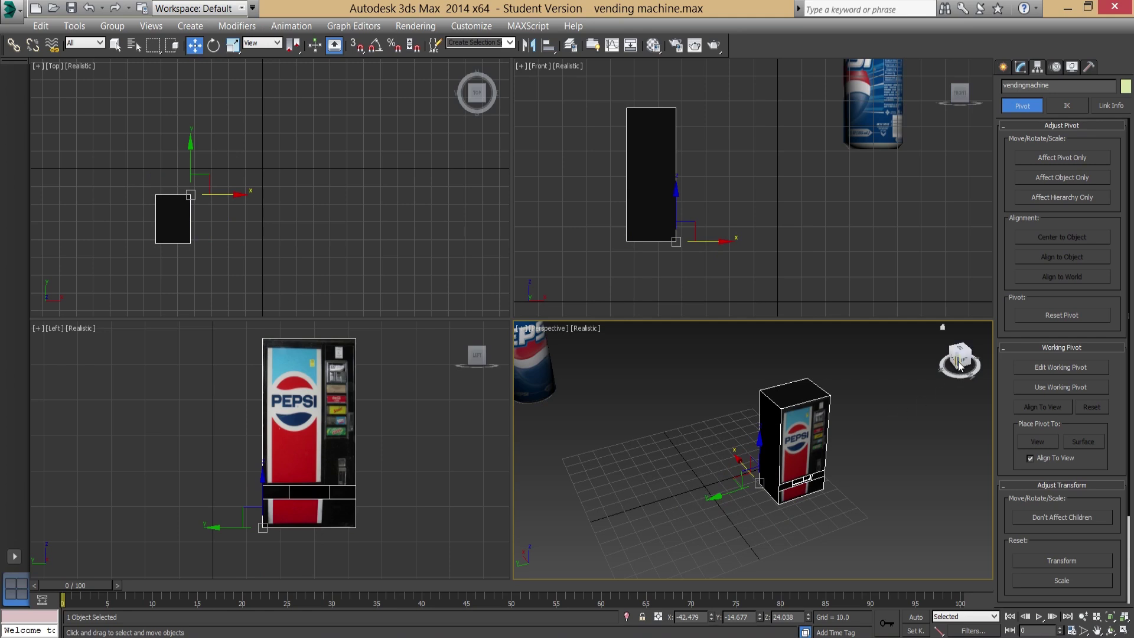
# Set the vending machine's X, Y and Z position to 0.0 to place its pivot at the world origin
pyautogui.moveTo(962, 356)
pyautogui.mouseDown()
pyautogui.moveTo(948, 360)
pyautogui.moveTo(957, 357)
pyautogui.mouseUp()
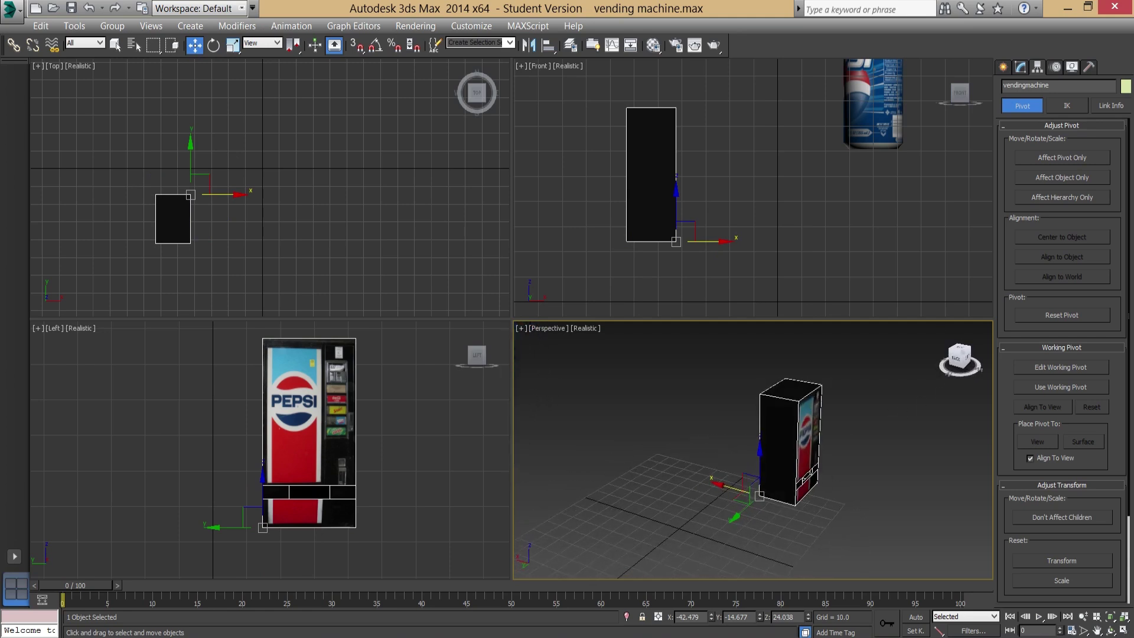
pyautogui.moveTo(697, 506); pyautogui.dragTo(700, 489, button='middle')
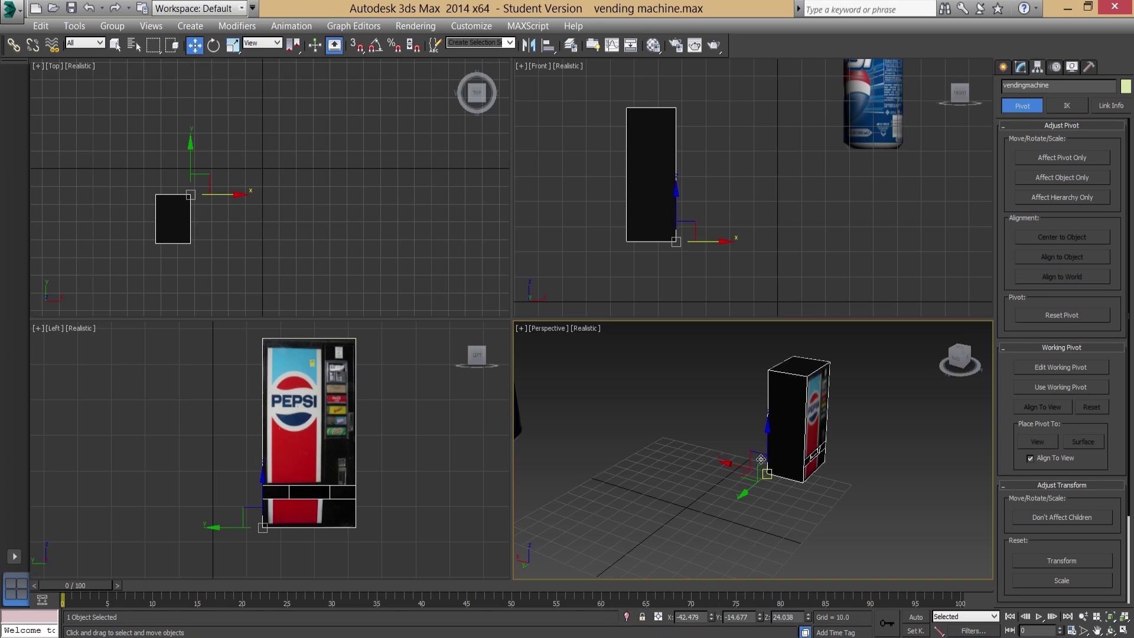
pyautogui.rightClick(712, 617)
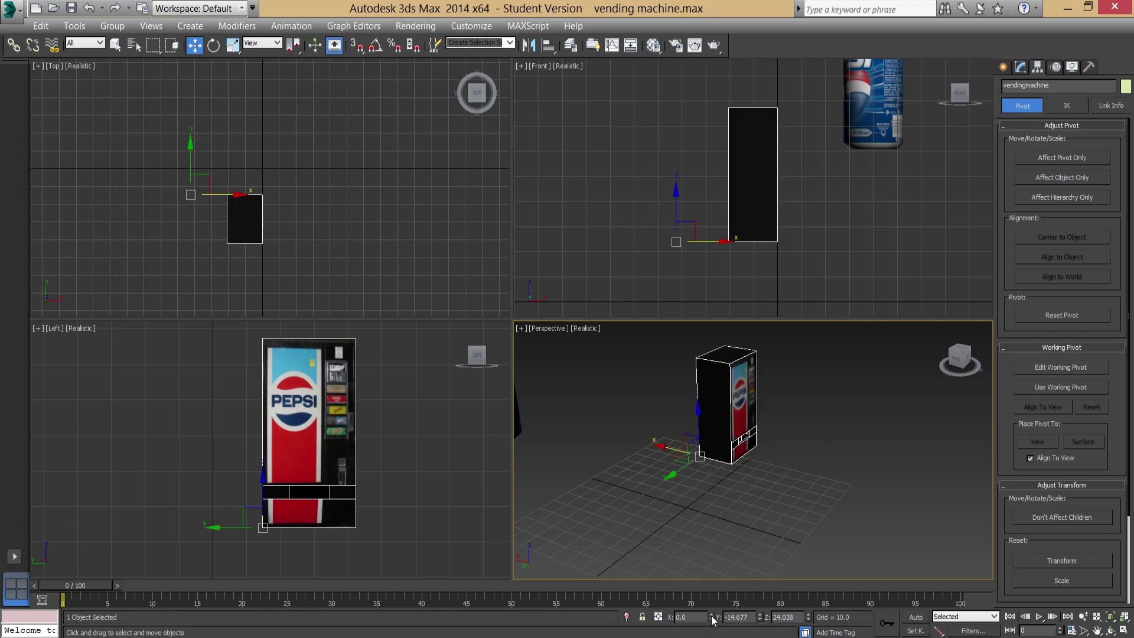
pyautogui.rightClick(760, 617)
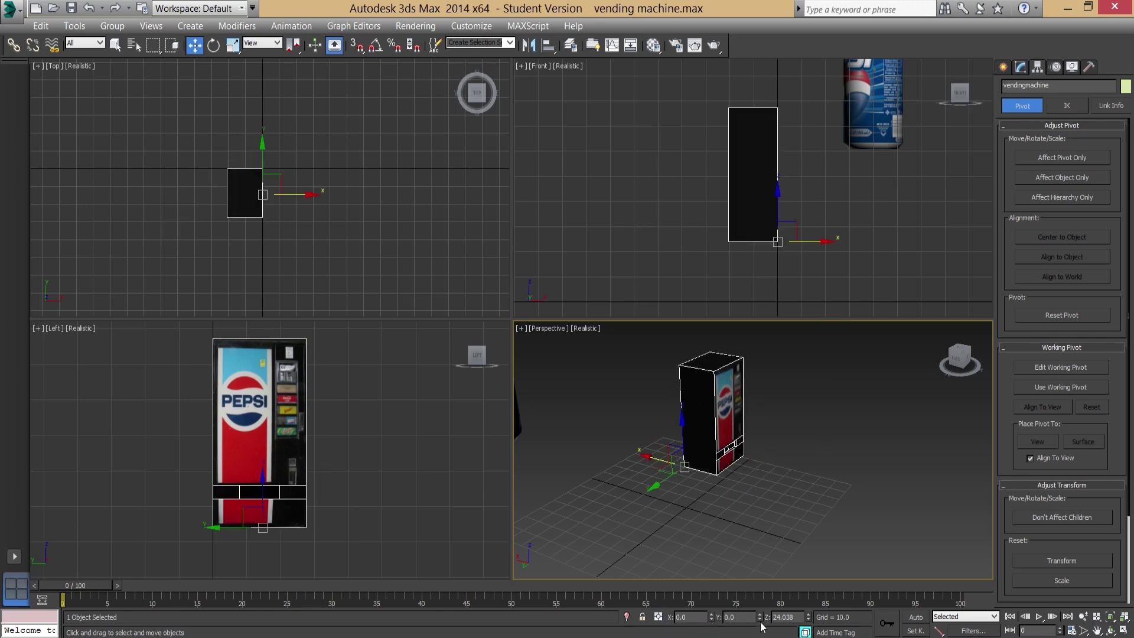
pyautogui.rightClick(808, 618)
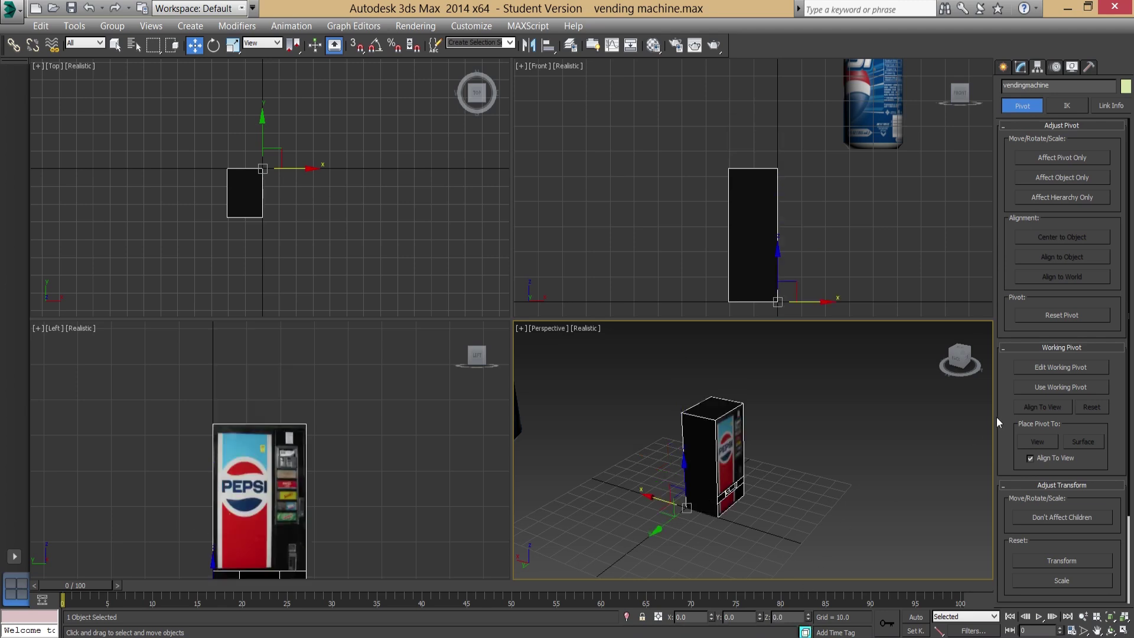
# Examine the vending machine's placement on the grid from several angles in the Perspective view
pyautogui.moveTo(970, 363); pyautogui.dragTo(935, 362)
pyautogui.click(967, 362)
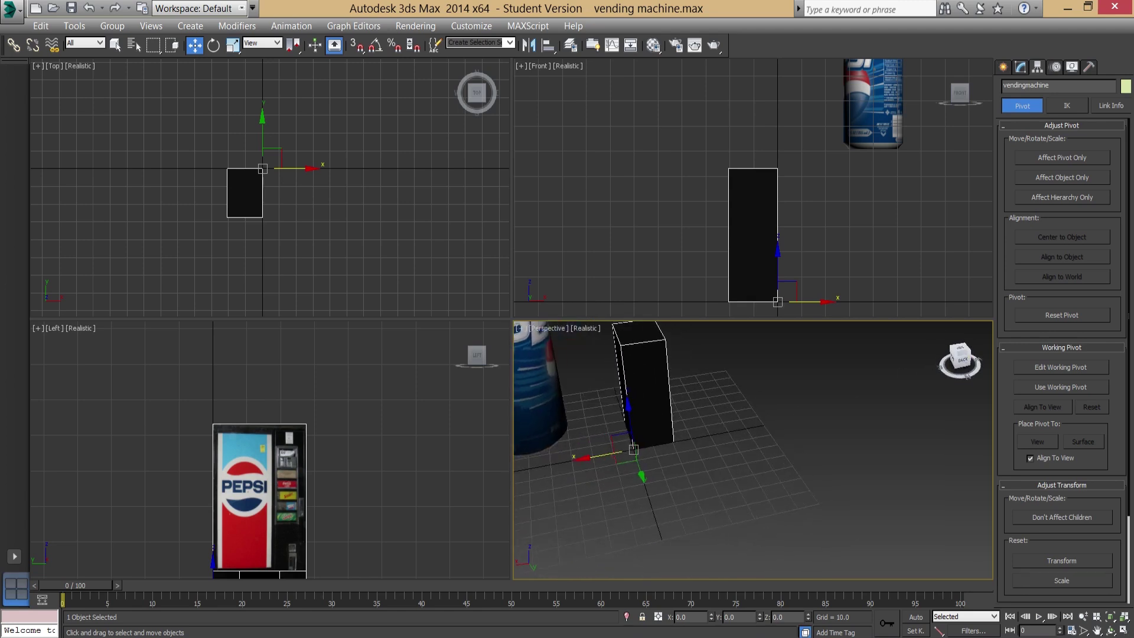
pyautogui.keyDown('alt'); pyautogui.moveTo(738, 454); pyautogui.dragTo(808, 526, button='middle'); pyautogui.keyUp('alt')
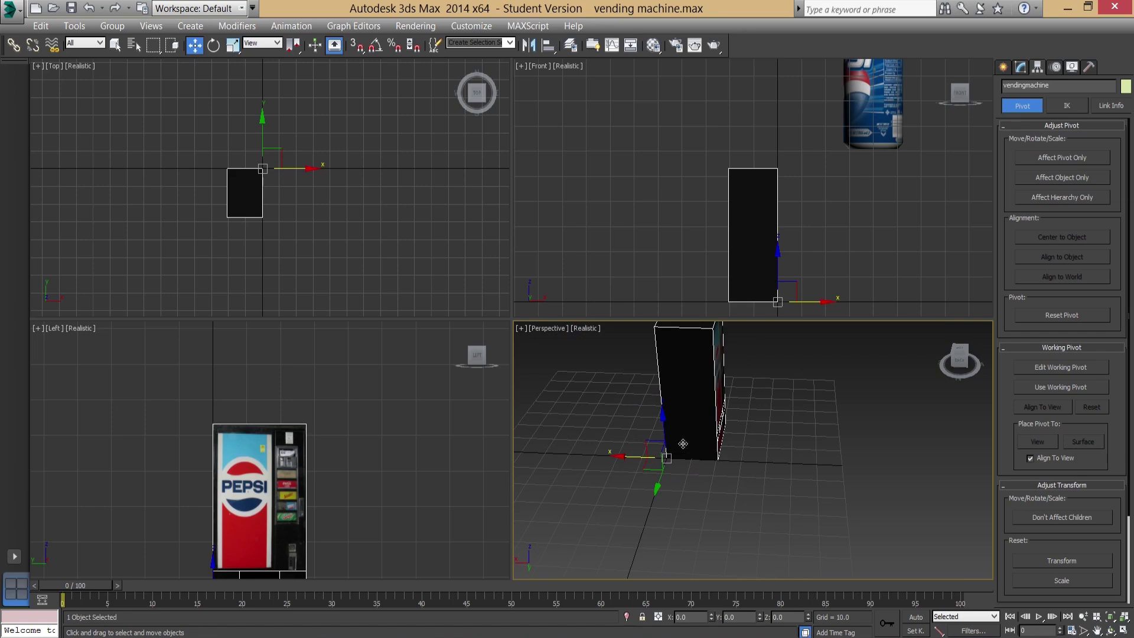
pyautogui.click(959, 361)
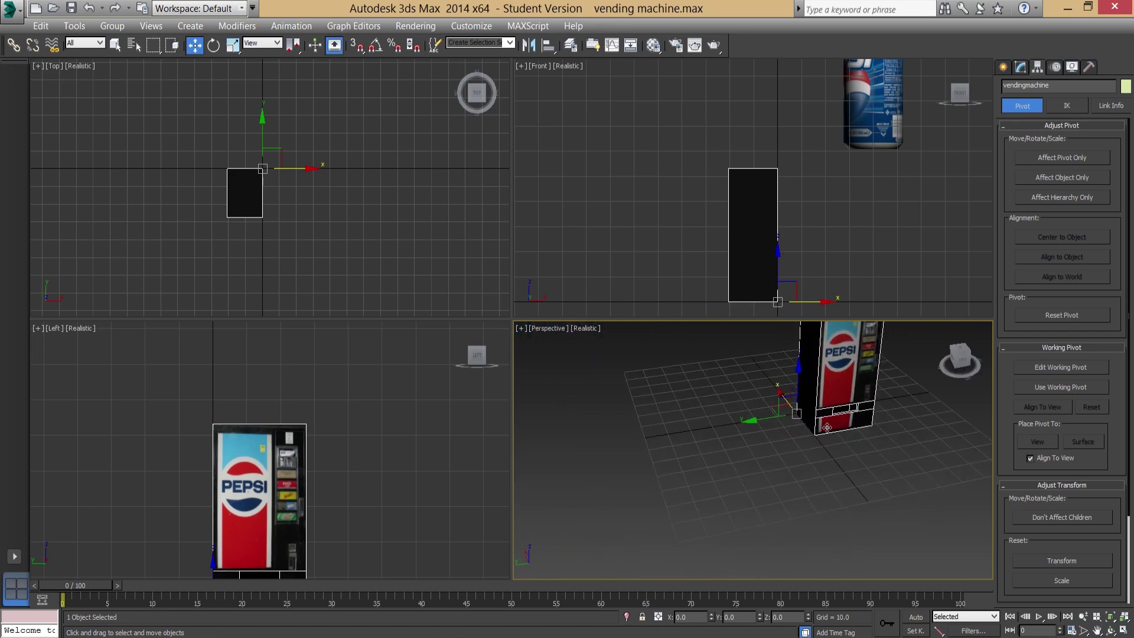
pyautogui.moveTo(801, 473); pyautogui.dragTo(737, 565, button='middle')
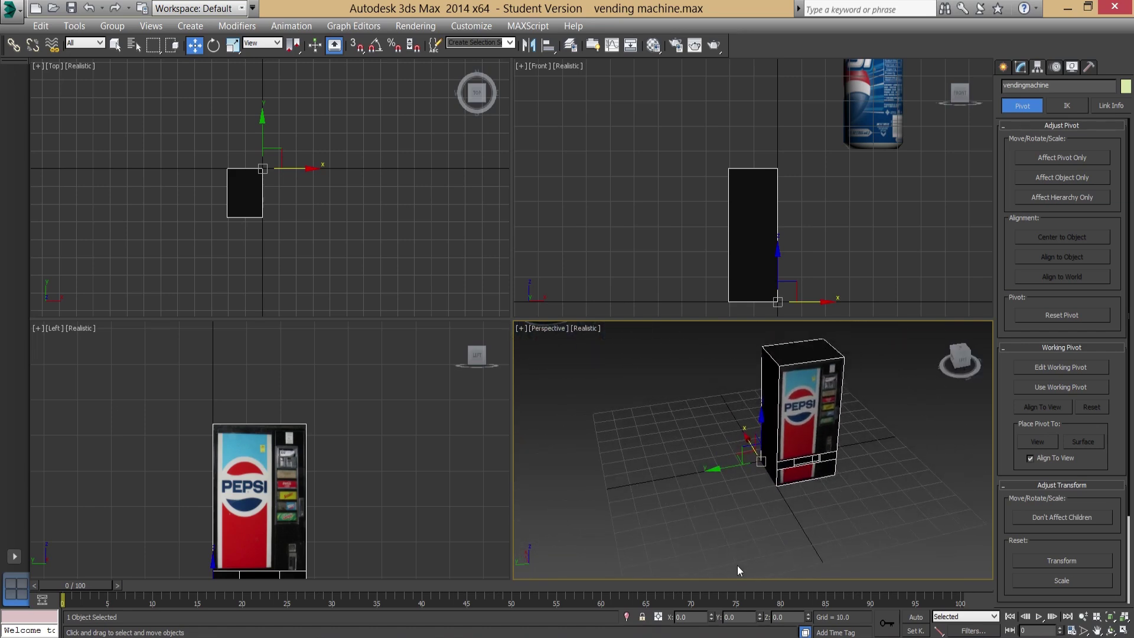
pyautogui.click(963, 360)
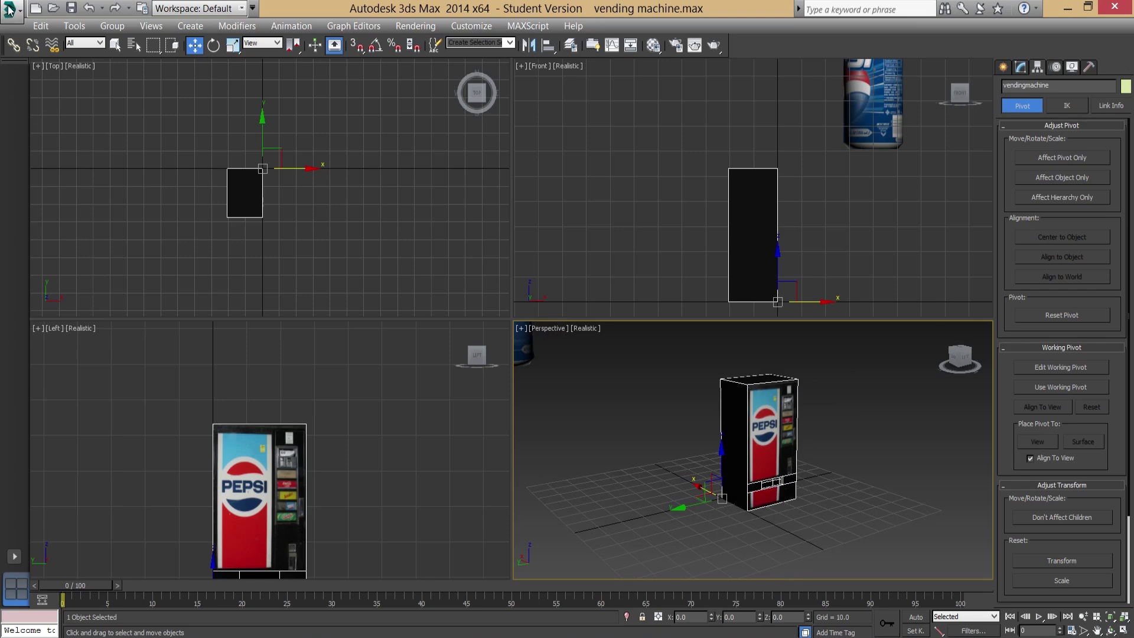
pyautogui.click(872, 475)
pyautogui.click(767, 432)
pyautogui.moveTo(758, 385); pyautogui.dragTo(751, 384, button='middle')
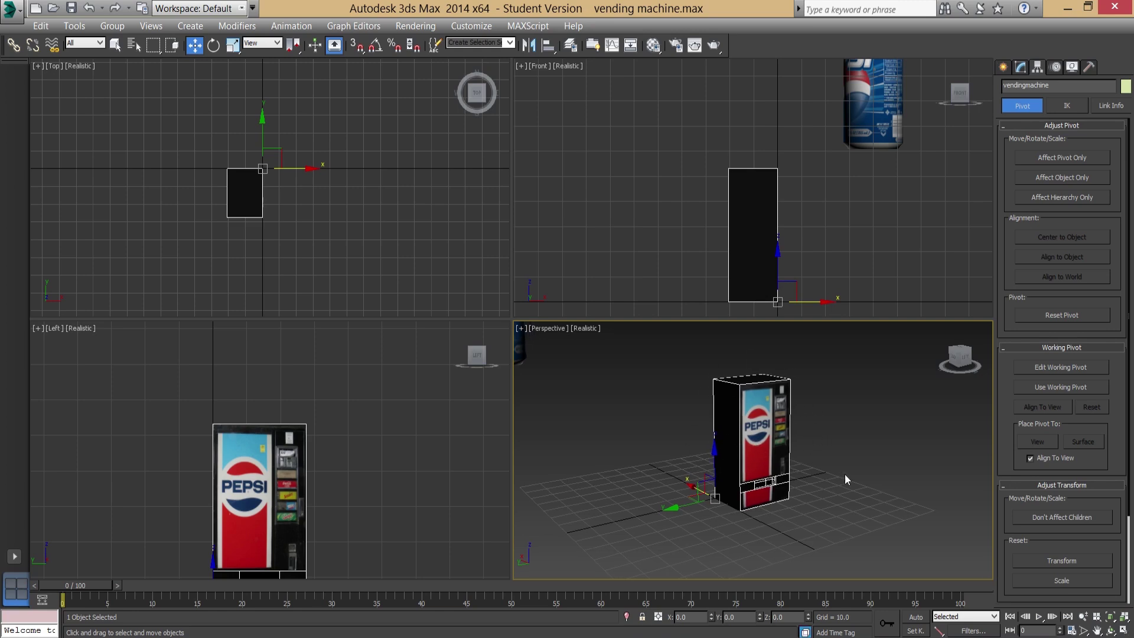
pyautogui.moveTo(845, 473); pyautogui.dragTo(843, 481, button='middle')
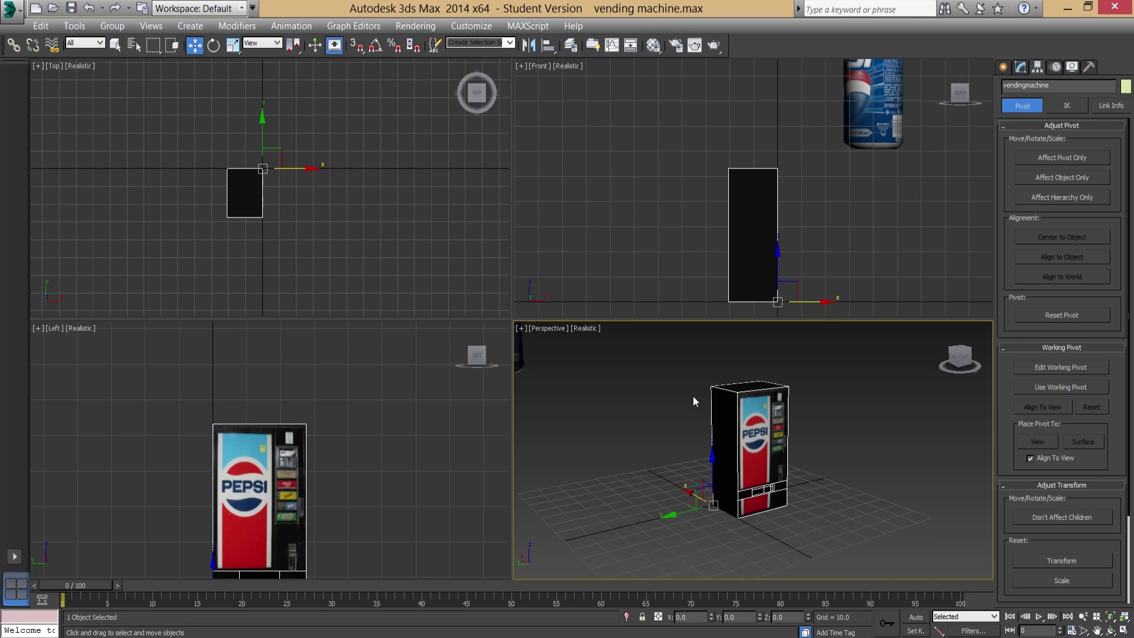
# Check that the scene uses Generic Units for display and a system unit scale of 1.0 Inches, and accept the units setup
pyautogui.click(469, 26)
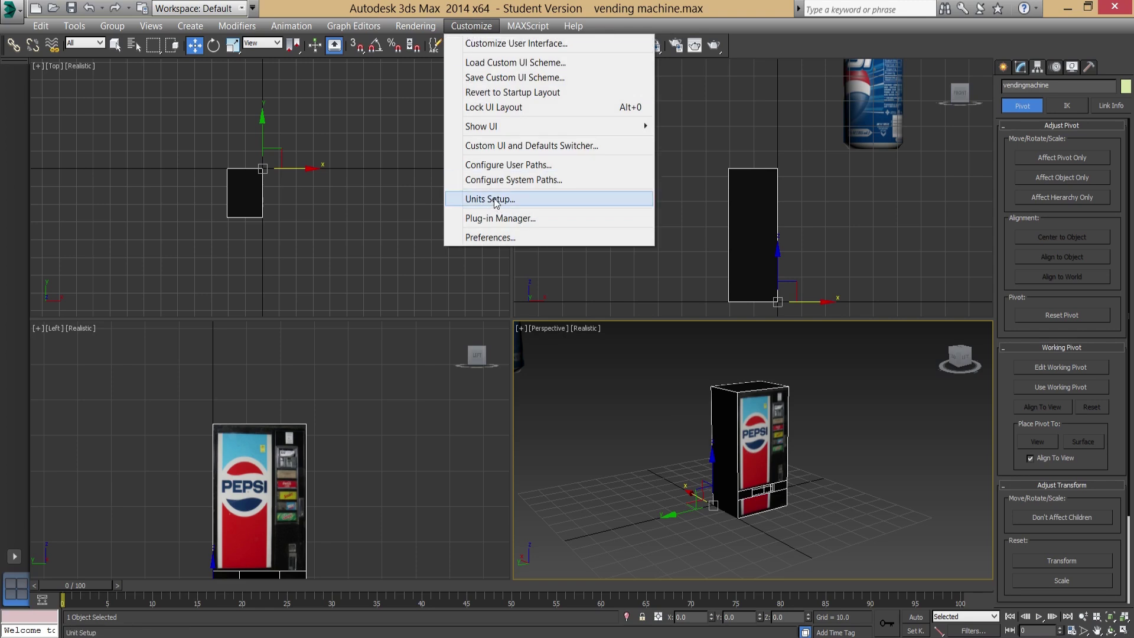
pyautogui.click(495, 200)
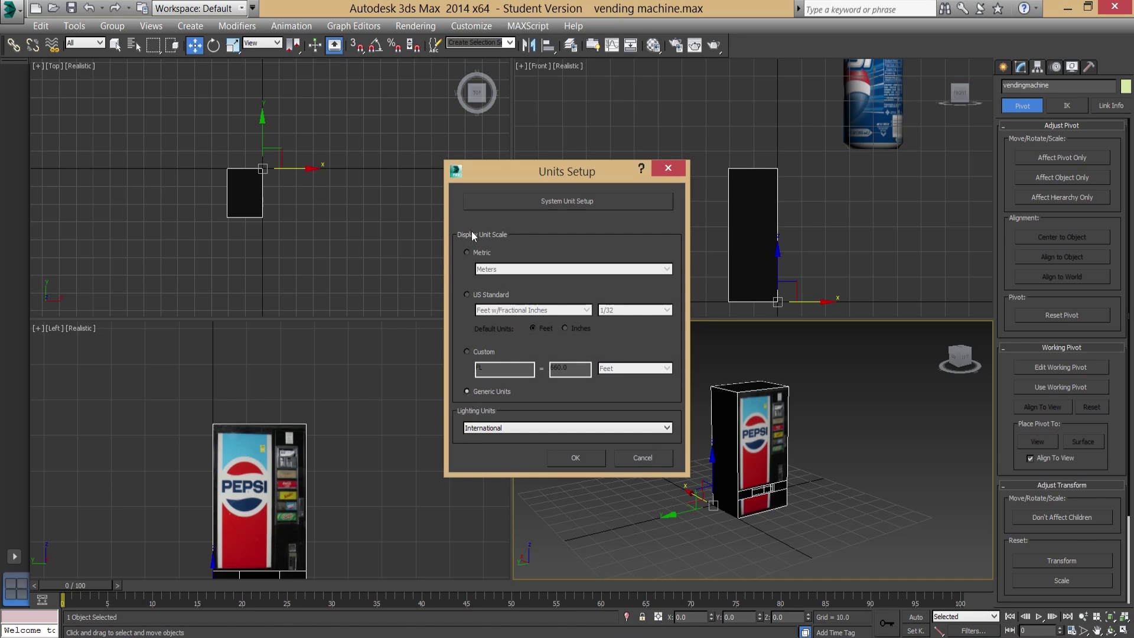
pyautogui.click(467, 391)
pyautogui.click(568, 205)
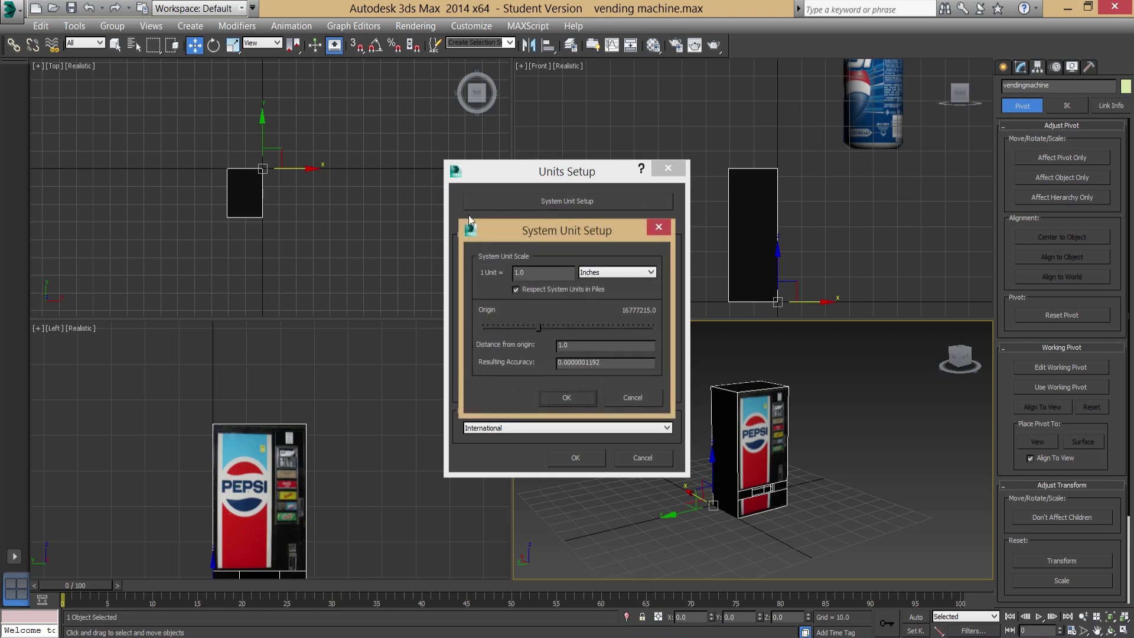
pyautogui.click(567, 397)
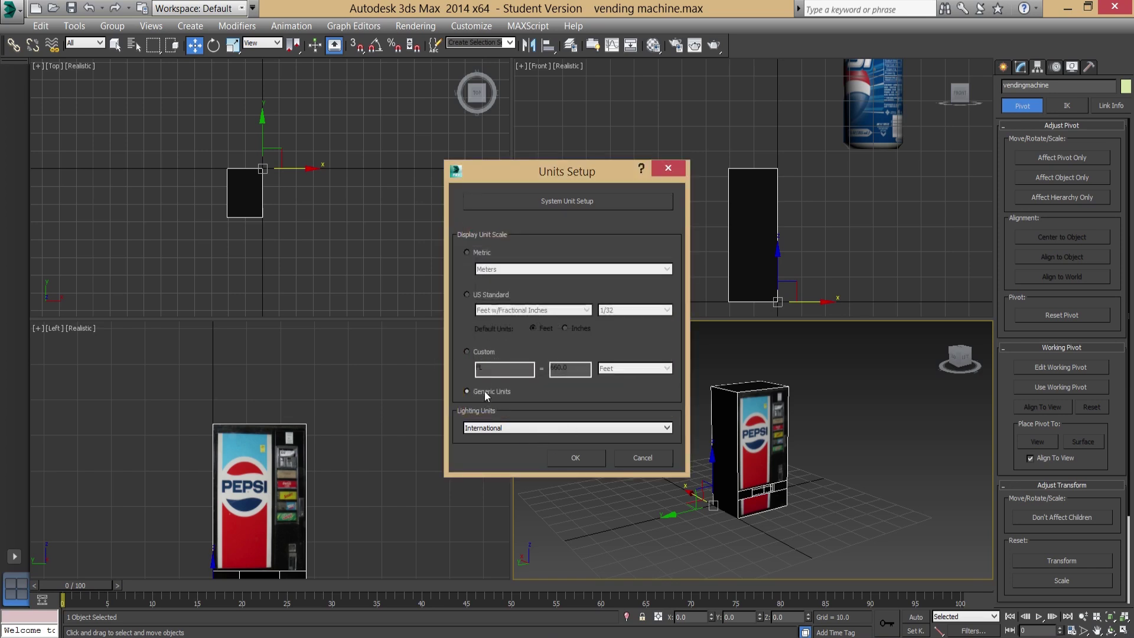
pyautogui.click(574, 458)
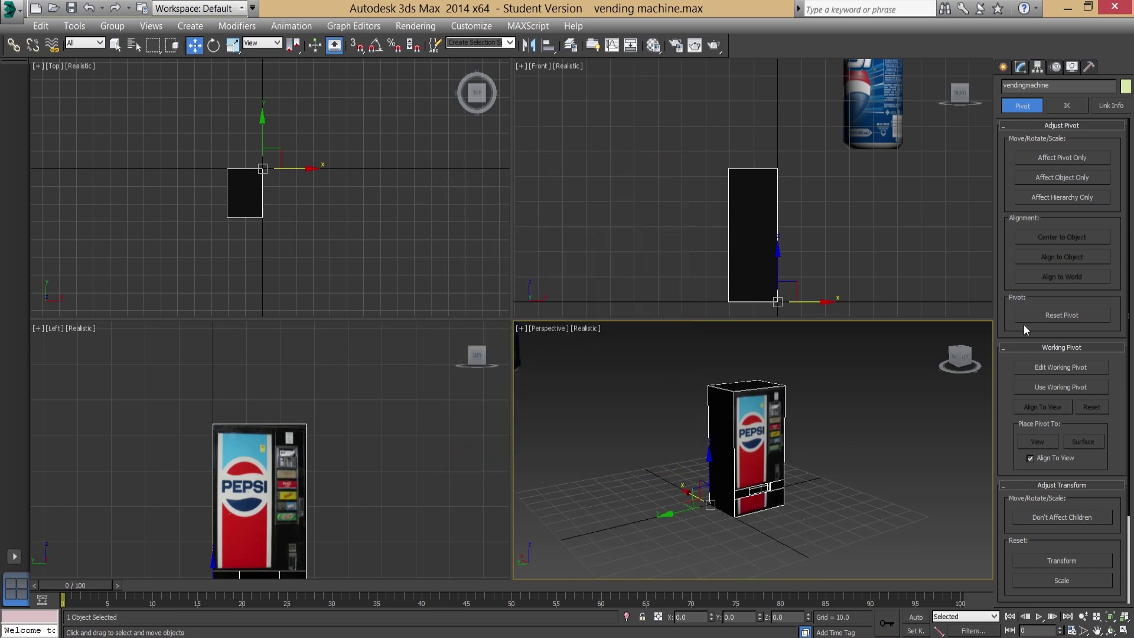
# Create a reference box in front of the vending machine, about 30 long, 29 wide and 72 high
pyautogui.click(1004, 68)
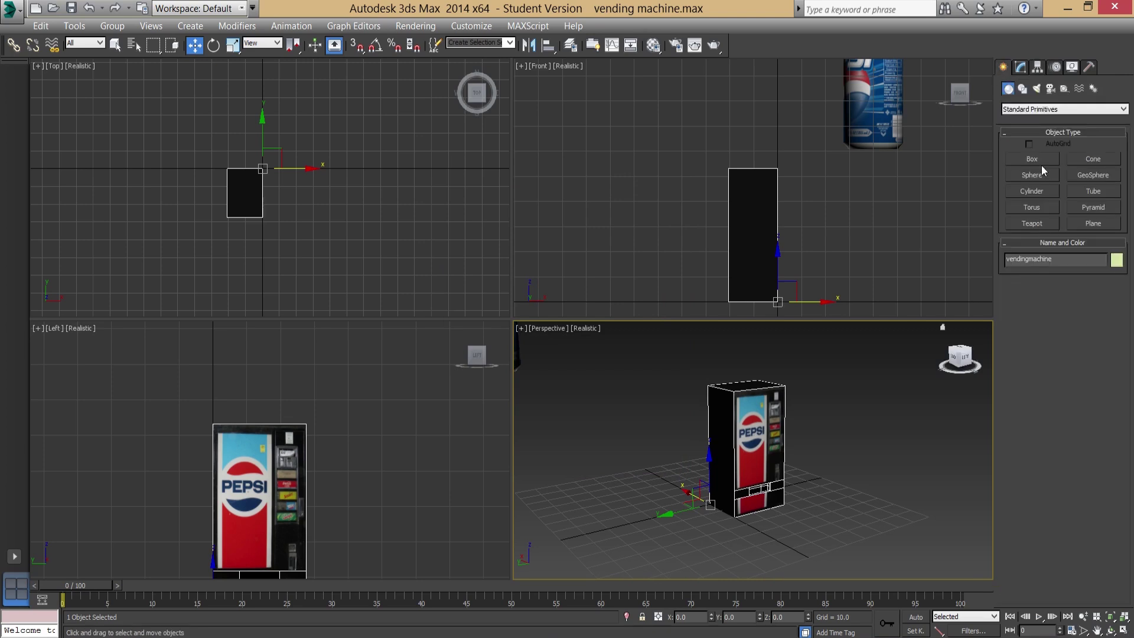
pyautogui.click(1035, 160)
pyautogui.moveTo(818, 515); pyautogui.dragTo(810, 549)
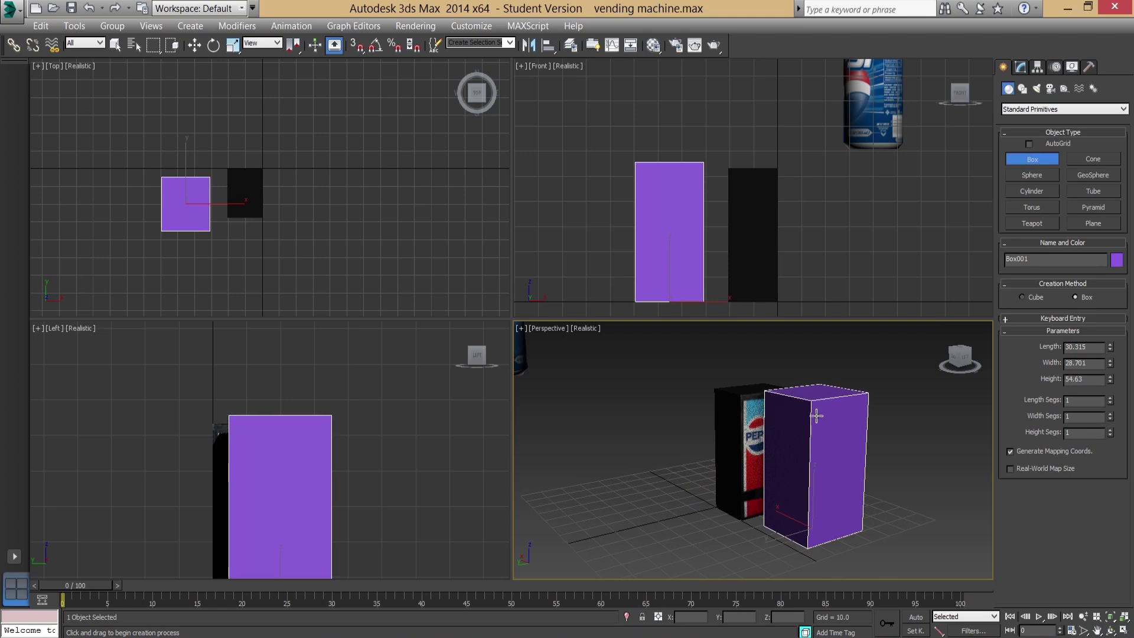
pyautogui.click(816, 385)
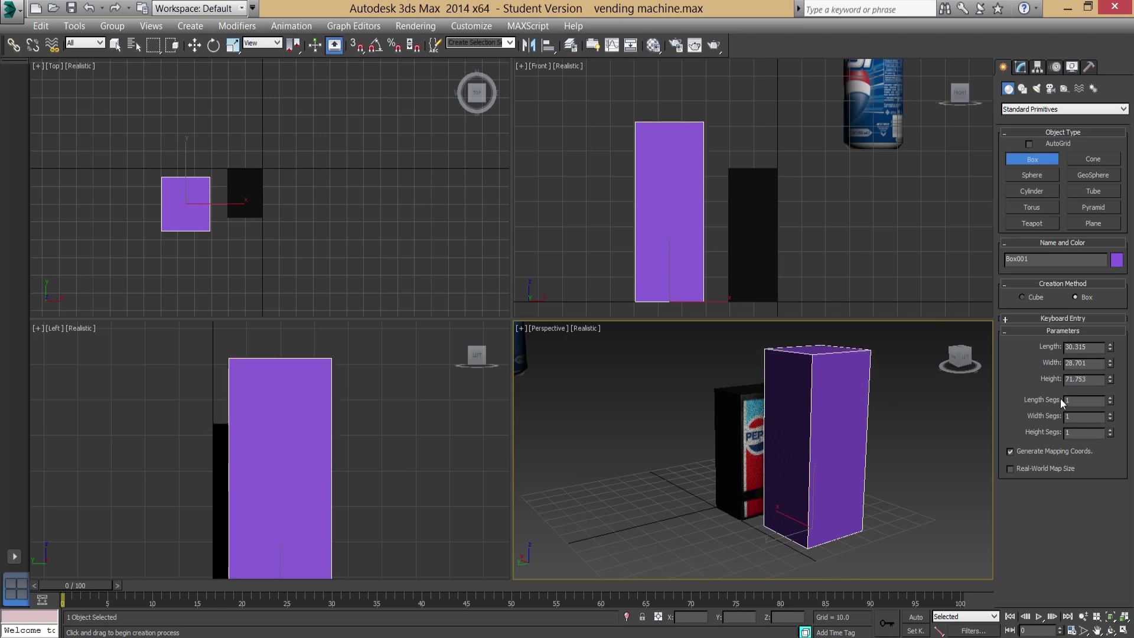
# Set the reference box's height to 96, its width to 32 and its length to 32
pyautogui.doubleClick(1096, 380)
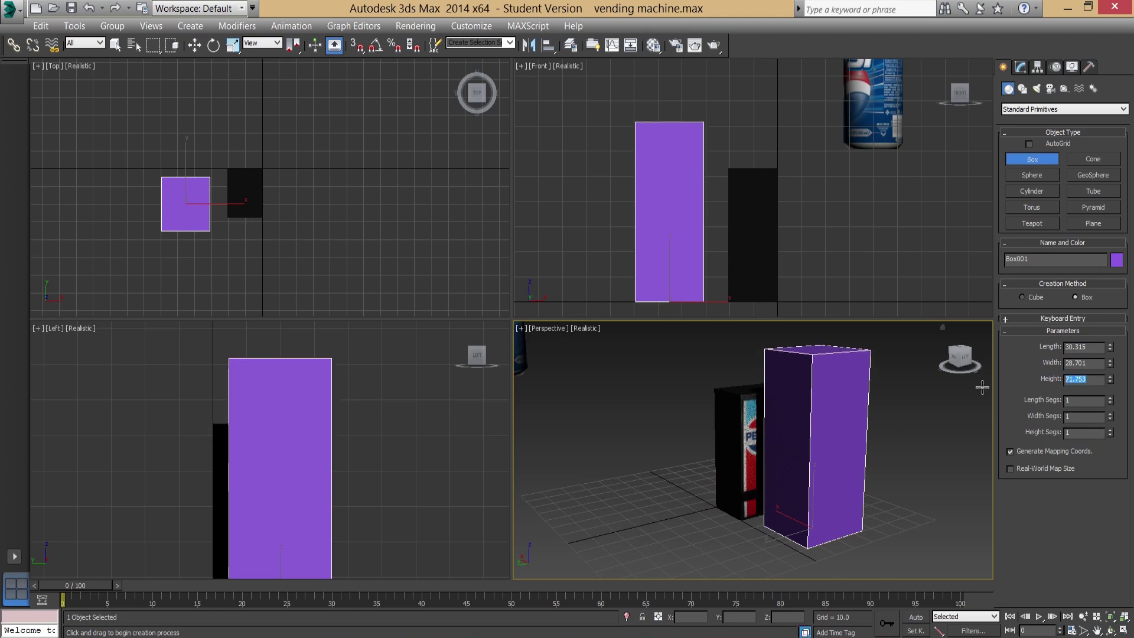
pyautogui.write('96')
pyautogui.press('Return')
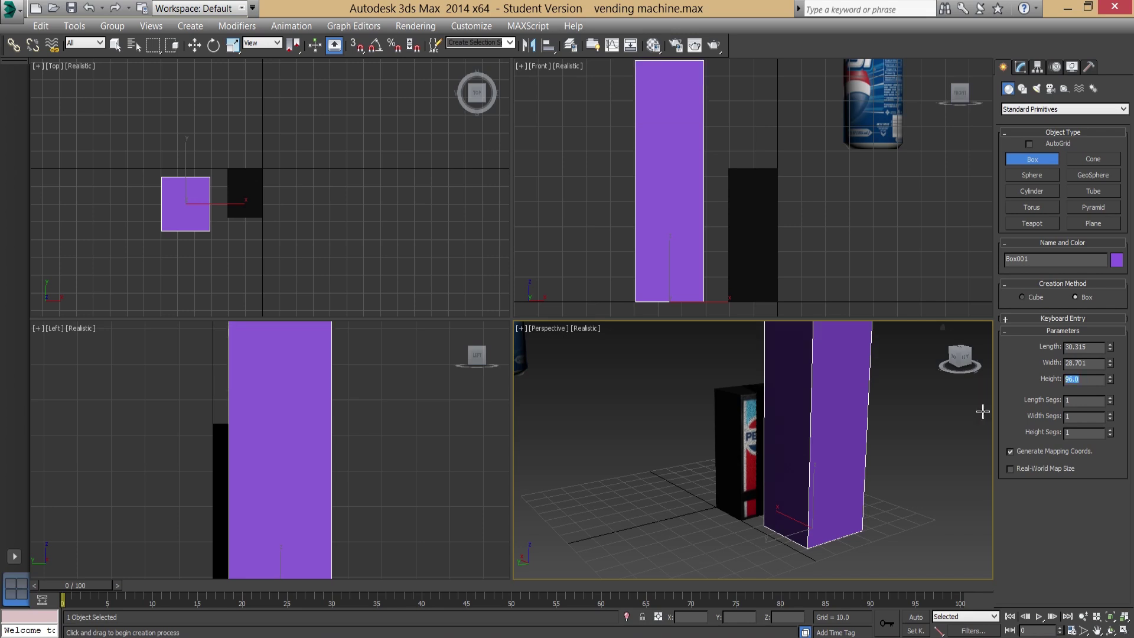
pyautogui.moveTo(873, 457); pyautogui.dragTo(867, 482, button='middle')
pyautogui.scroll(-4, 867, 483)
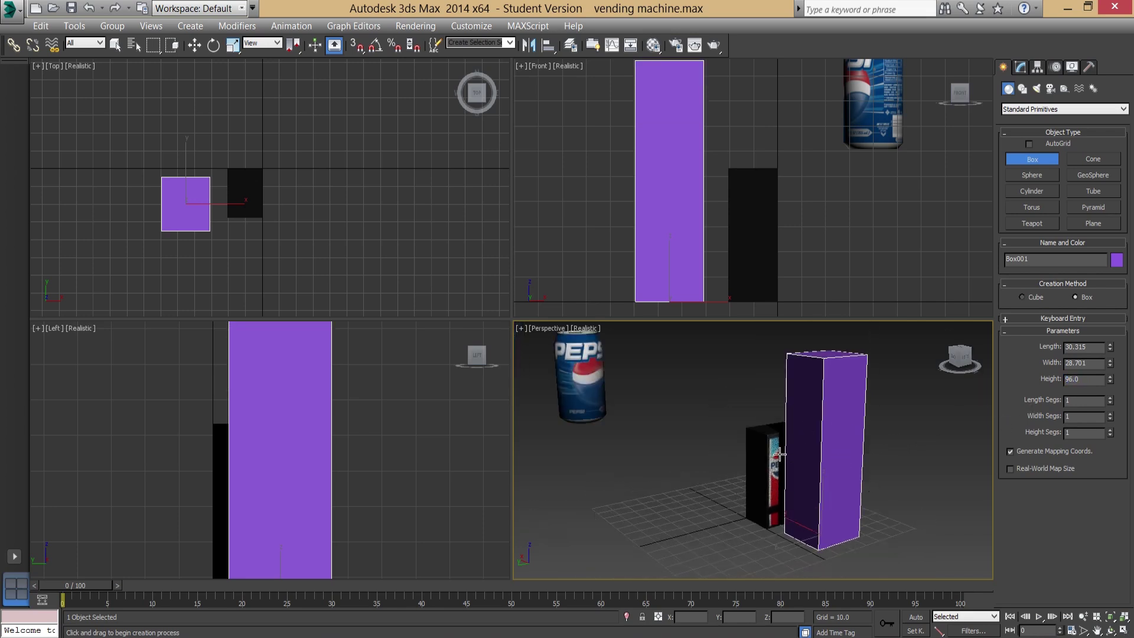
pyautogui.doubleClick(1098, 363)
pyautogui.write('32')
pyautogui.press('Return')
pyautogui.doubleClick(1095, 347)
pyautogui.write('32')
pyautogui.press('Return')
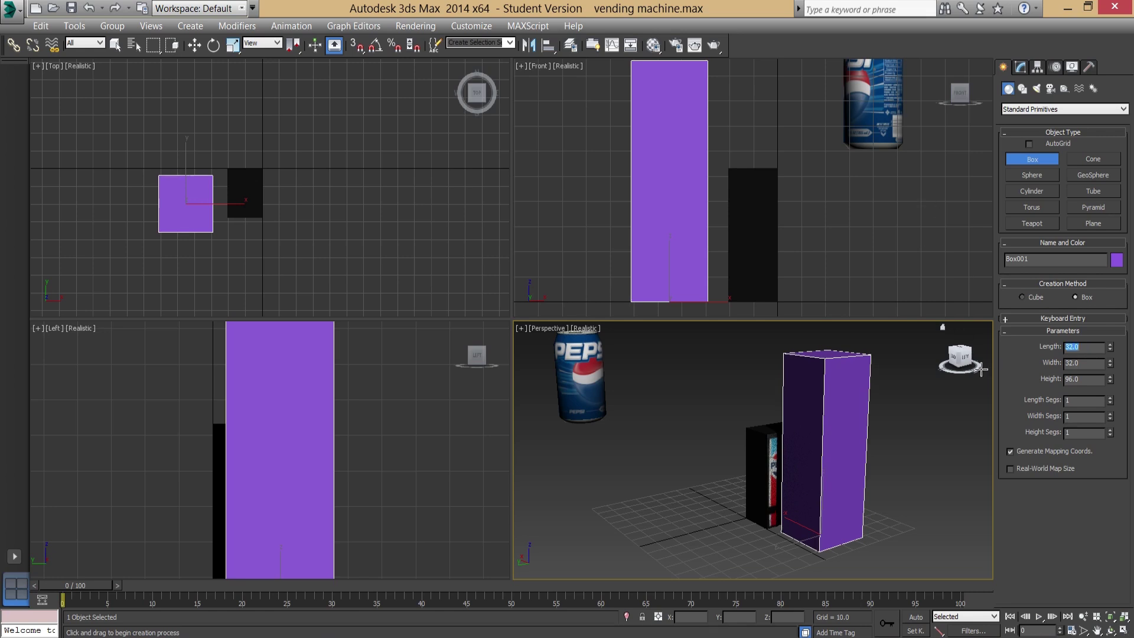
# Scale the vending machine uniformly from its corner pivot to about 351% so its height matches the reference box
pyautogui.moveTo(966, 358); pyautogui.dragTo(956, 359)
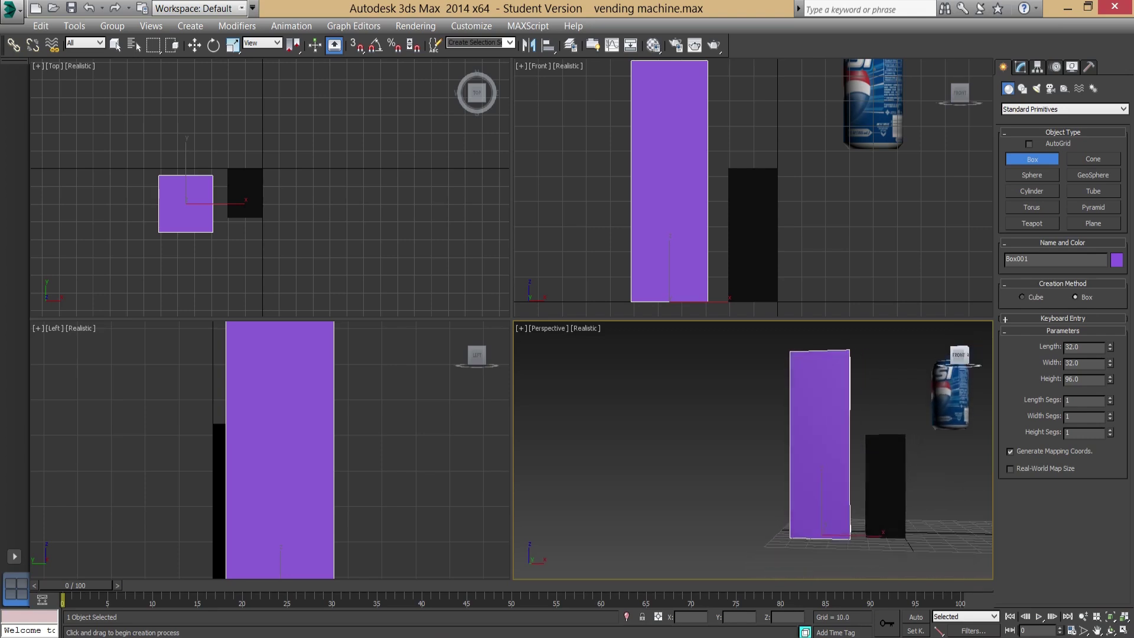
pyautogui.click(860, 460)
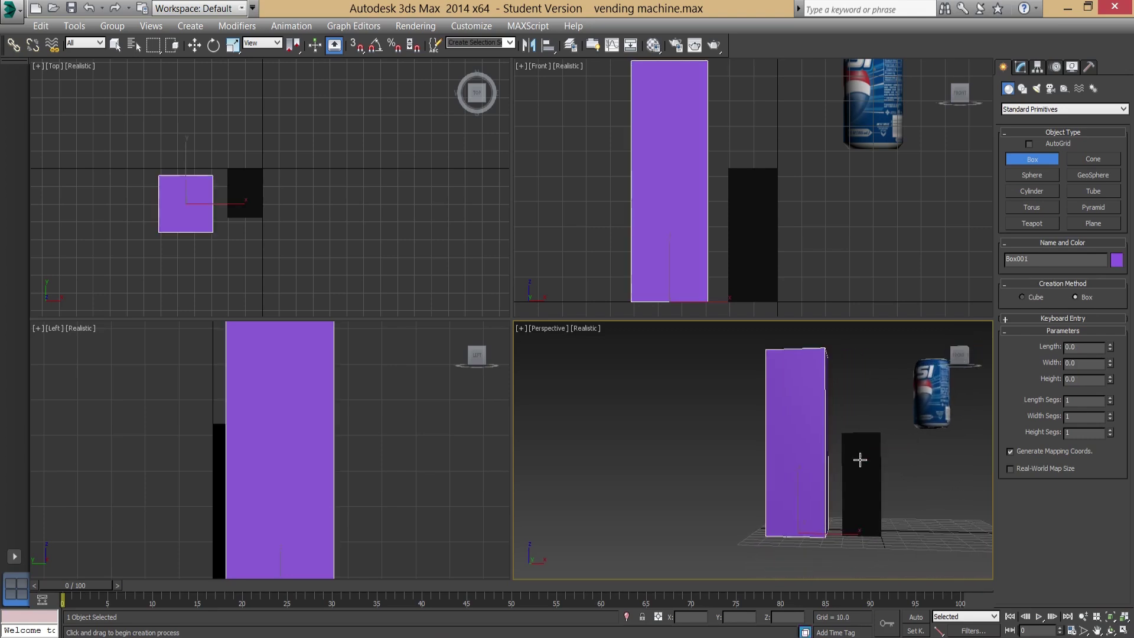
pyautogui.click(196, 45)
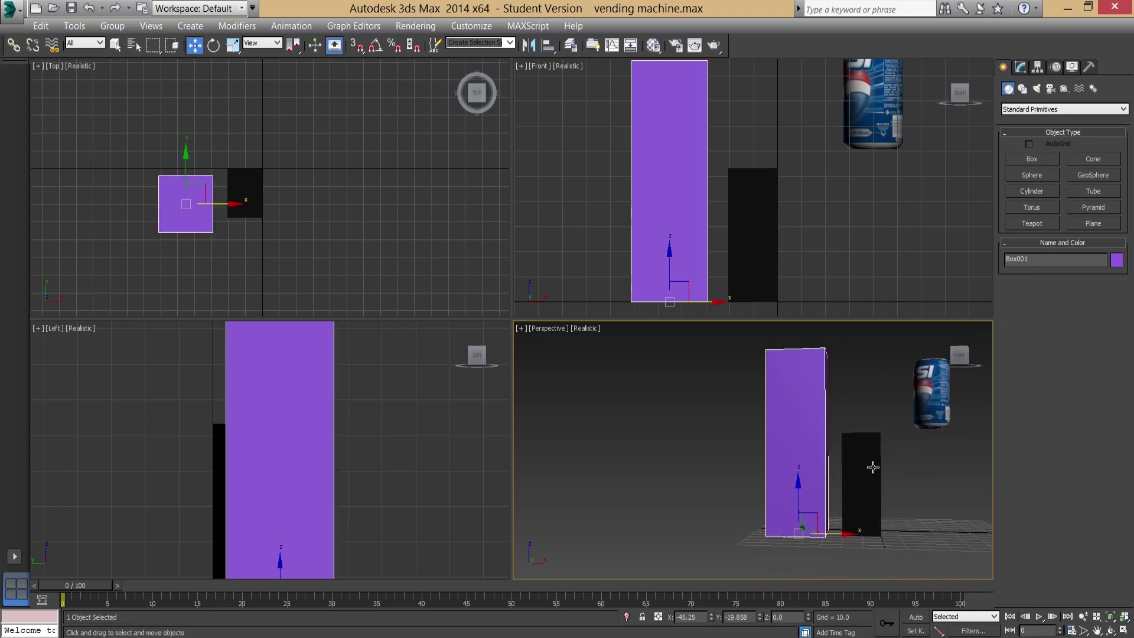
pyautogui.click(870, 466)
pyautogui.click(233, 45)
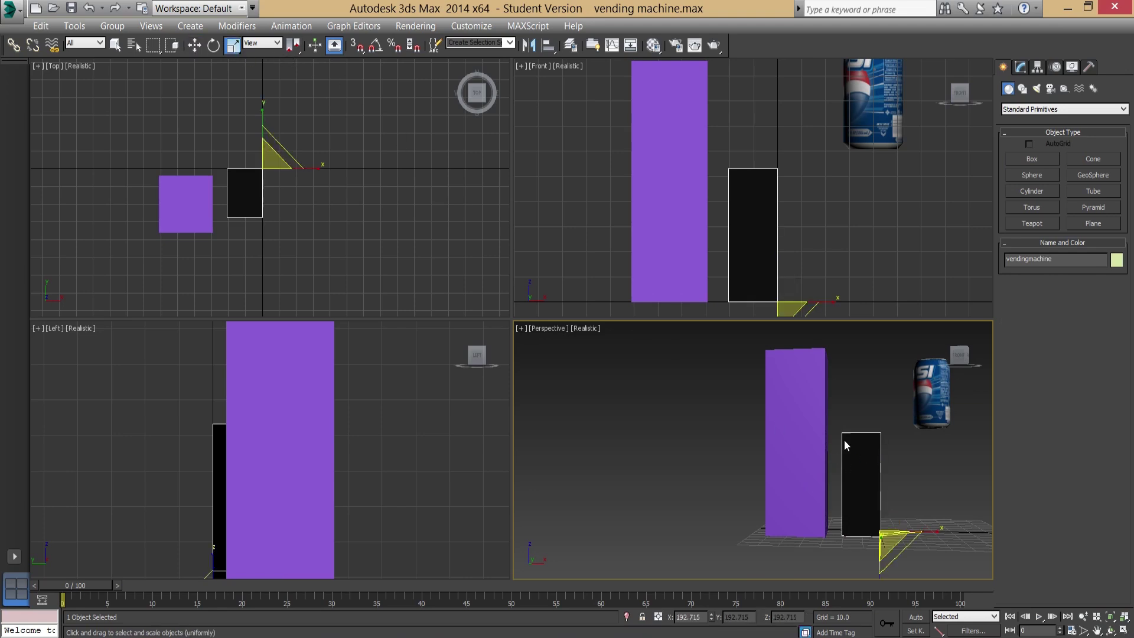
pyautogui.moveTo(968, 357); pyautogui.dragTo(941, 421)
pyautogui.moveTo(889, 529); pyautogui.dragTo(902, 476)
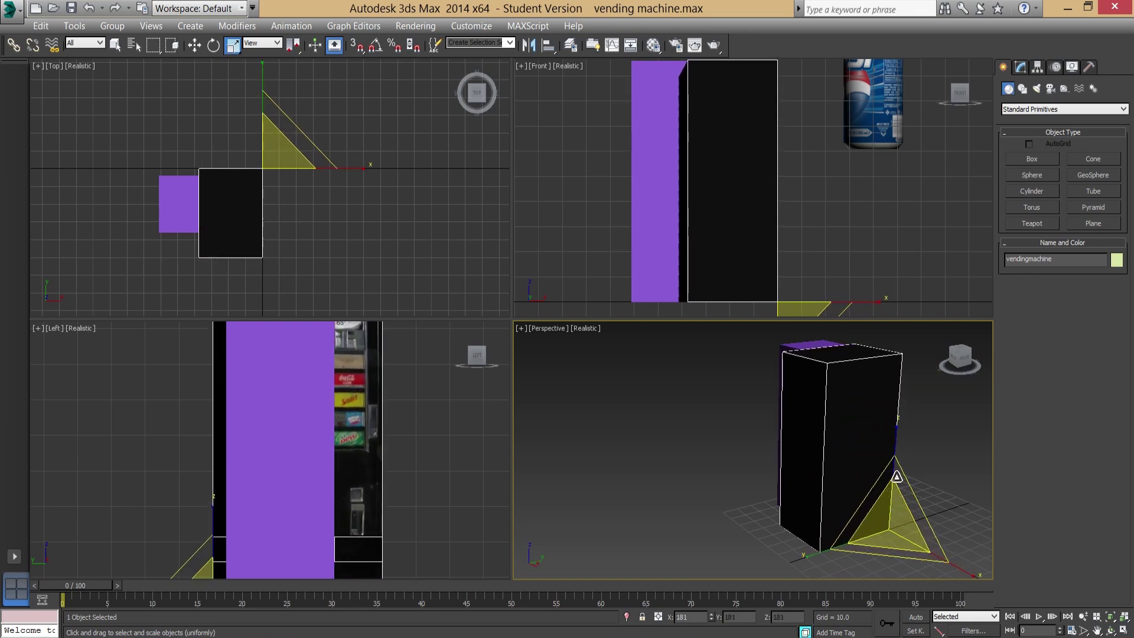
pyautogui.moveTo(898, 476); pyautogui.dragTo(907, 474)
# Move the purple reference box along X to about -146, clear of the vending machine's front
pyautogui.moveTo(963, 365); pyautogui.dragTo(952, 364)
pyautogui.moveTo(858, 453); pyautogui.dragTo(691, 420, button='middle')
pyautogui.moveTo(959, 361); pyautogui.dragTo(945, 362)
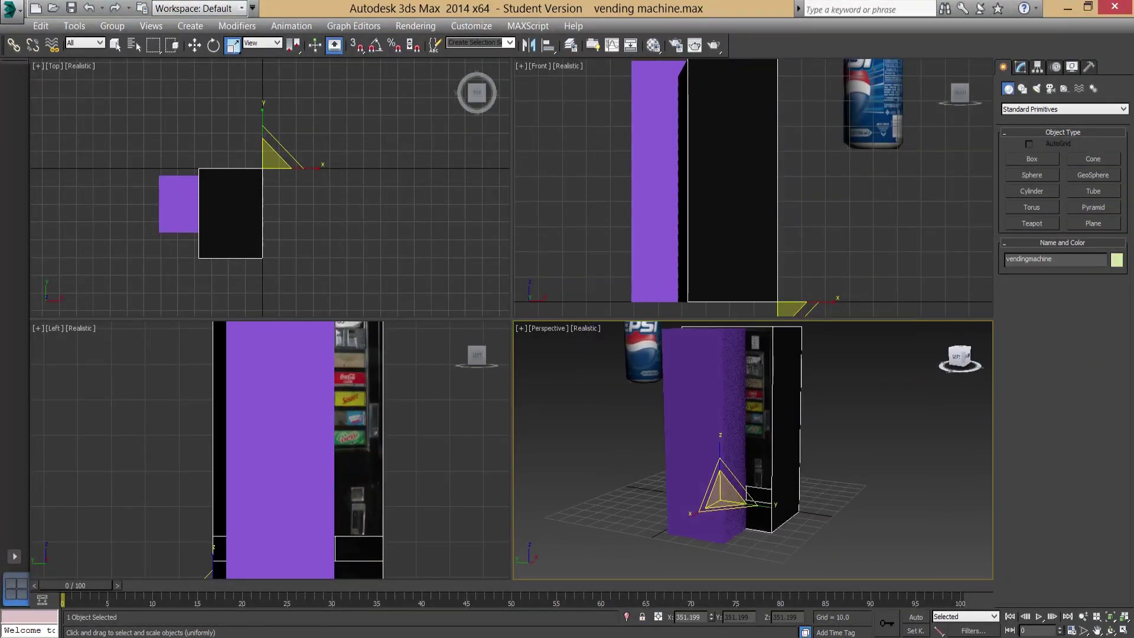
pyautogui.moveTo(825, 406); pyautogui.dragTo(881, 439, button='middle')
pyautogui.click(751, 434)
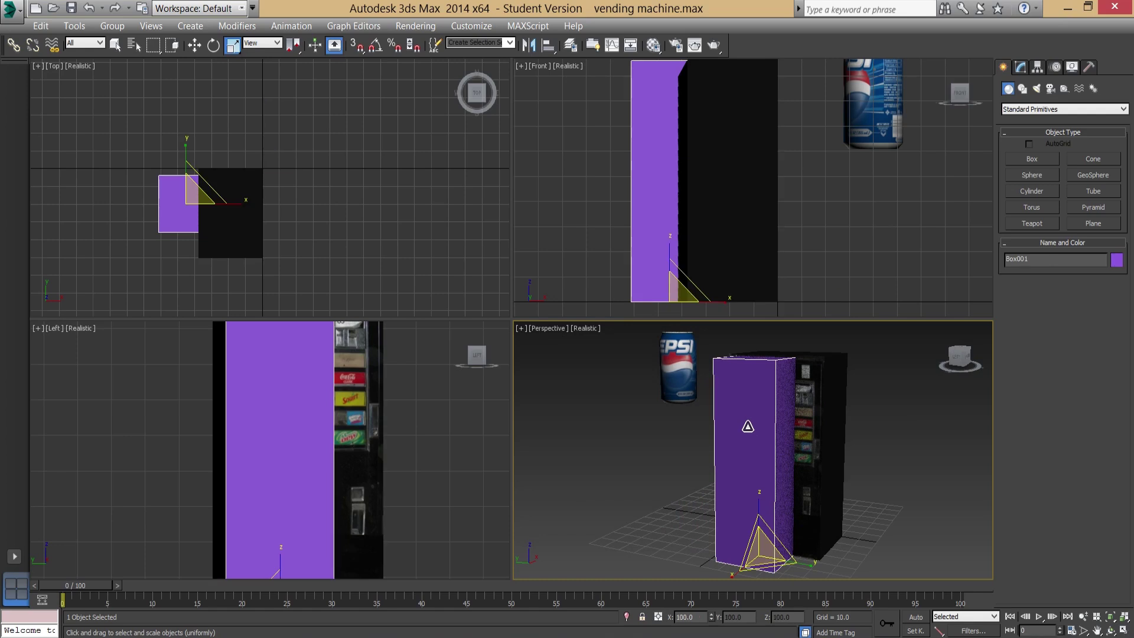
pyautogui.click(195, 44)
pyautogui.moveTo(711, 534); pyautogui.dragTo(717, 491, button='middle')
pyautogui.moveTo(719, 490); pyautogui.dragTo(584, 576)
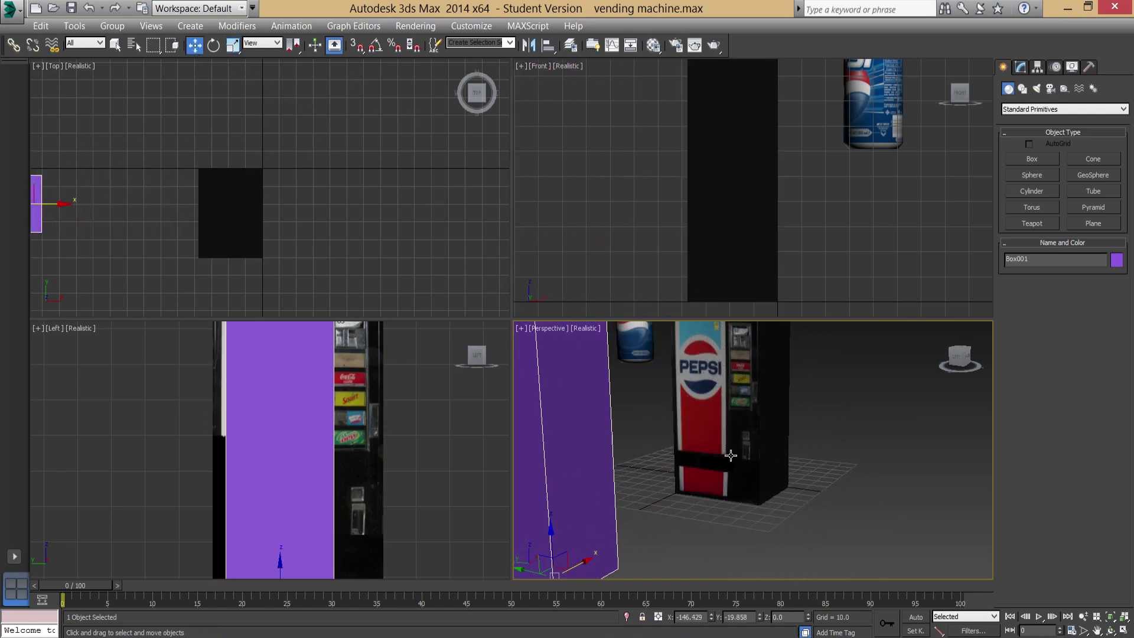
# Select the vending machine and collapse its Unwrap UVW modifier into the Editable Poly, accepting the collapse
pyautogui.scroll(-4, 815, 454)
pyautogui.click(785, 407)
pyautogui.moveTo(960, 367); pyautogui.dragTo(892, 409)
pyautogui.moveTo(893, 409); pyautogui.dragTo(849, 461, button='middle')
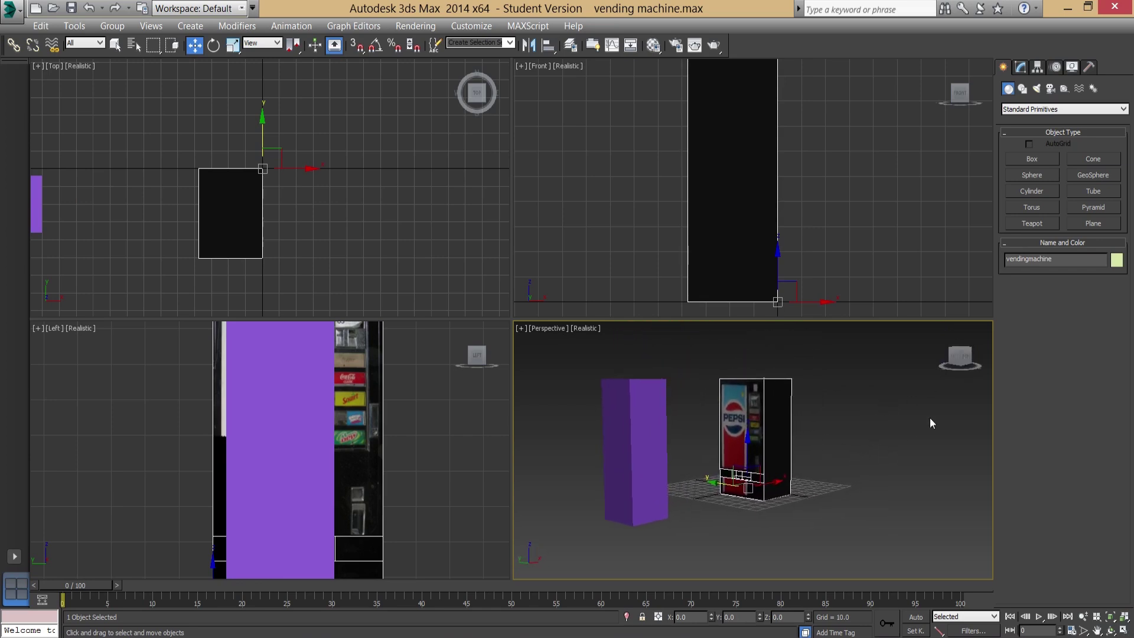
pyautogui.click(1021, 69)
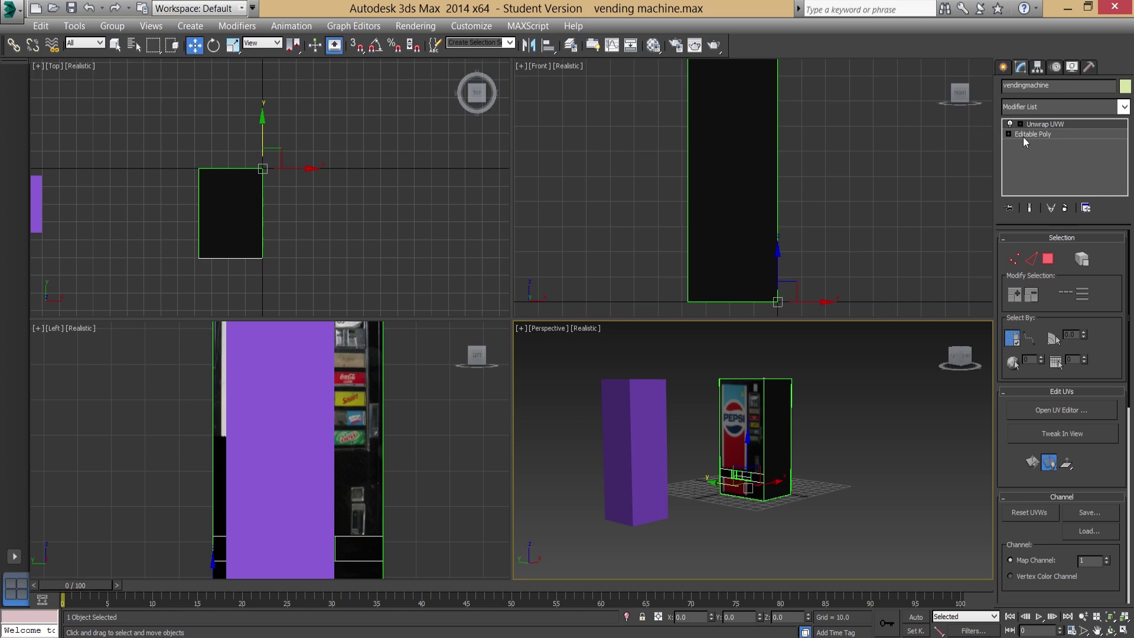
pyautogui.rightClick(1043, 123)
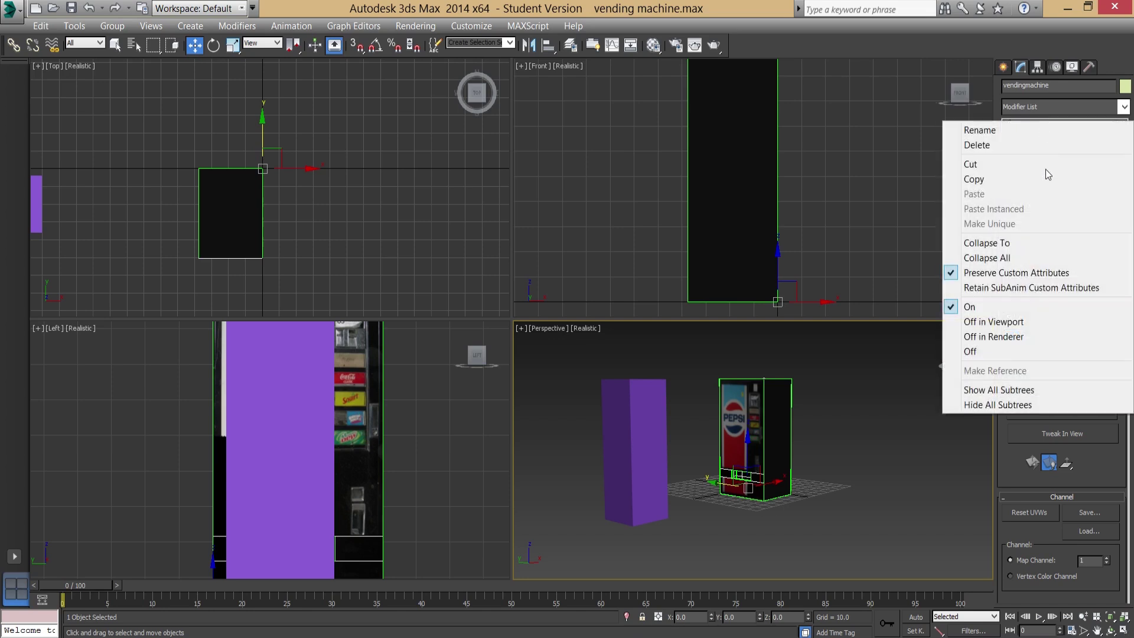
pyautogui.click(1020, 242)
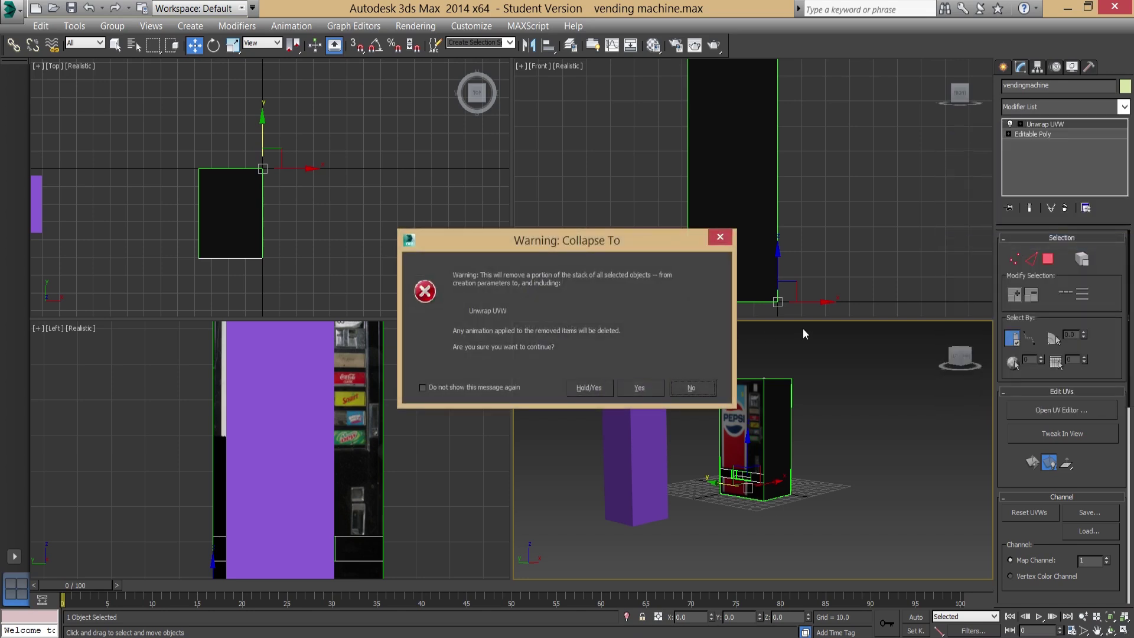
pyautogui.click(646, 385)
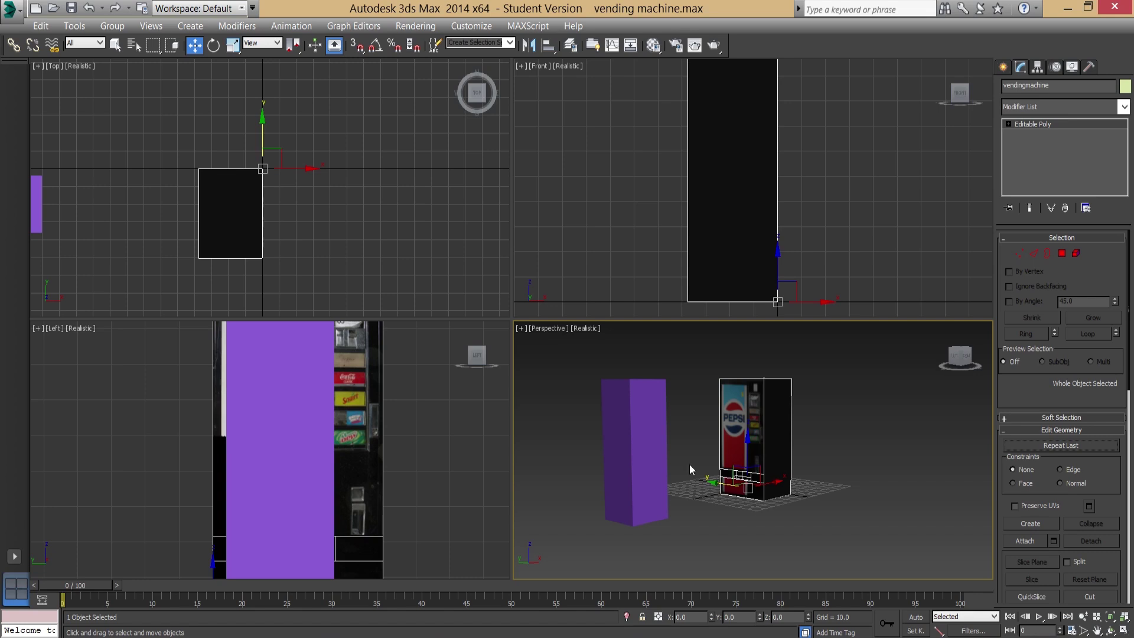
# Change the third sample slot's material to Architectural and look through its templates, keeping User Defined
pyautogui.click(653, 46)
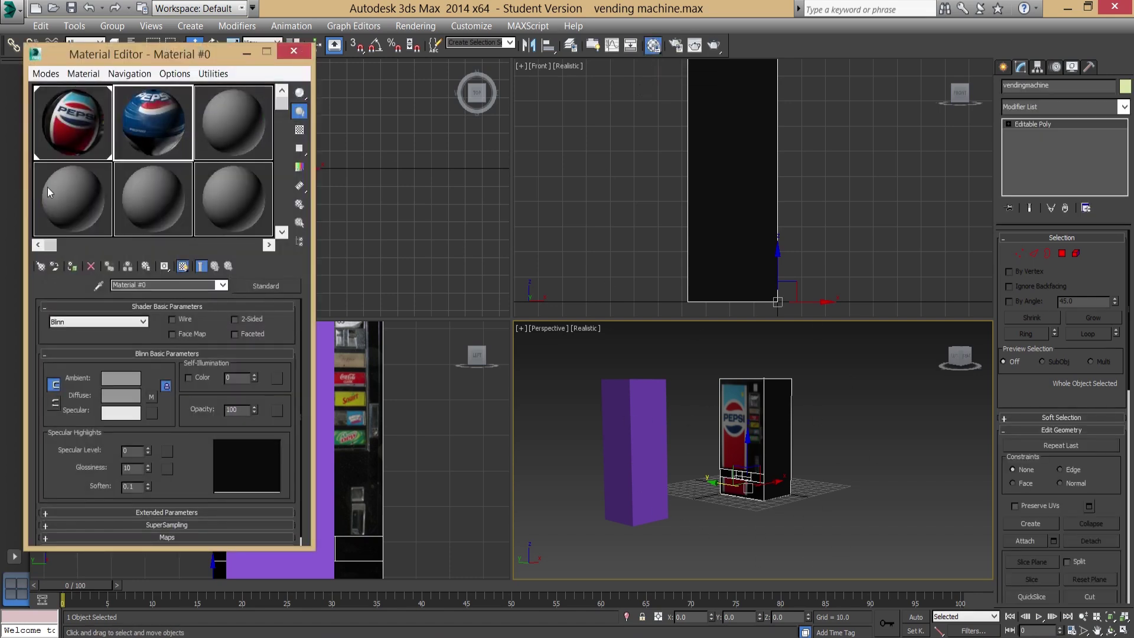
pyautogui.click(236, 116)
pyautogui.click(260, 287)
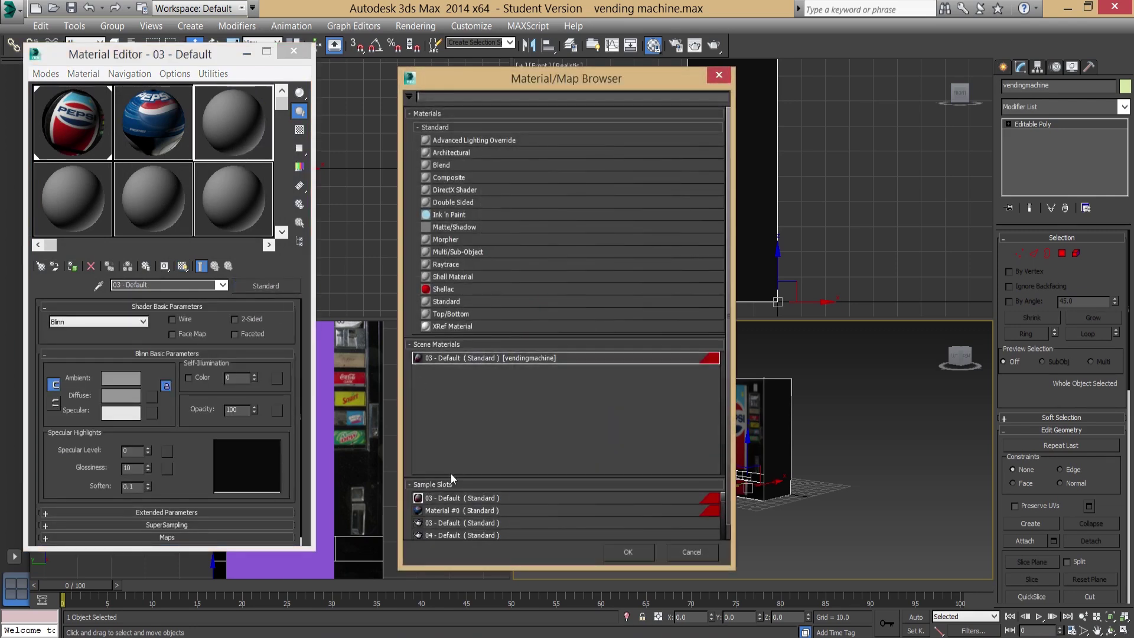
pyautogui.doubleClick(451, 154)
pyautogui.click(238, 325)
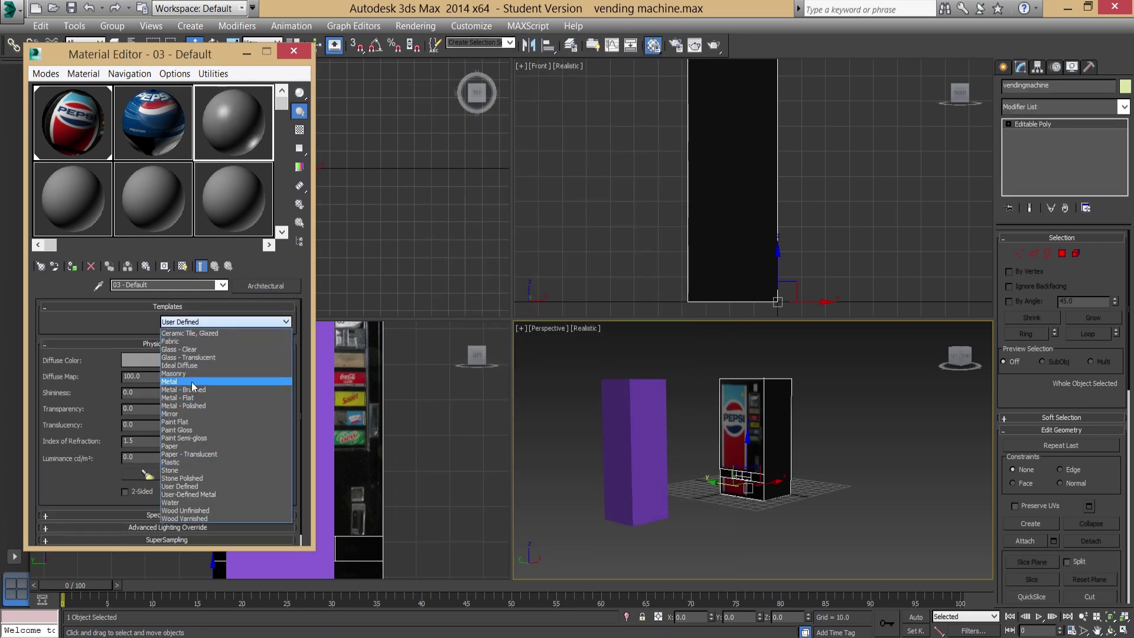
pyautogui.click(236, 322)
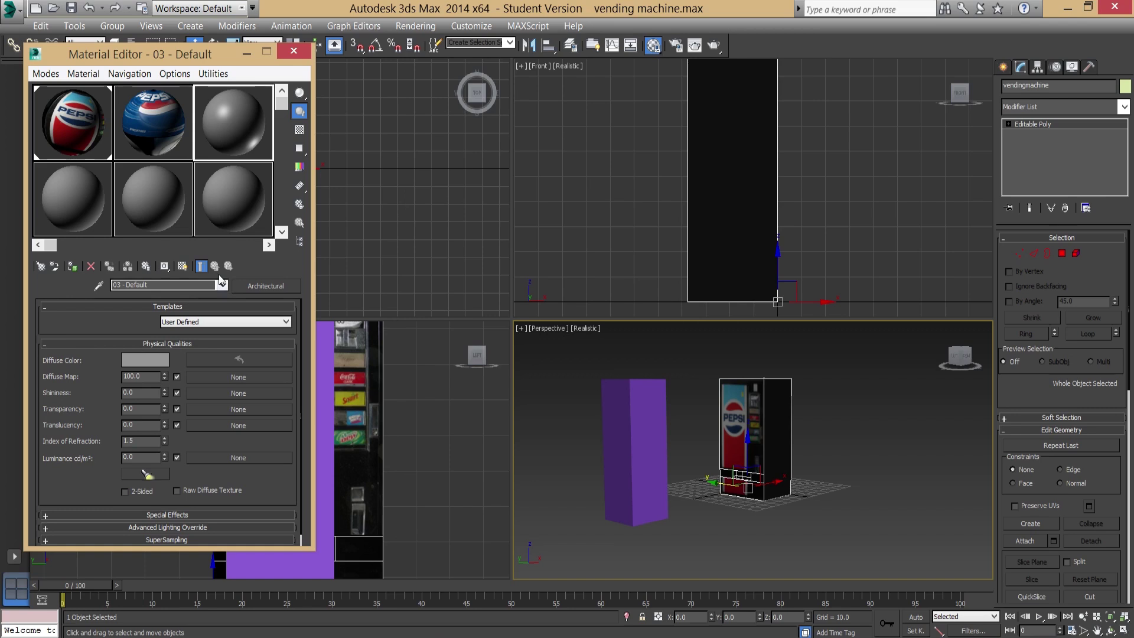
# Examine the map slots of the vending machine's material, compare them with the Architectural material, and close the Material Editor
pyautogui.click(84, 157)
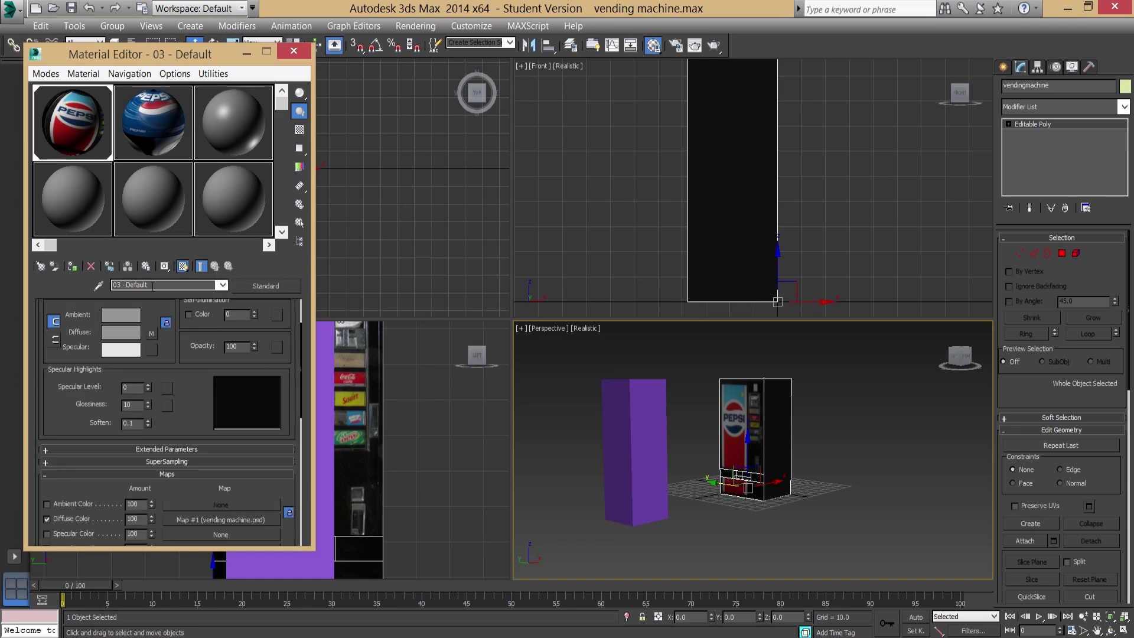
pyautogui.scroll(-5, 258, 488)
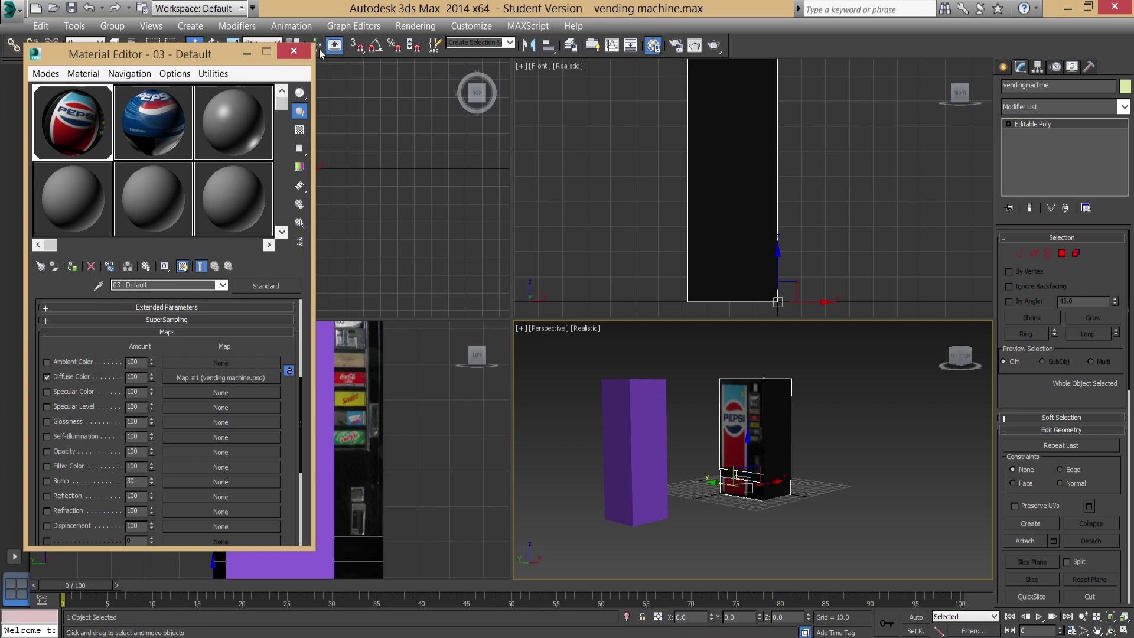
pyautogui.click(248, 155)
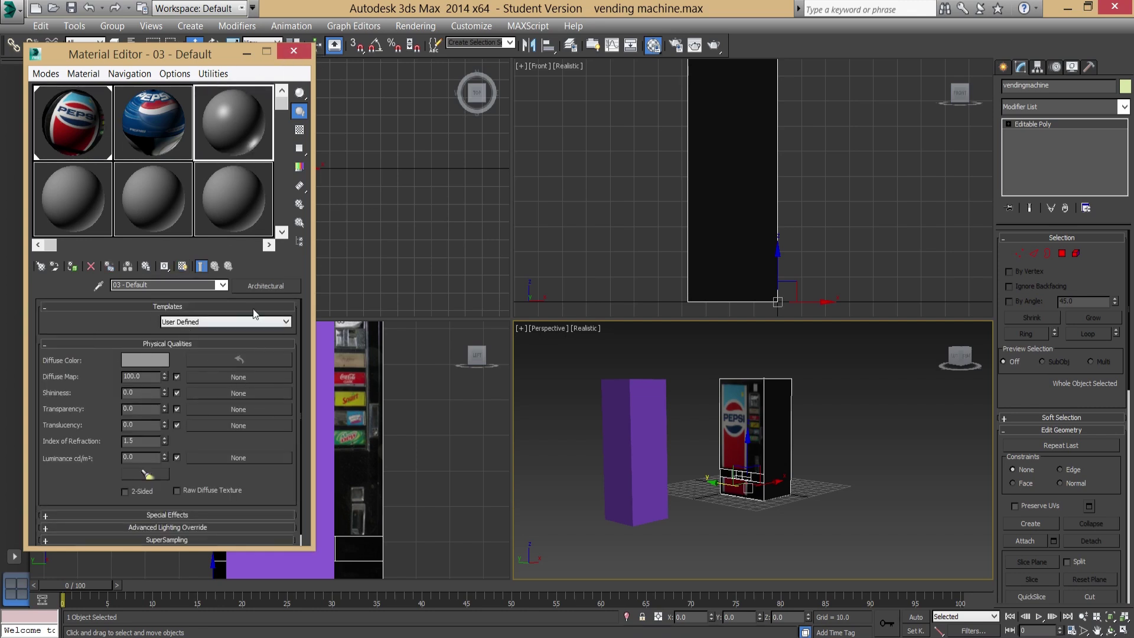
pyautogui.click(294, 51)
# Clear the selection and reselect the vending machine in the Perspective view
pyautogui.keyDown('alt'); pyautogui.moveTo(663, 458); pyautogui.dragTo(768, 501, button='middle'); pyautogui.keyUp('alt')
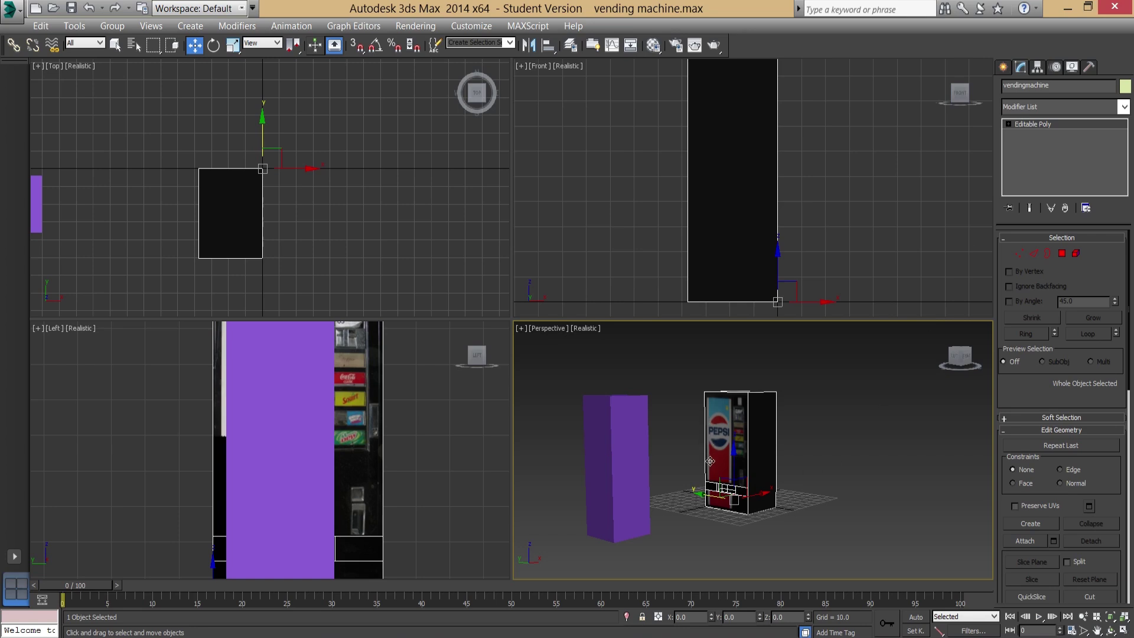
pyautogui.click(674, 406)
pyautogui.click(852, 487)
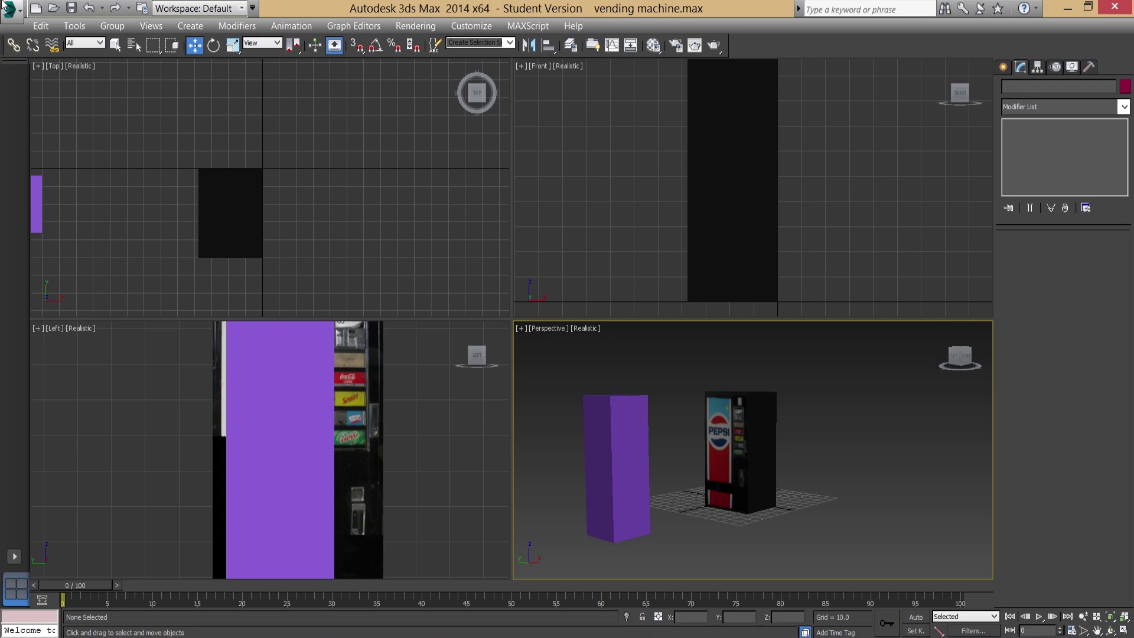
pyautogui.click(744, 436)
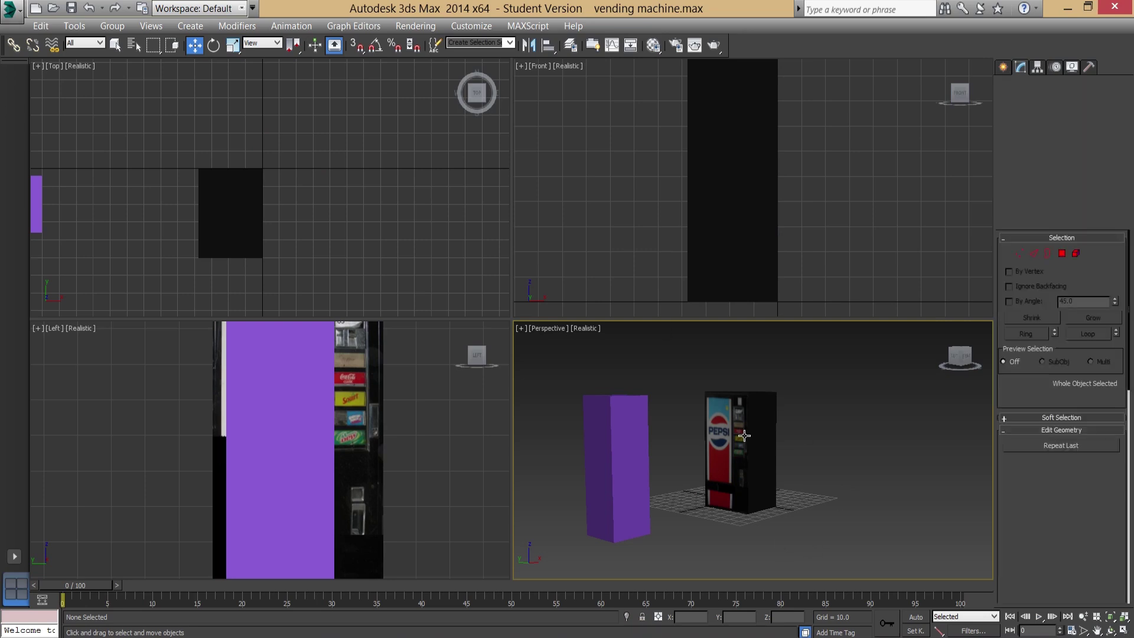
# Export only the selected vending machine as FBX, overwriting the existing vending_machine.FBX in the export folder
pyautogui.click(11, 10)
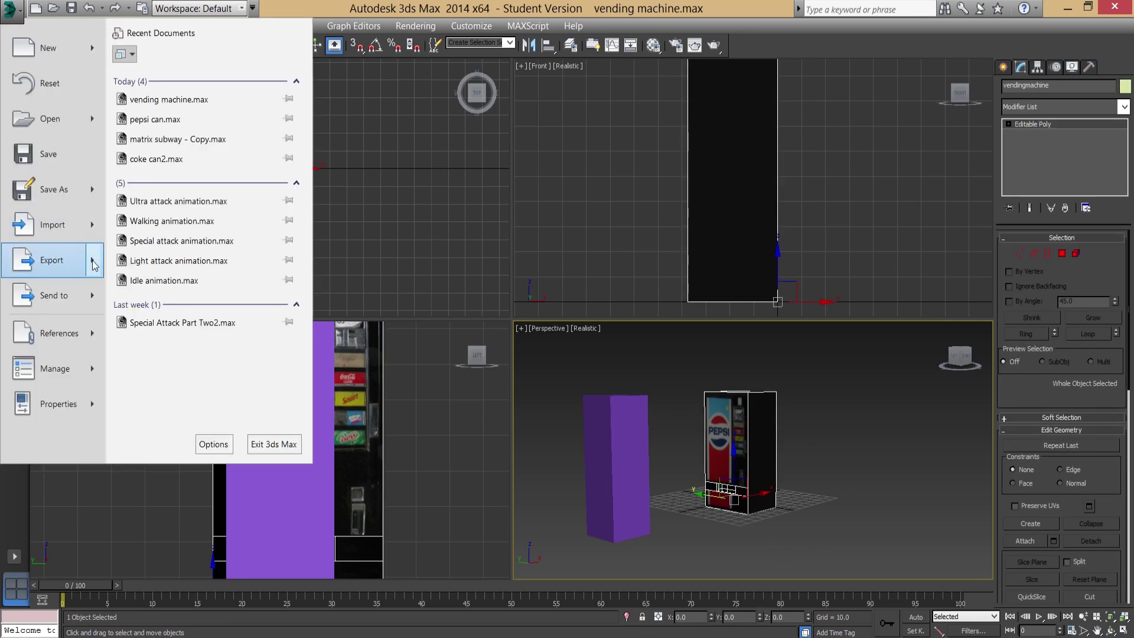
pyautogui.moveTo(94, 271)
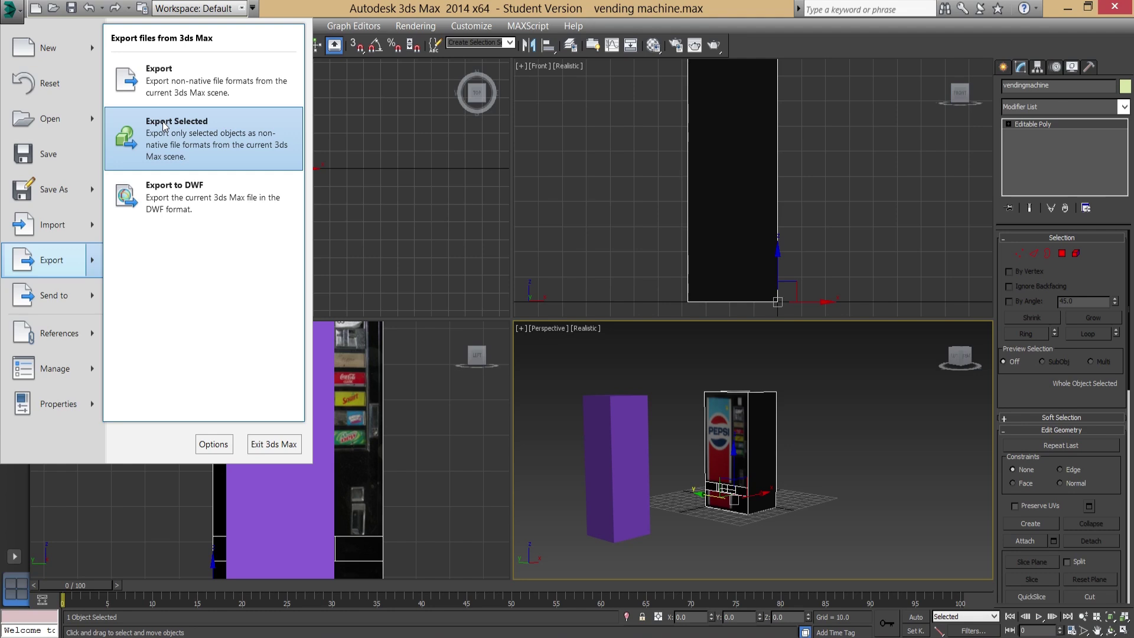
pyautogui.click(172, 136)
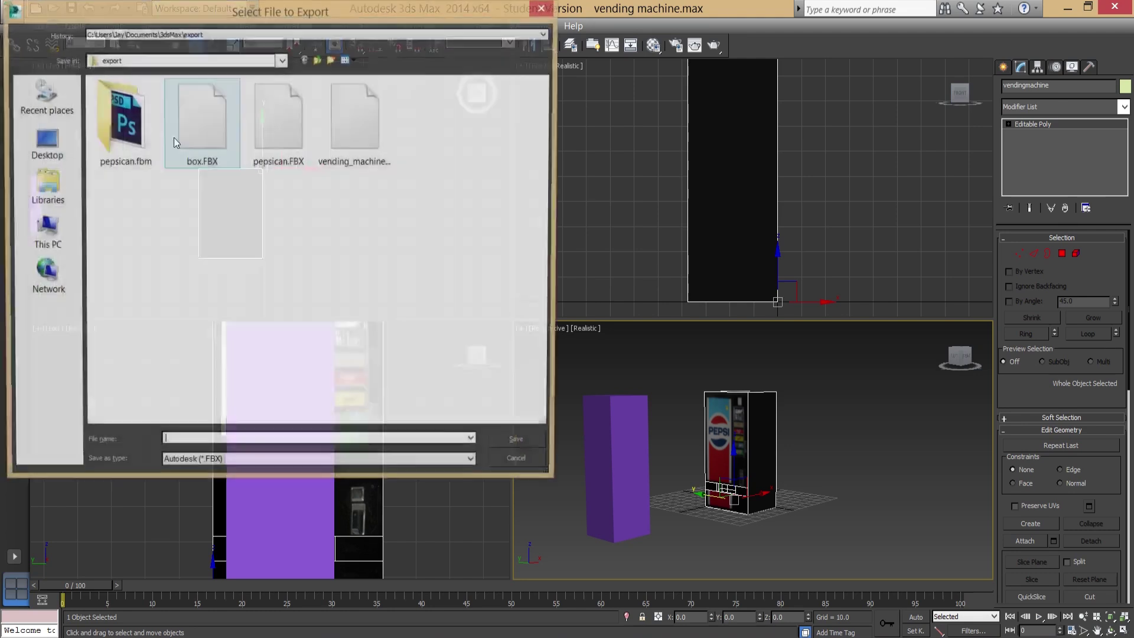
pyautogui.click(357, 116)
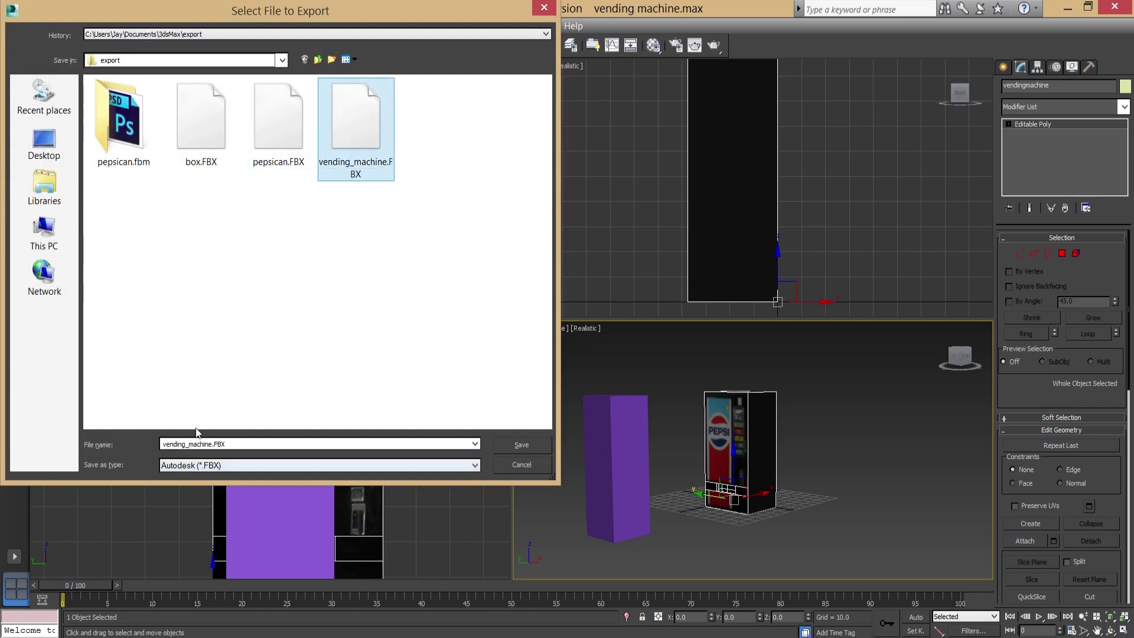
pyautogui.doubleClick(370, 169)
pyautogui.click(627, 388)
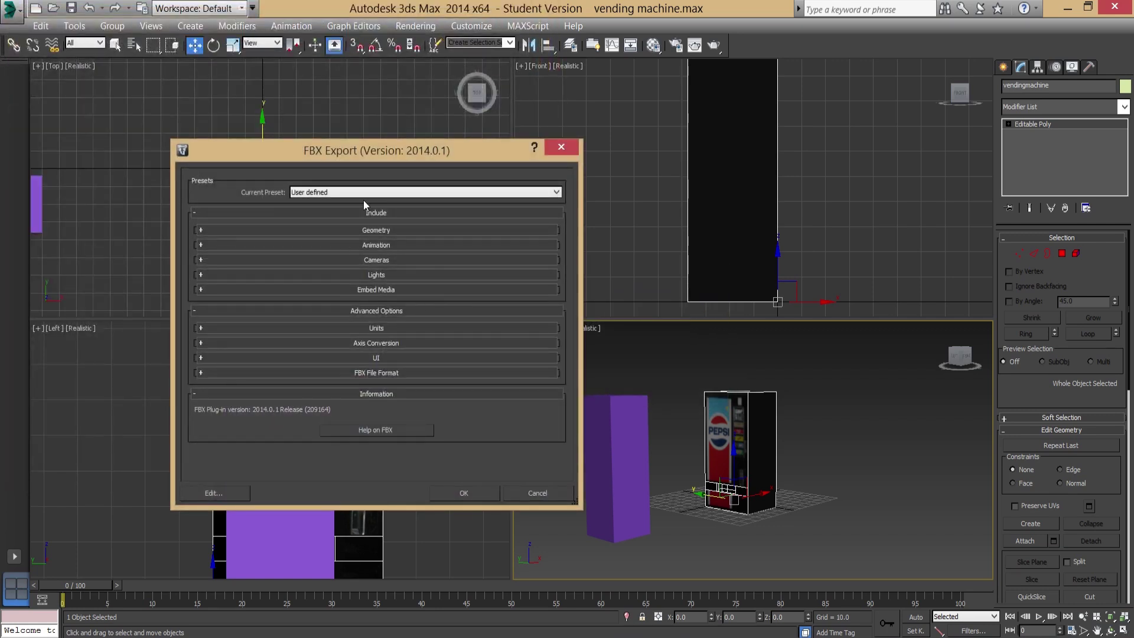
# Review the FBX export settings for geometry, animation, cameras and embedded media
pyautogui.moveTo(350, 157); pyautogui.dragTo(395, 151)
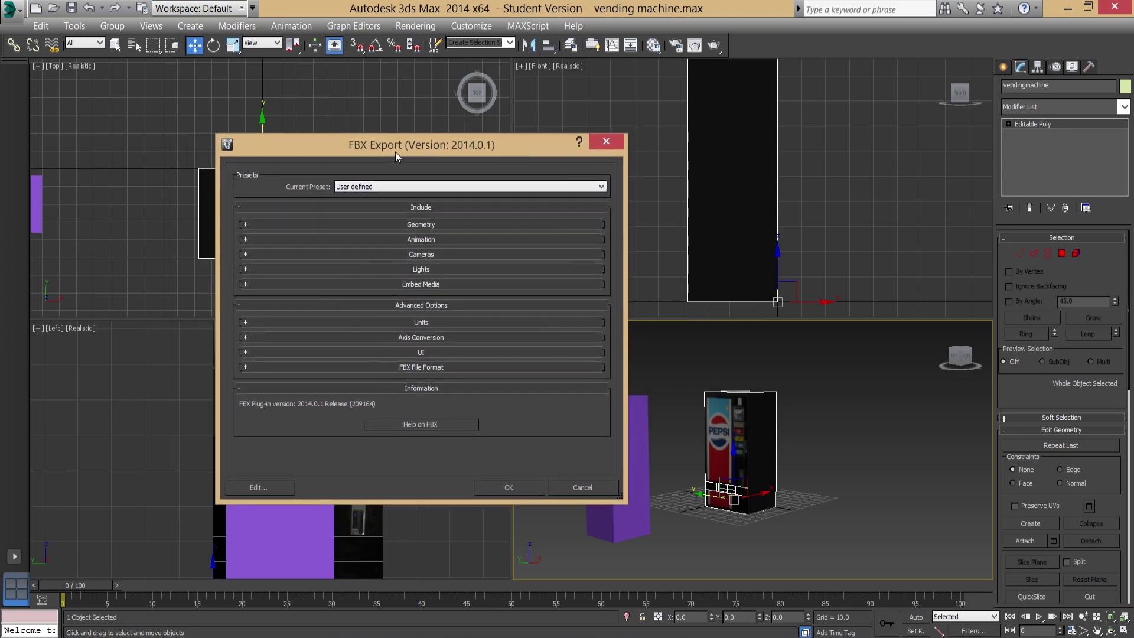
pyautogui.click(400, 225)
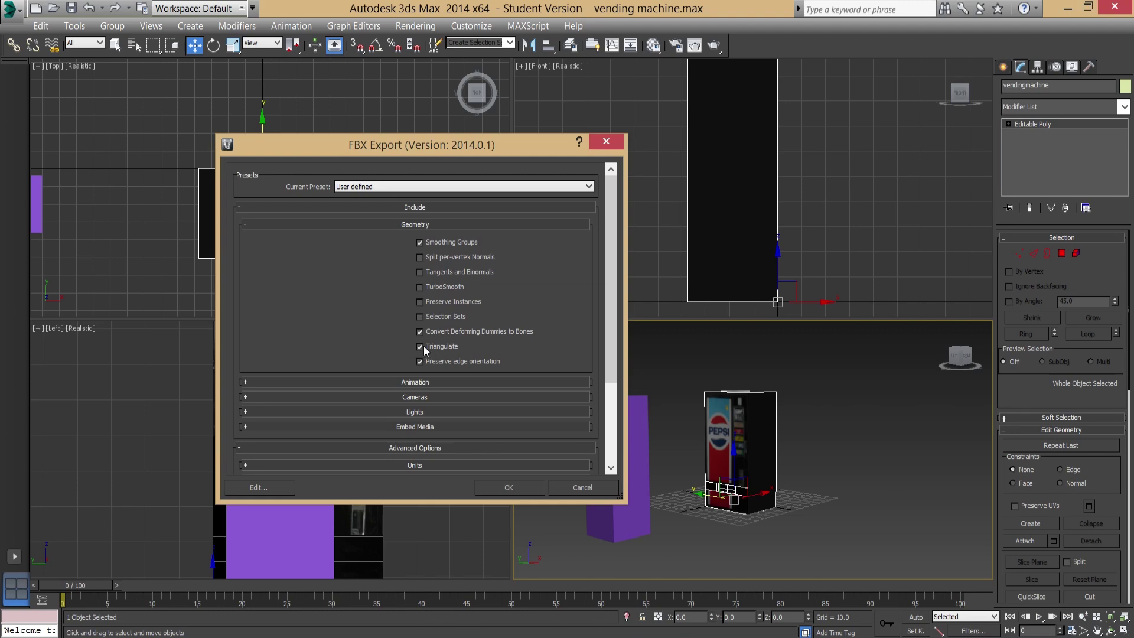
pyautogui.click(424, 382)
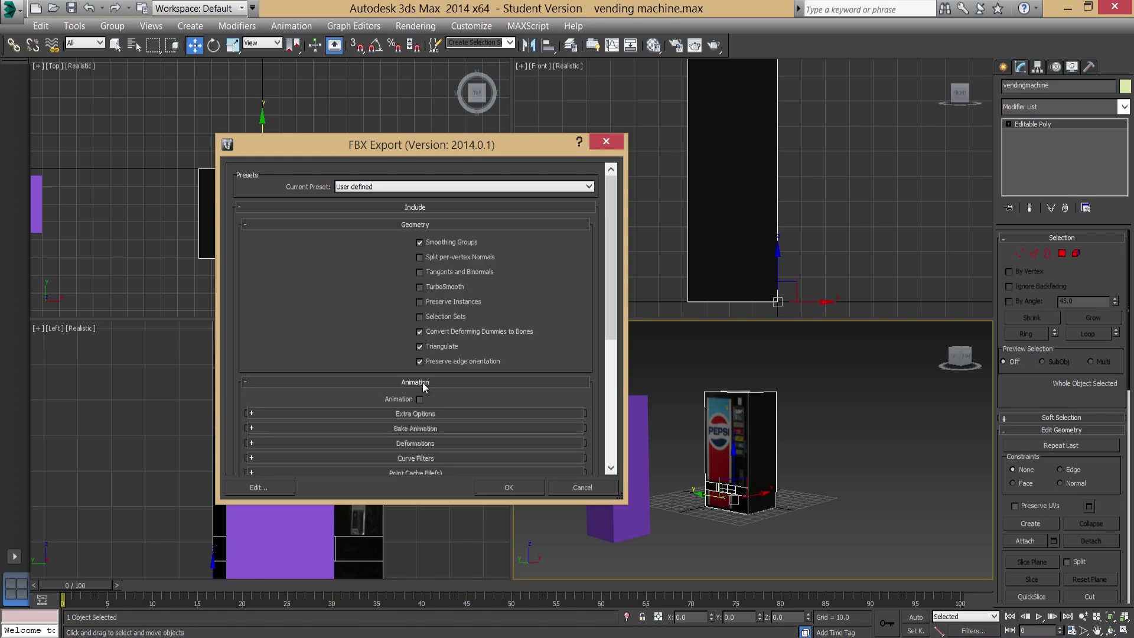
pyautogui.click(412, 414)
pyautogui.scroll(-3, 428, 341)
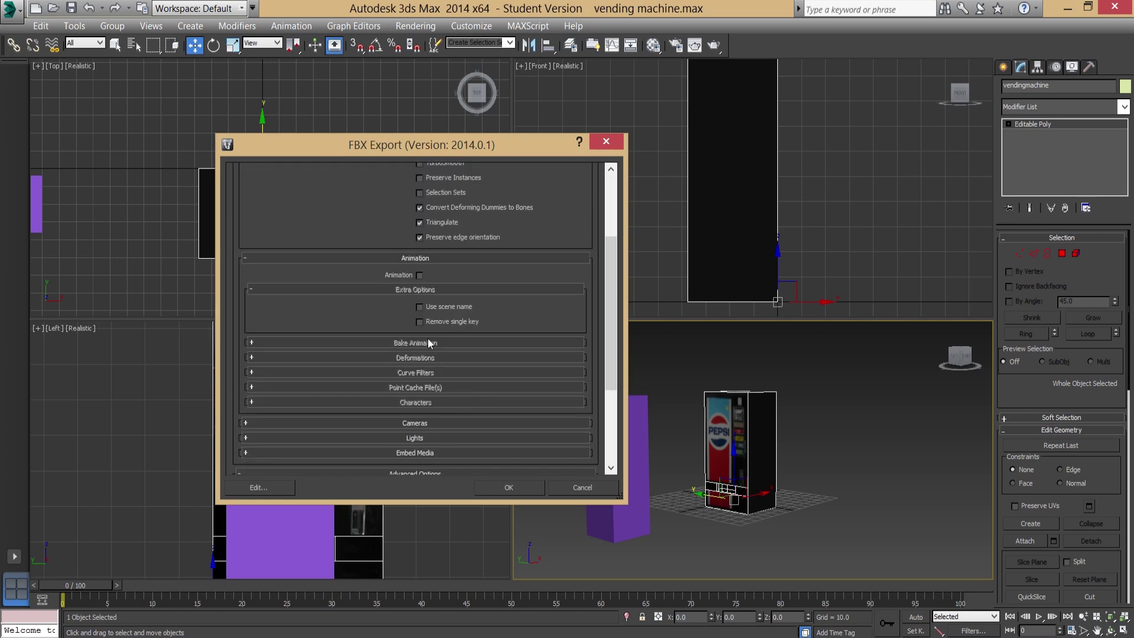
pyautogui.click(418, 291)
pyautogui.click(415, 258)
pyautogui.click(420, 281)
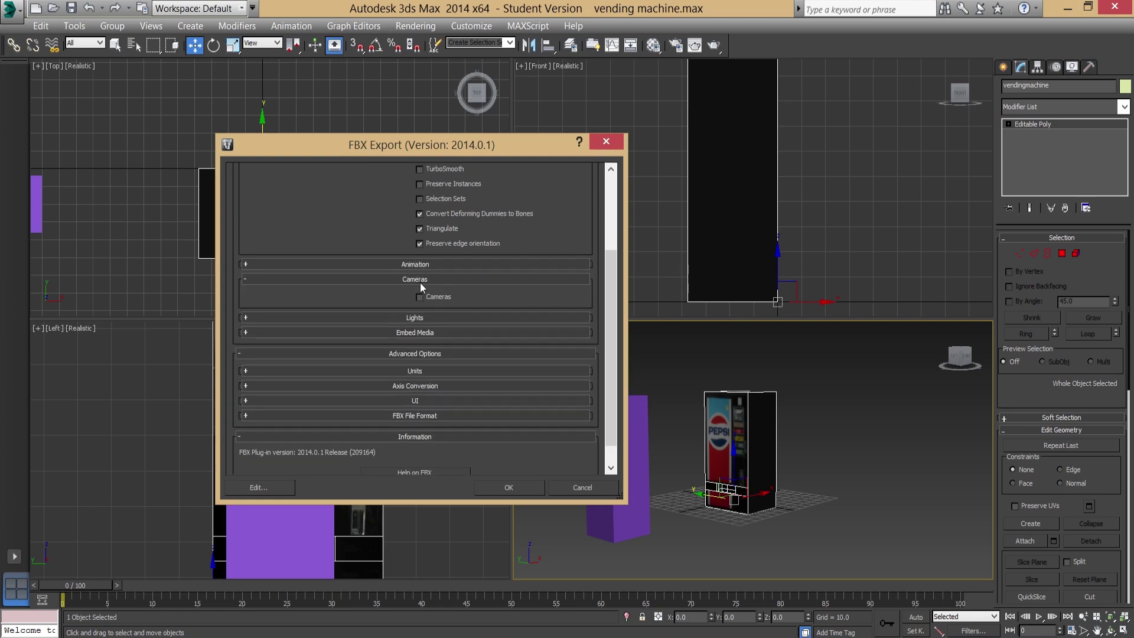
pyautogui.click(416, 279)
pyautogui.click(417, 293)
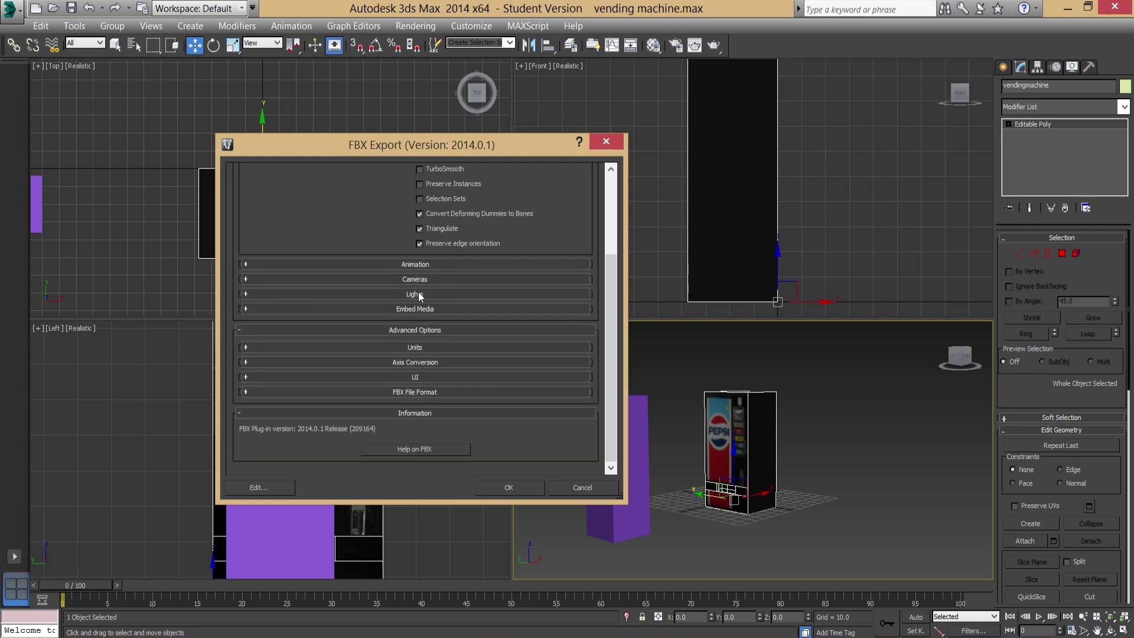
pyautogui.click(430, 309)
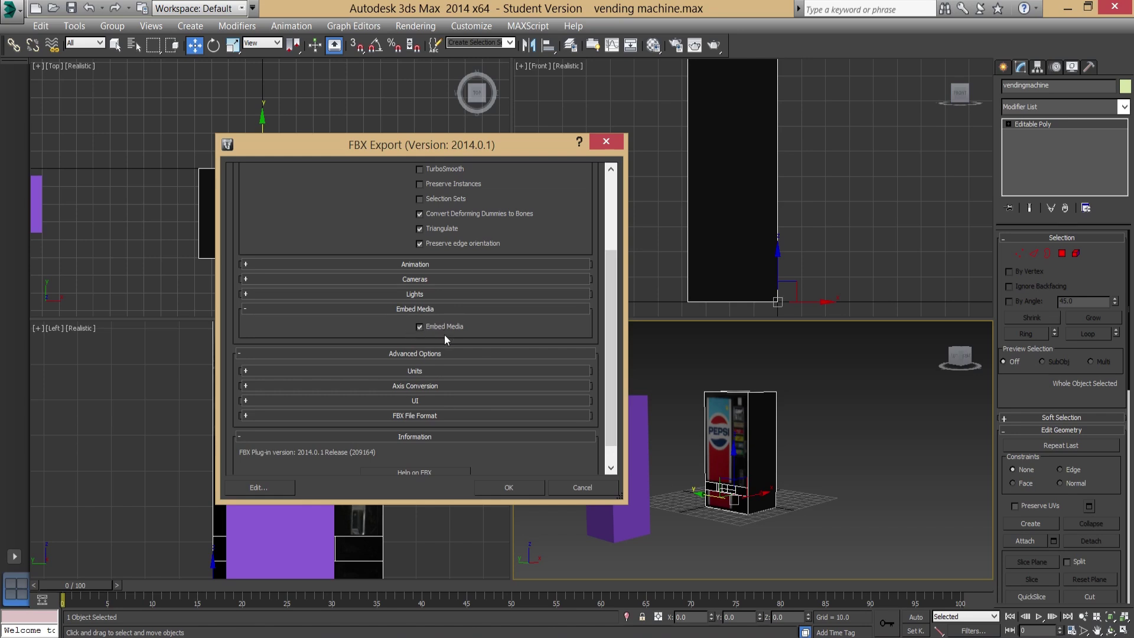
pyautogui.click(399, 310)
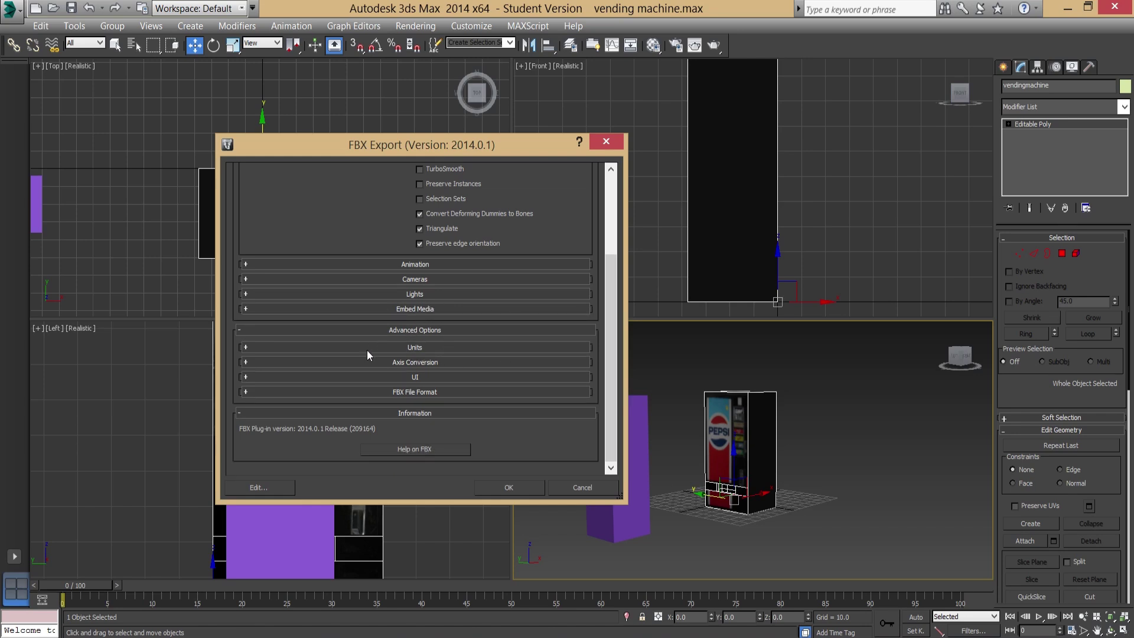
# Check the scale factor and the available conversion units of the FBX export, keeping automatic unit conversion enabled
pyautogui.click(403, 348)
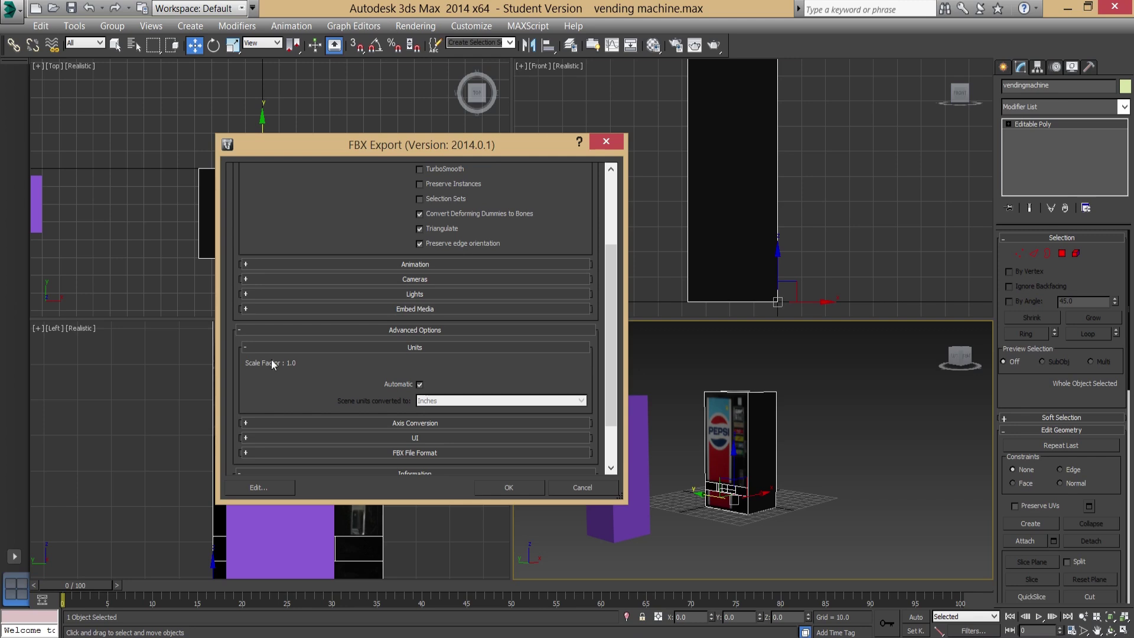
pyautogui.click(294, 363)
pyautogui.click(420, 384)
pyautogui.click(445, 401)
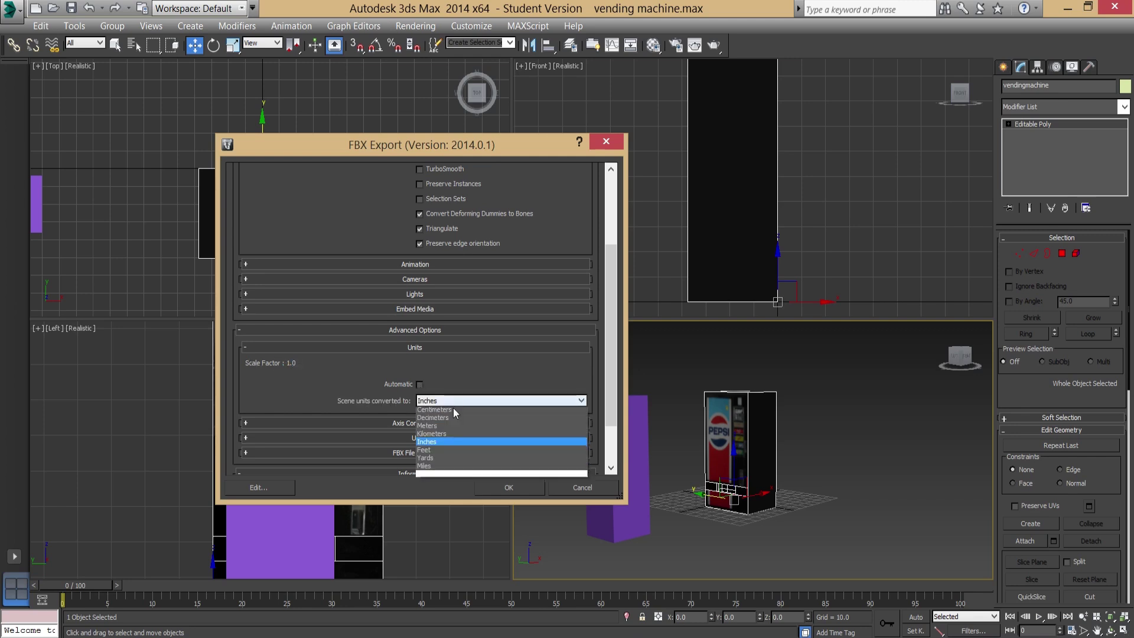
pyautogui.click(443, 376)
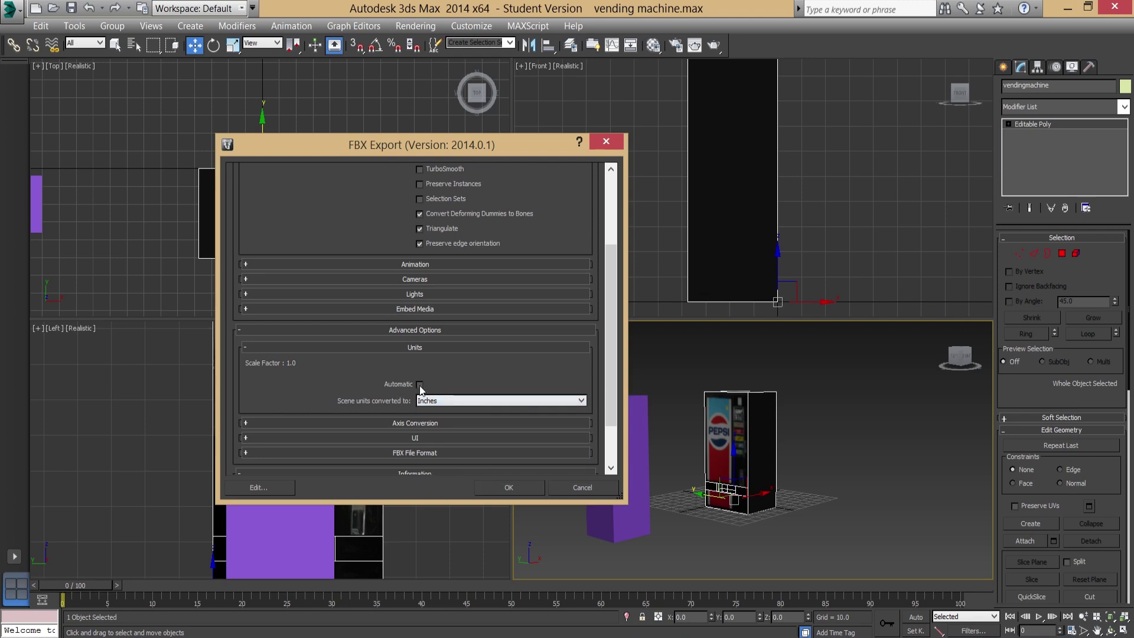
pyautogui.click(420, 384)
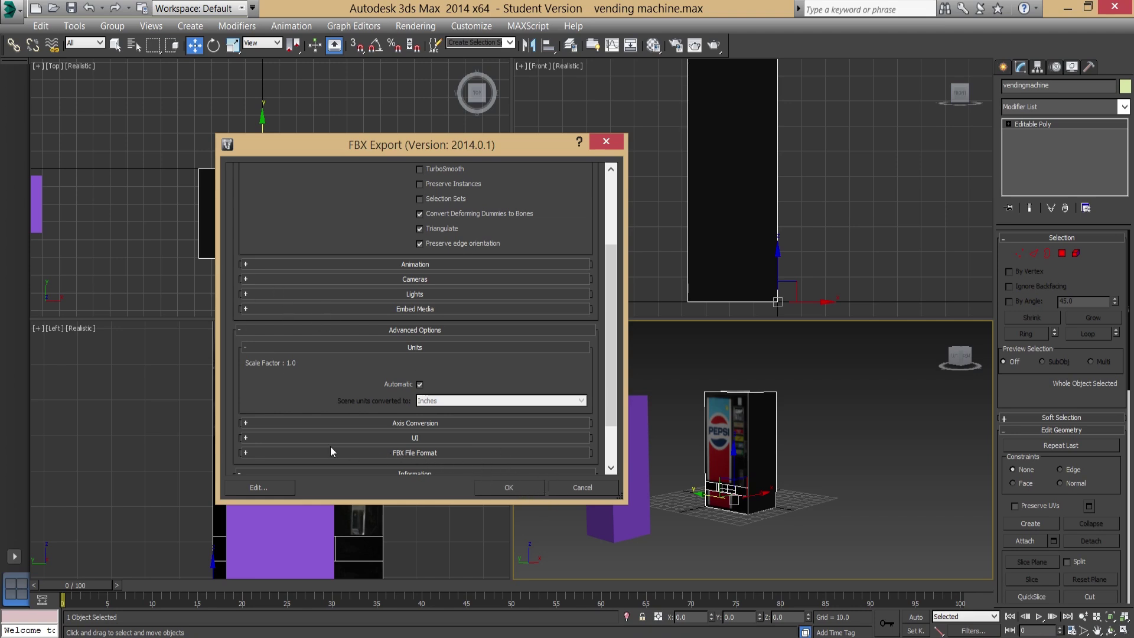
# Choose FBX 2014 as the file format version and complete the export
pyautogui.click(377, 453)
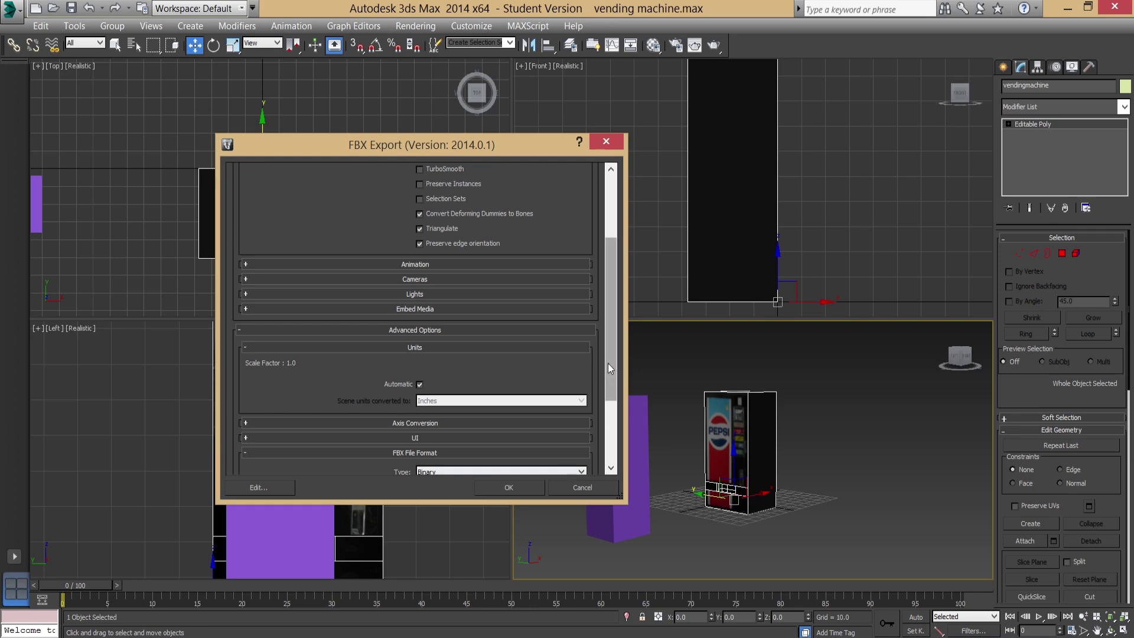
pyautogui.moveTo(607, 367); pyautogui.dragTo(611, 408)
pyautogui.click(455, 375)
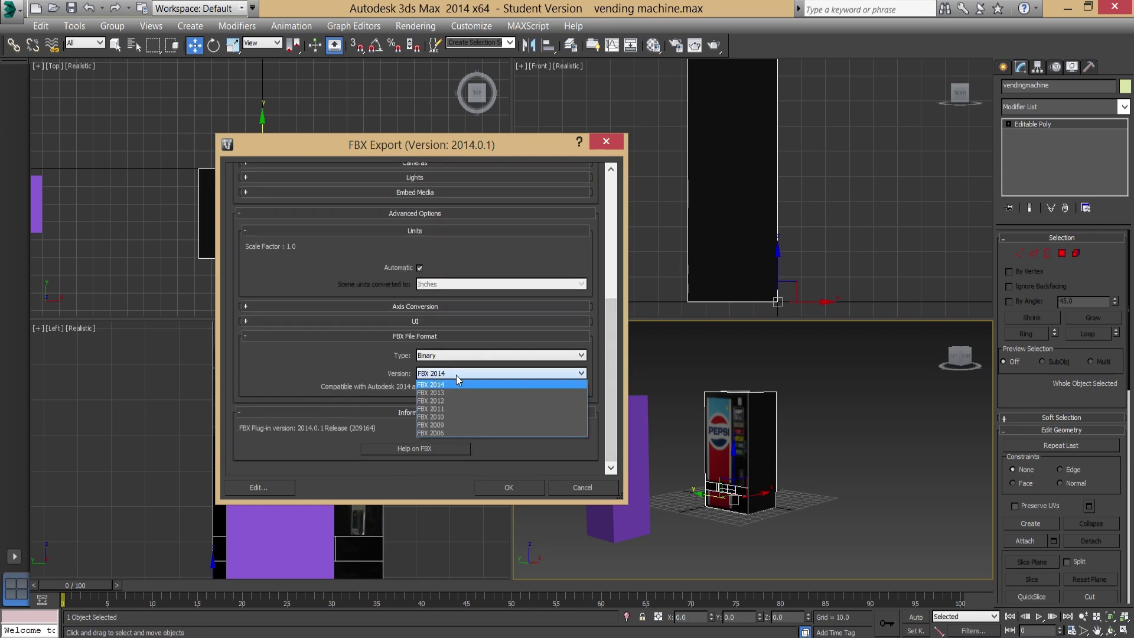
pyautogui.click(444, 384)
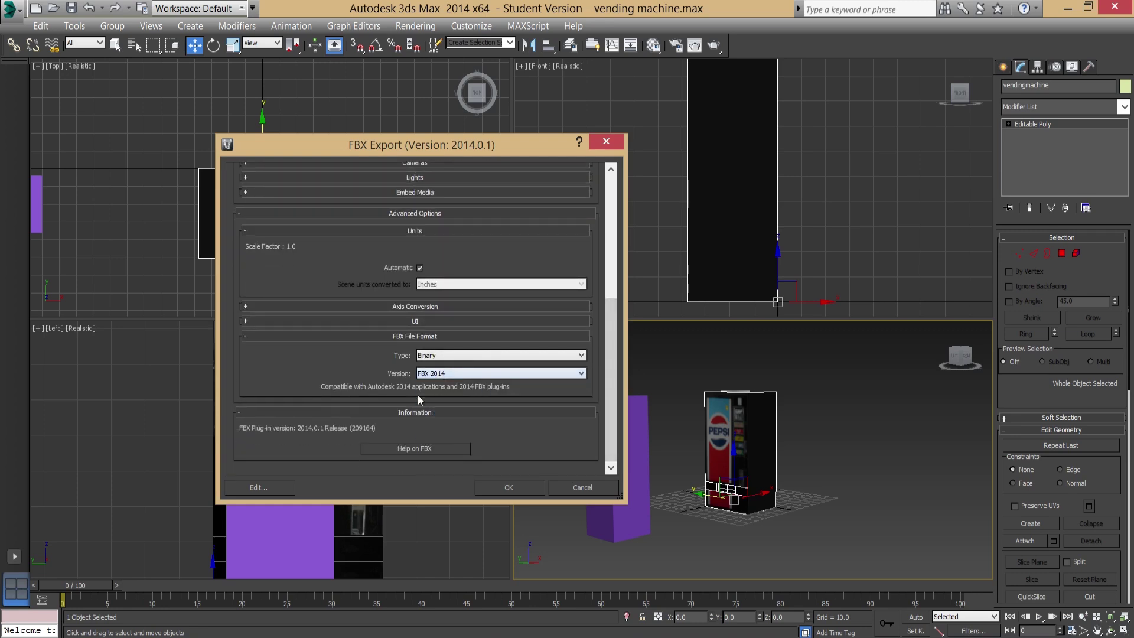
pyautogui.click(505, 486)
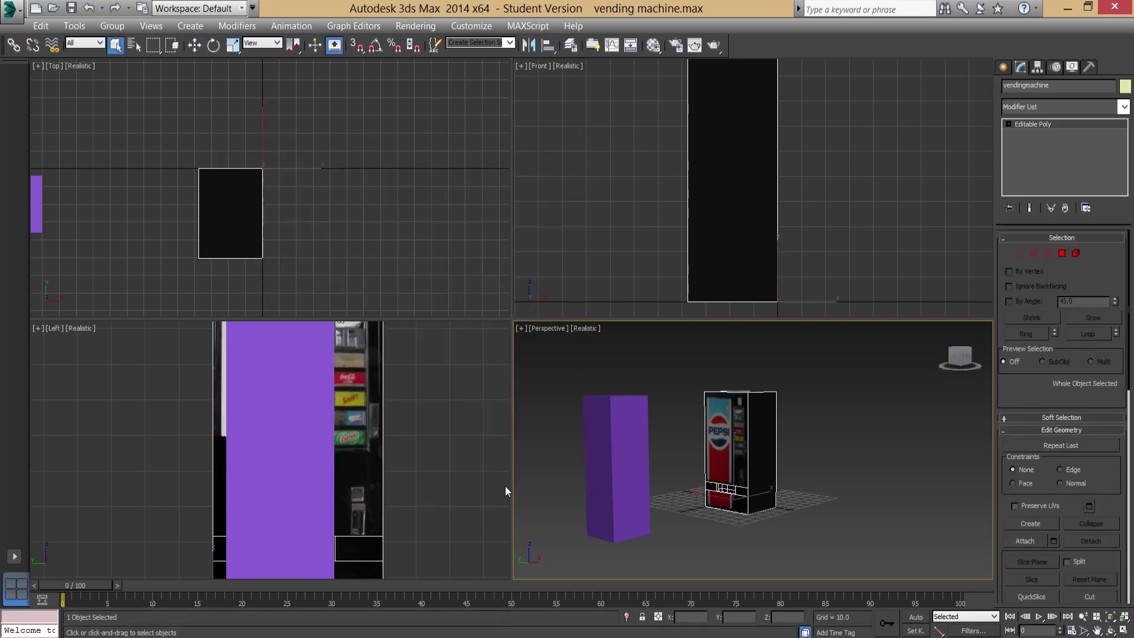
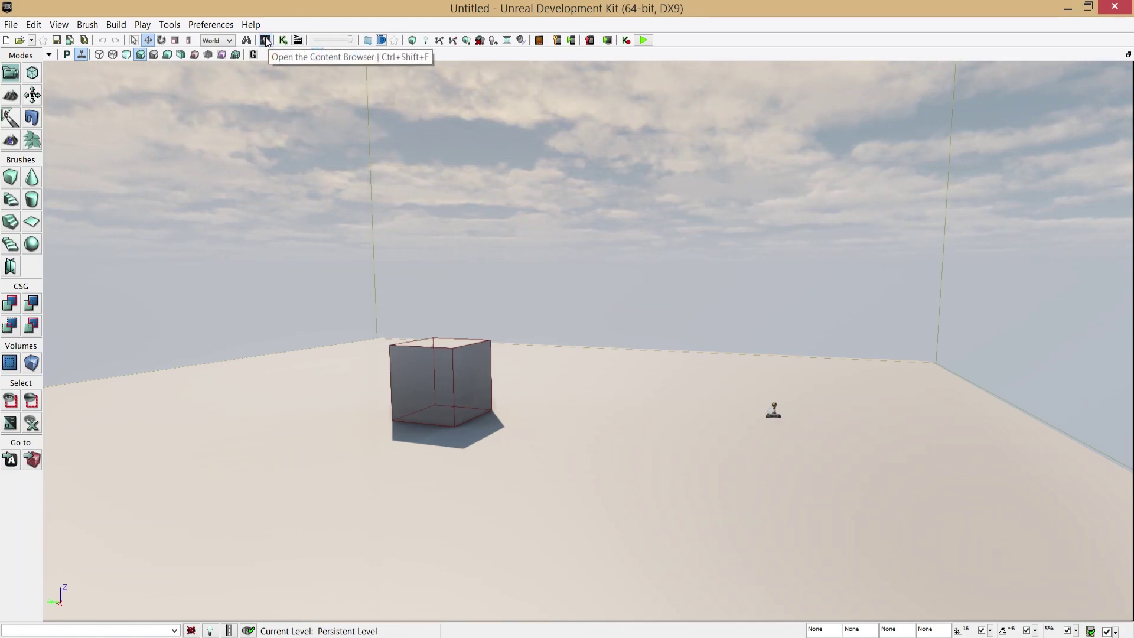
# Switch to Unreal Development Kit and start importing vending_machine.FBX from the Documents 3dsMax export folder through the Content Browser
pyautogui.click(265, 40)
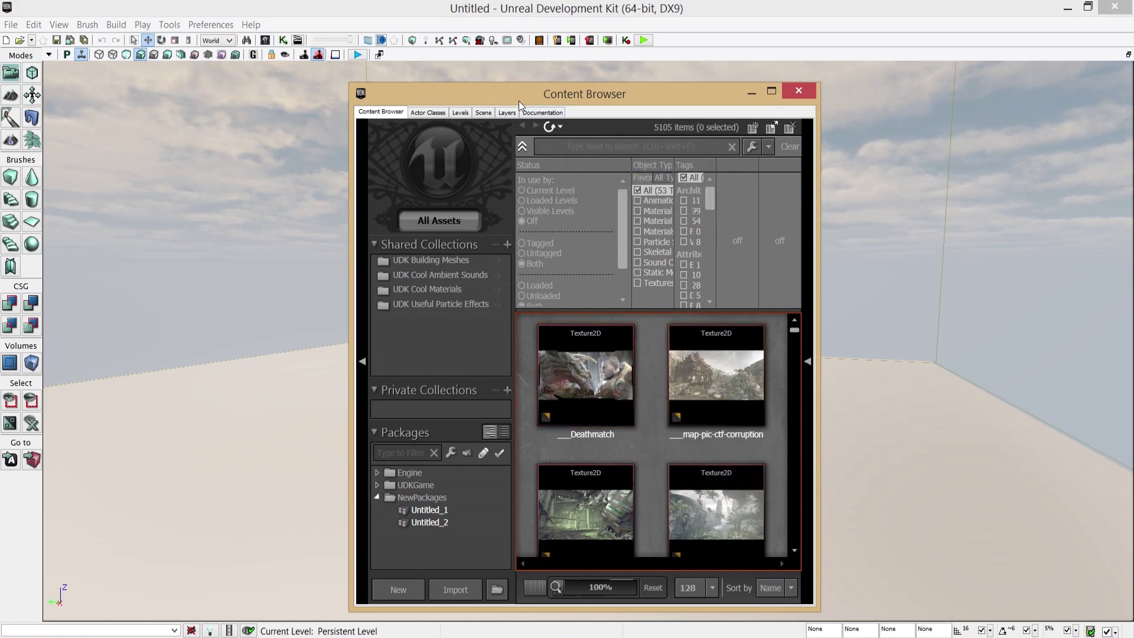
pyautogui.moveTo(518, 101); pyautogui.dragTo(533, 72)
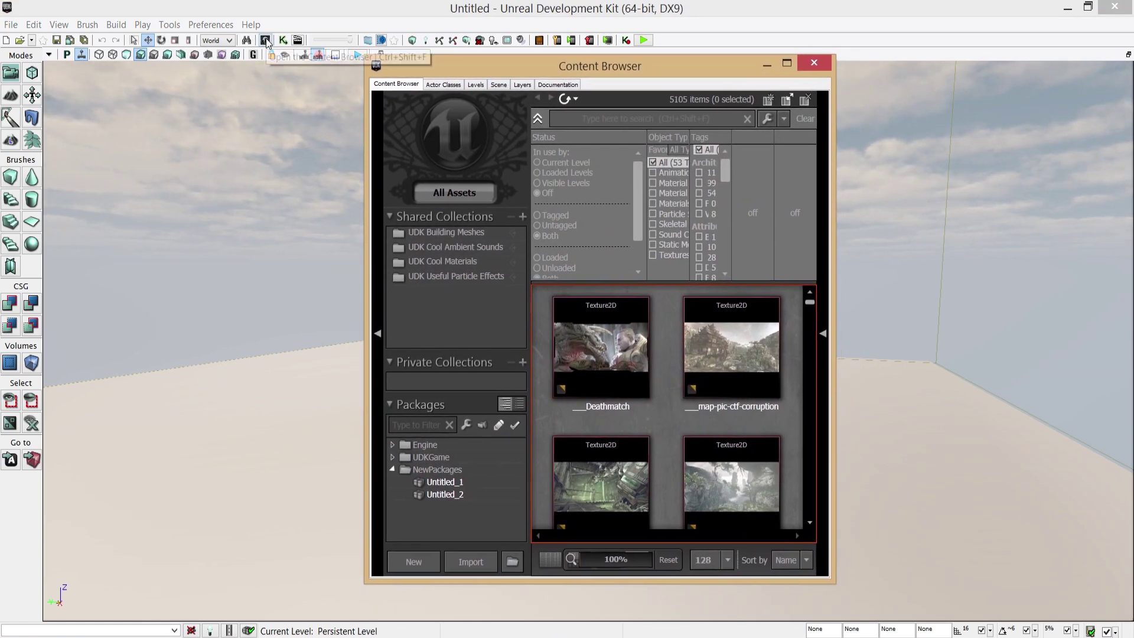
pyautogui.click(471, 562)
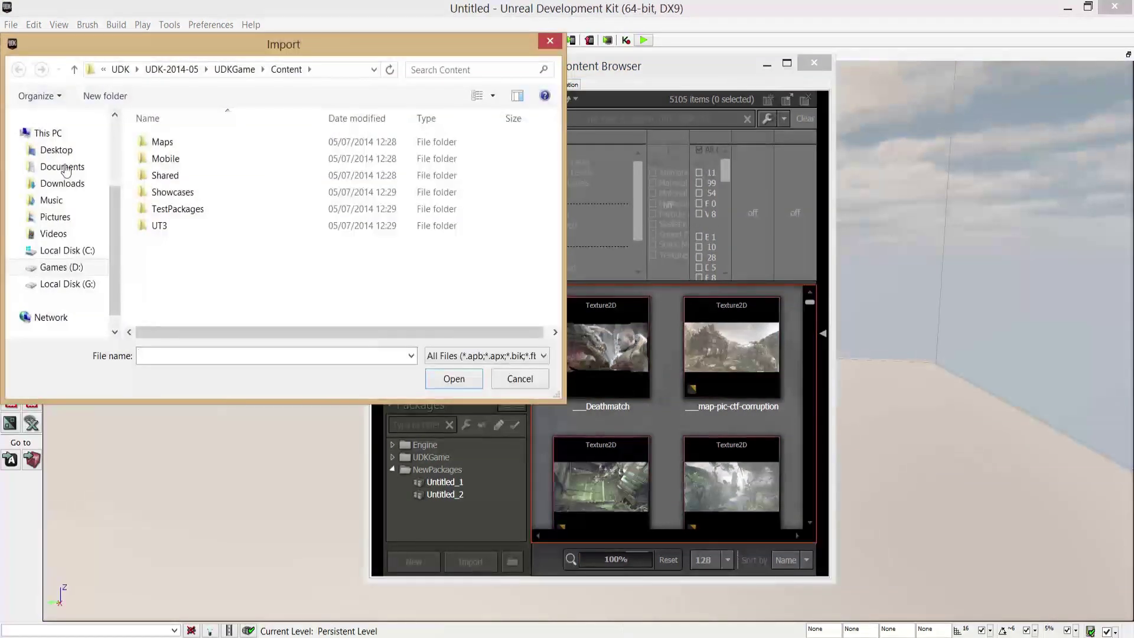
pyautogui.click(62, 167)
pyautogui.doubleClick(171, 142)
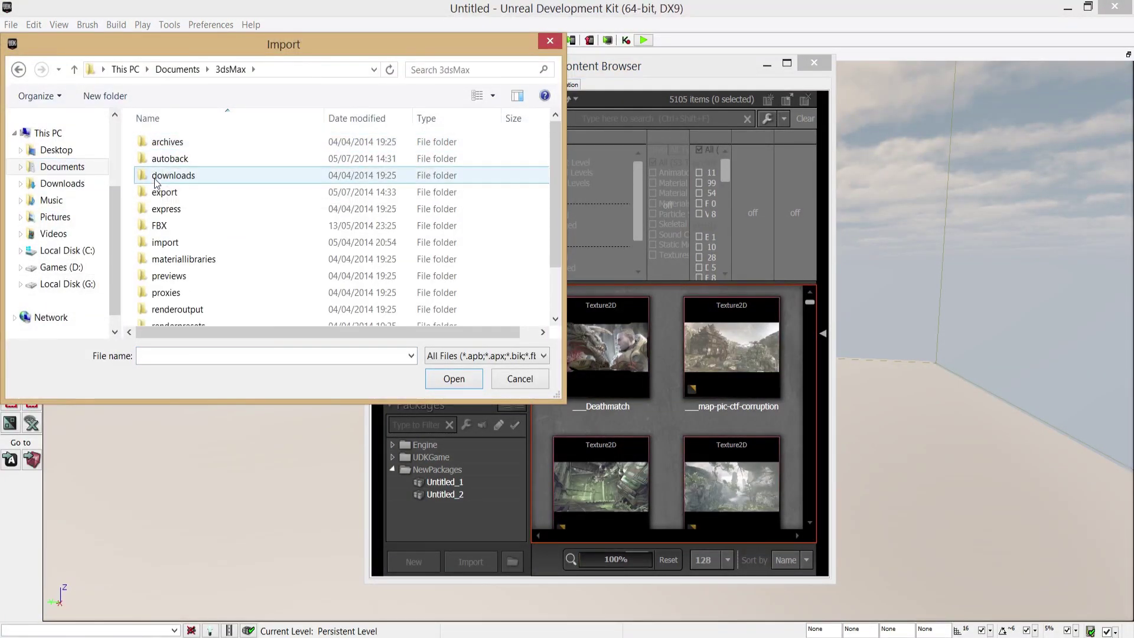
pyautogui.doubleClick(170, 193)
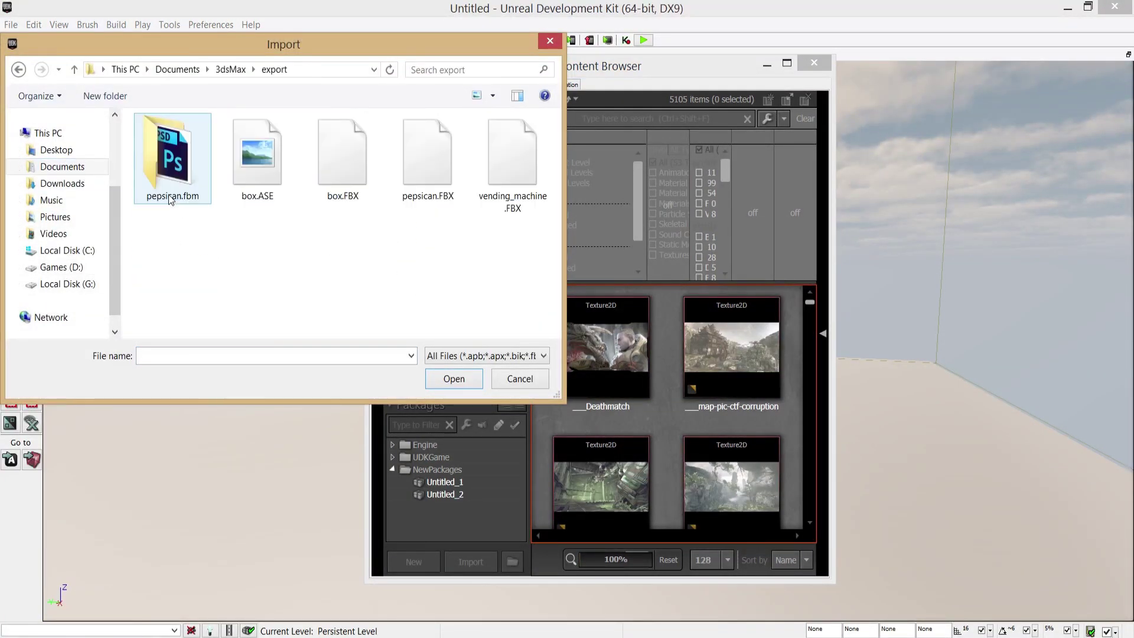
pyautogui.click(510, 164)
pyautogui.doubleClick(514, 160)
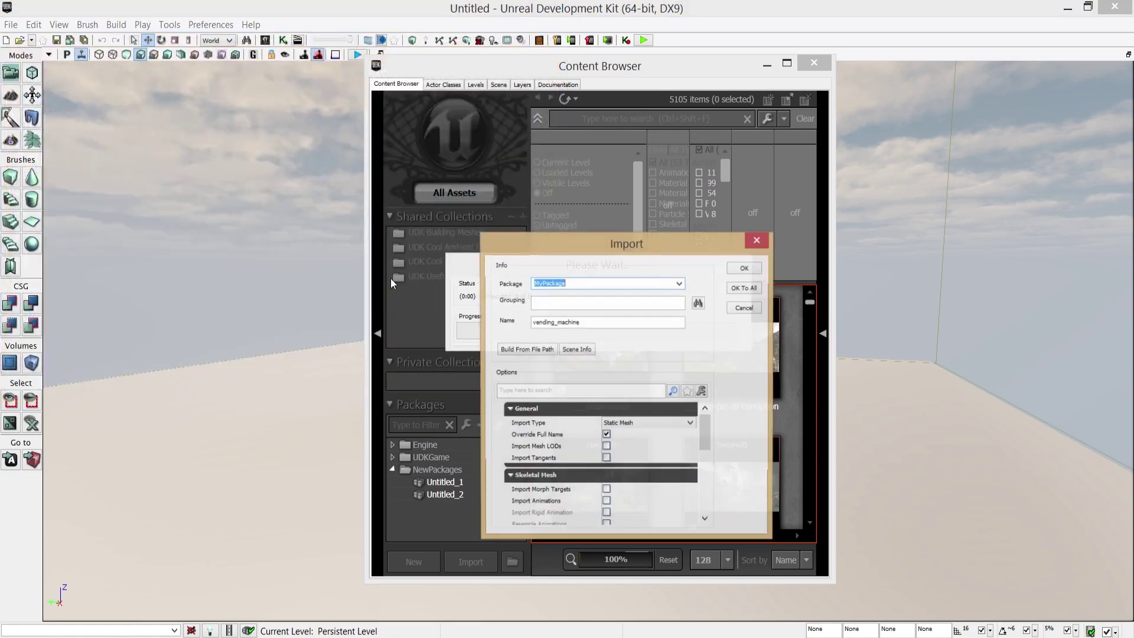
# Try to import the mesh under the name "vending machine", with a space instead of the underscore
pyautogui.doubleClick(577, 322)
pyautogui.moveTo(576, 324); pyautogui.dragTo(542, 325)
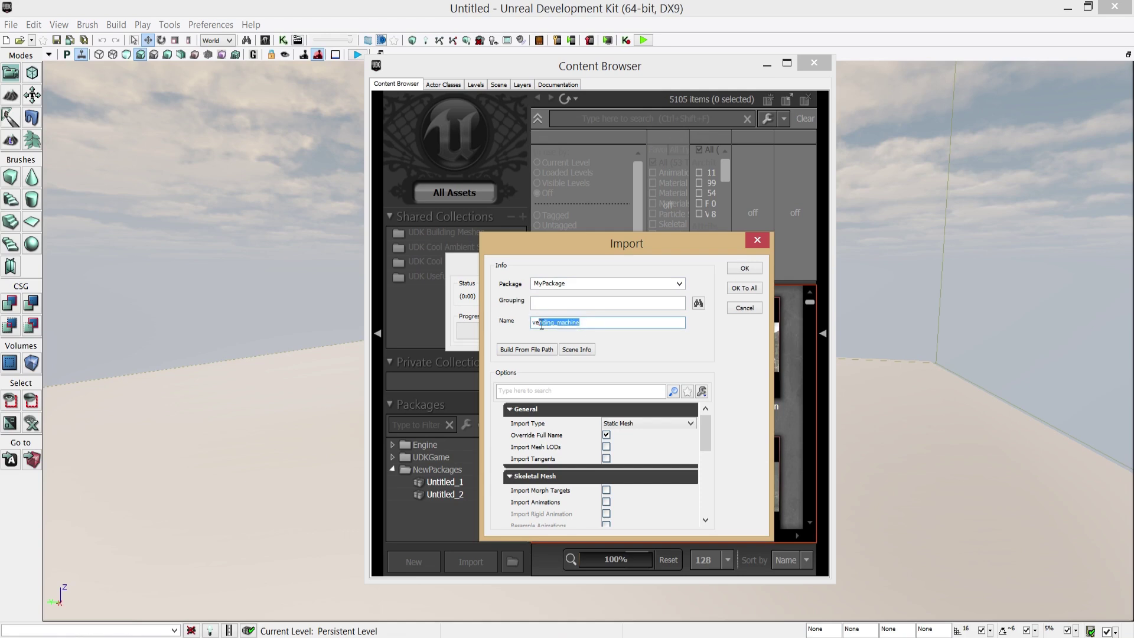
pyautogui.click(556, 324)
pyautogui.press('BackSpace')
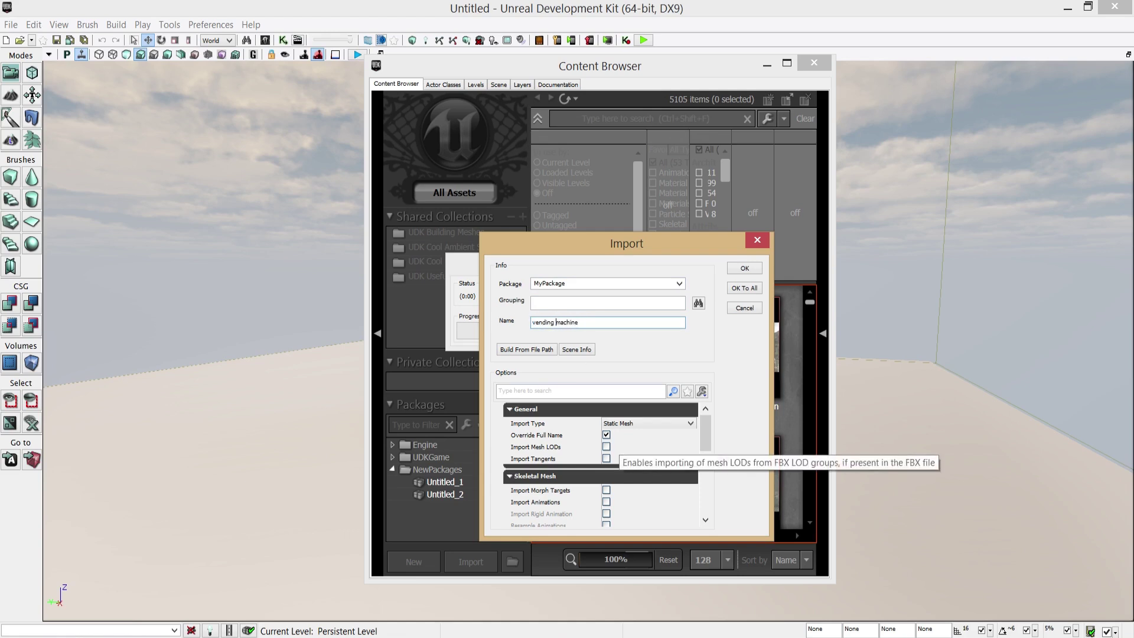
pyautogui.click(745, 269)
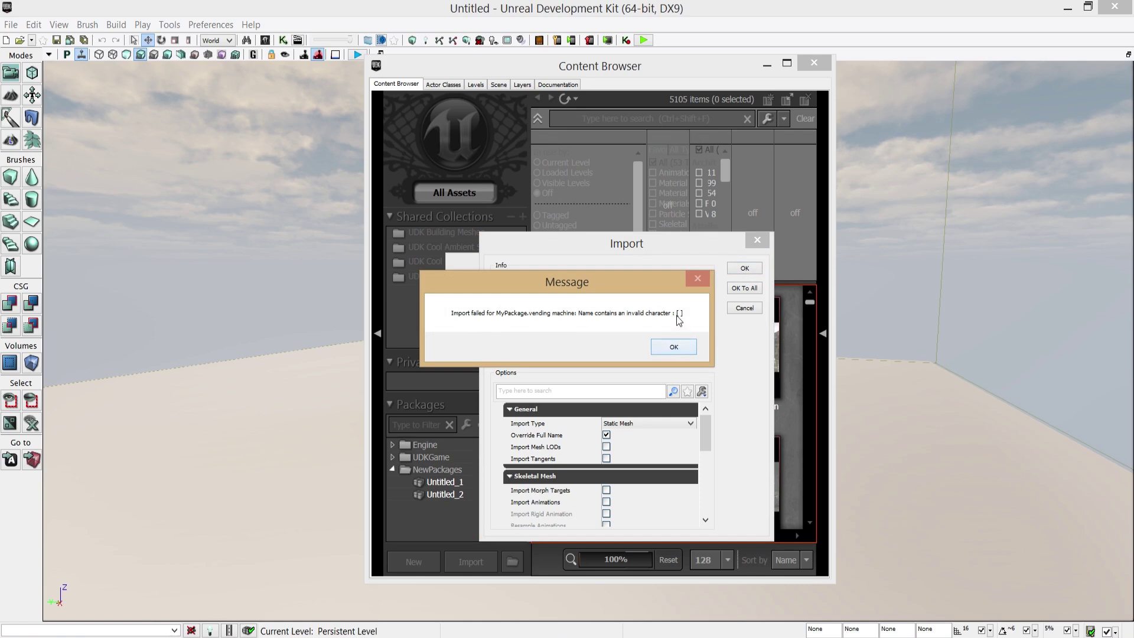
pyautogui.click(675, 348)
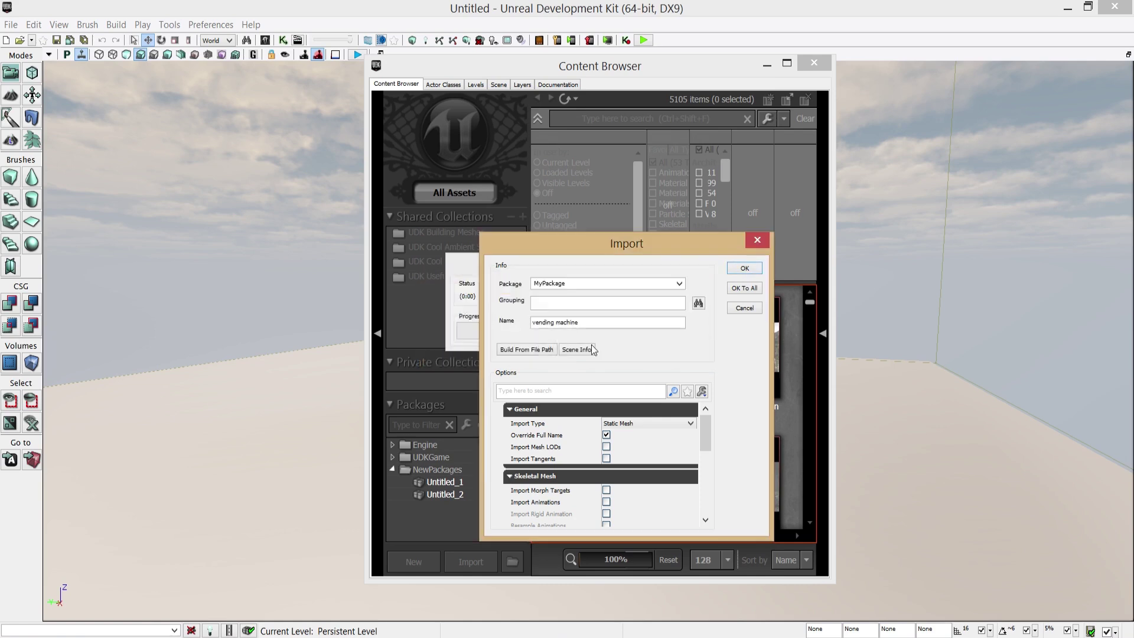
# Name the imported mesh vending_machine and set its package to JaysMap, leaving the grouping empty
pyautogui.click(555, 323)
pyautogui.click(586, 284)
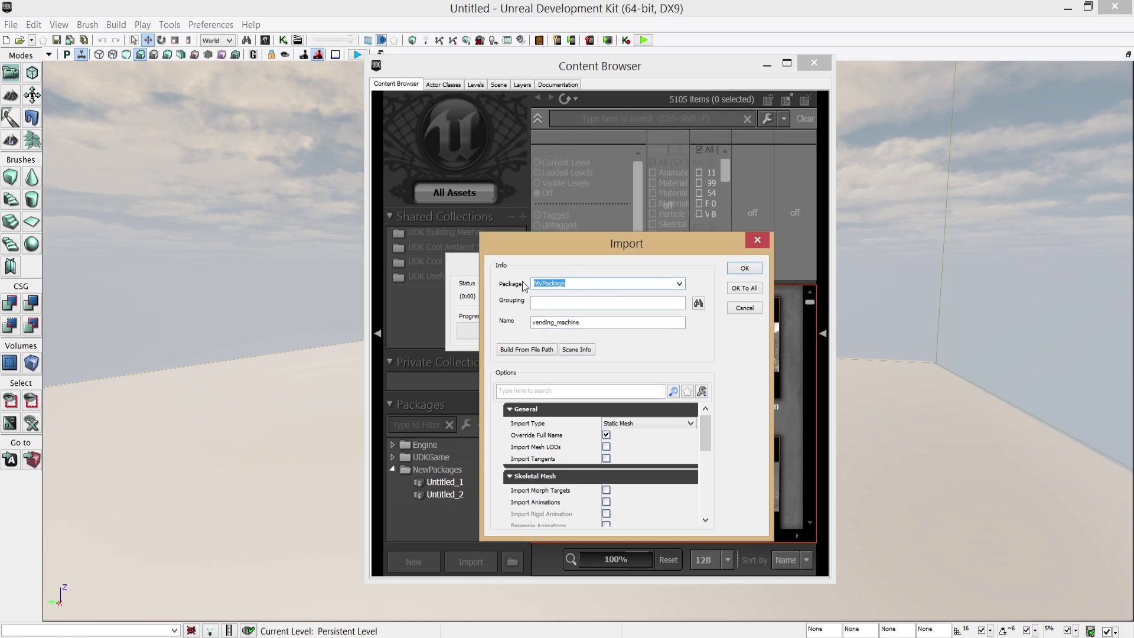
pyautogui.write('JaysMap')
pyautogui.click(565, 303)
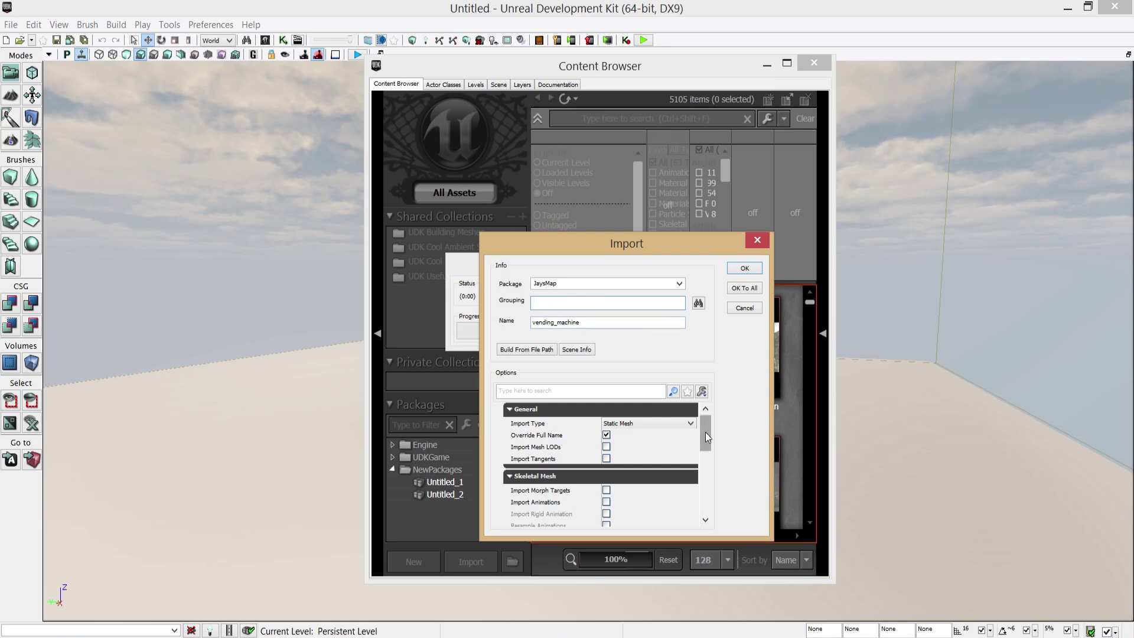
# Review the import options through to the materials section and enable Combine Meshes for the static mesh
pyautogui.moveTo(707, 434); pyautogui.dragTo(706, 466)
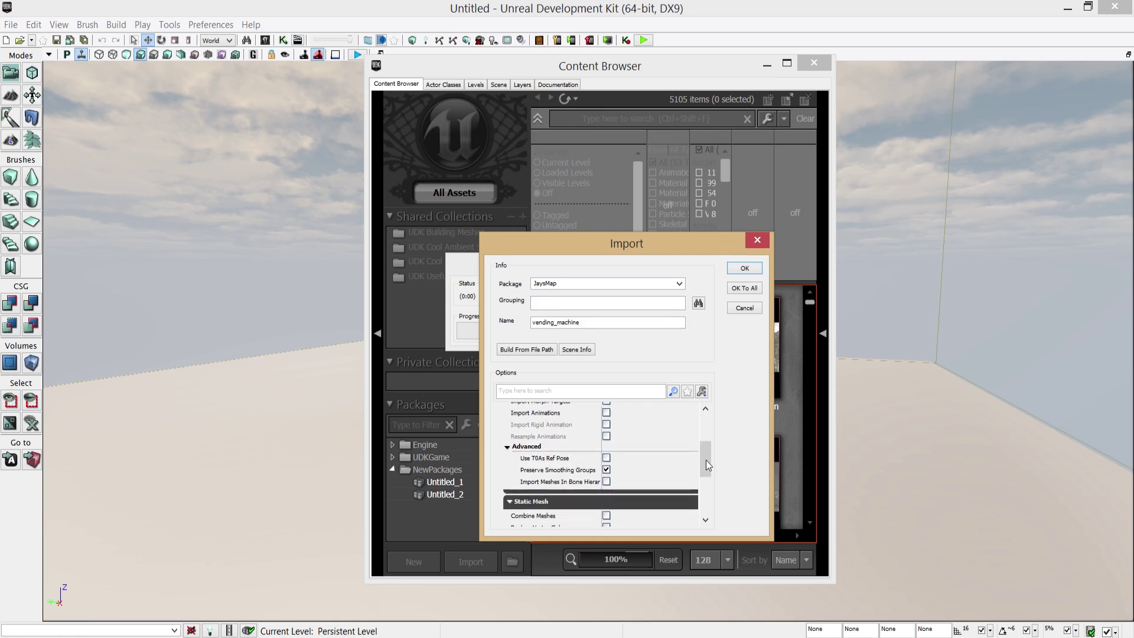
pyautogui.click(528, 447)
pyautogui.scroll(-2, 572, 504)
pyautogui.click(529, 476)
pyautogui.scroll(-2, 576, 489)
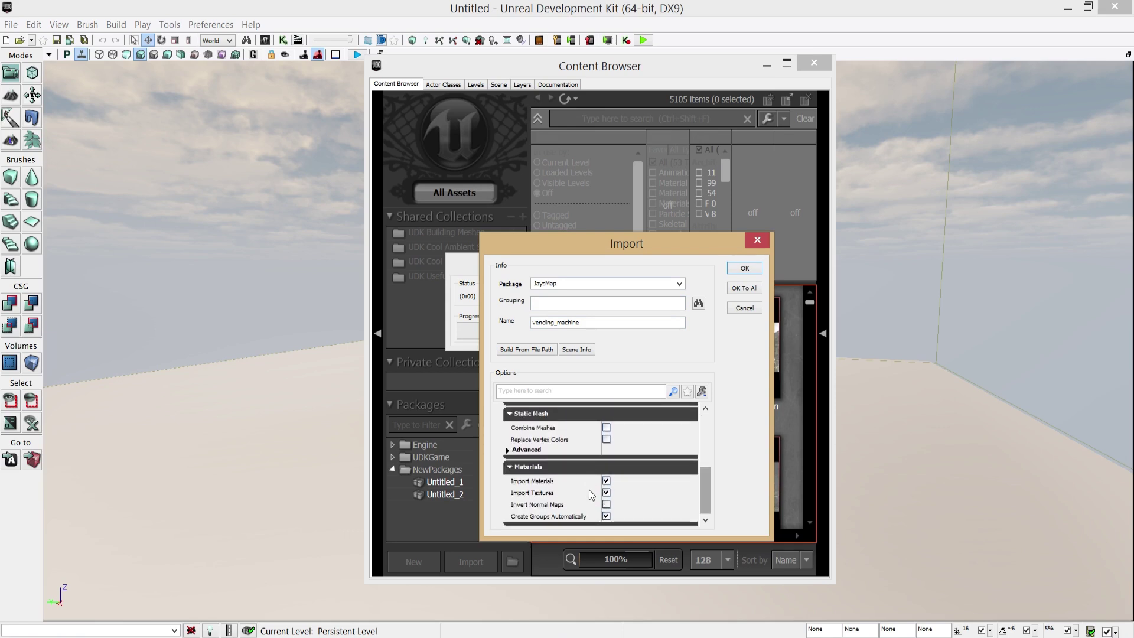
pyautogui.scroll(6, 614, 488)
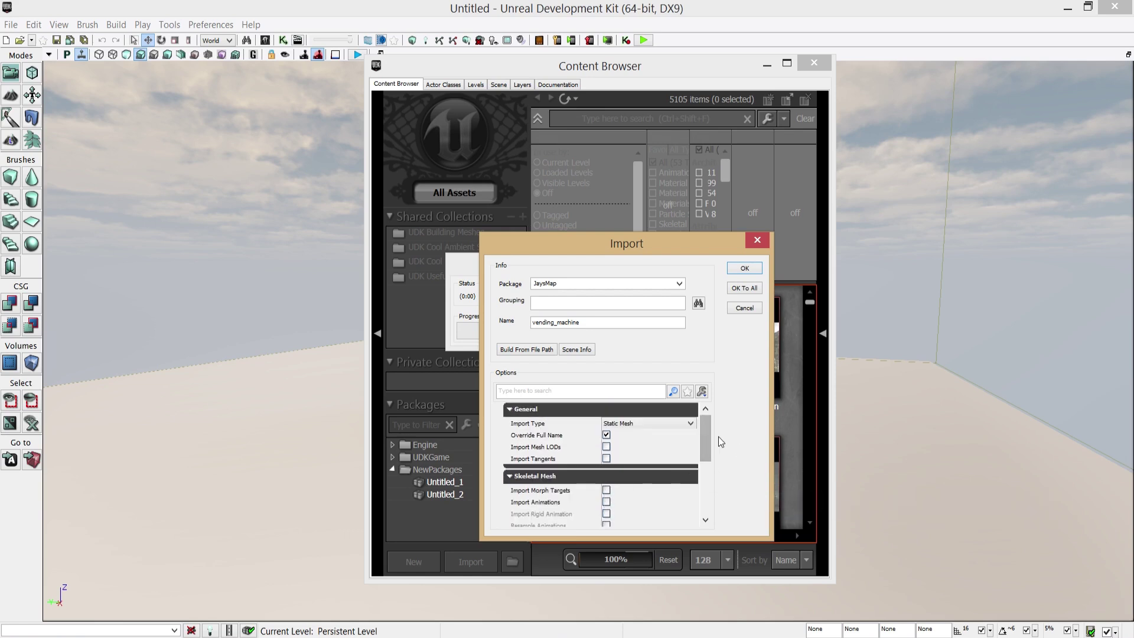
pyautogui.moveTo(707, 434); pyautogui.dragTo(709, 503)
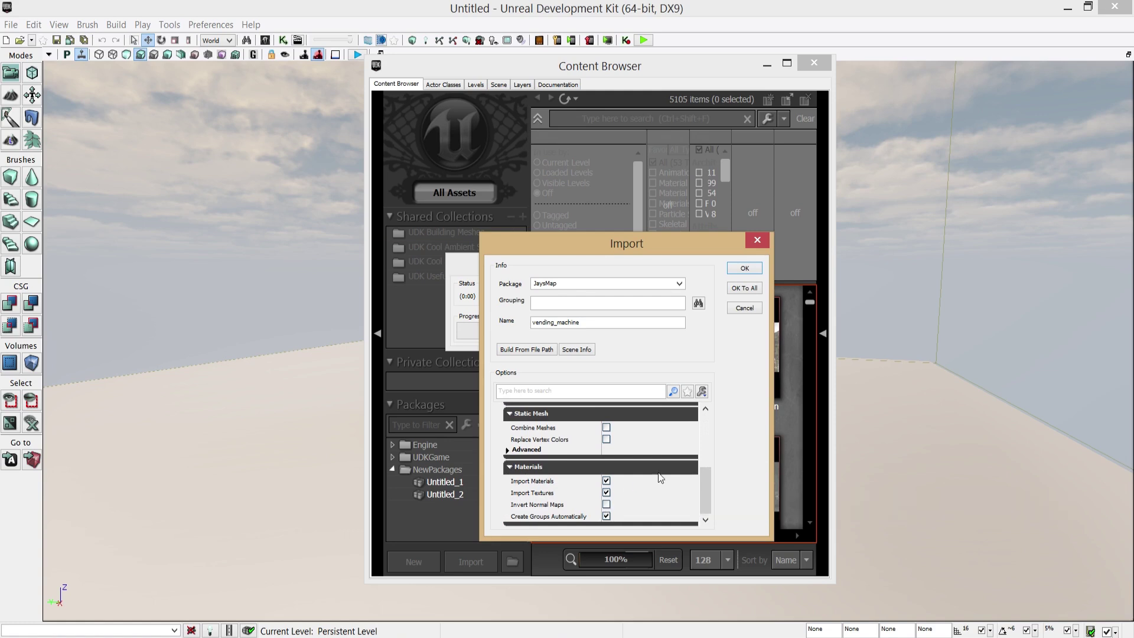
pyautogui.moveTo(707, 495); pyautogui.dragTo(710, 467)
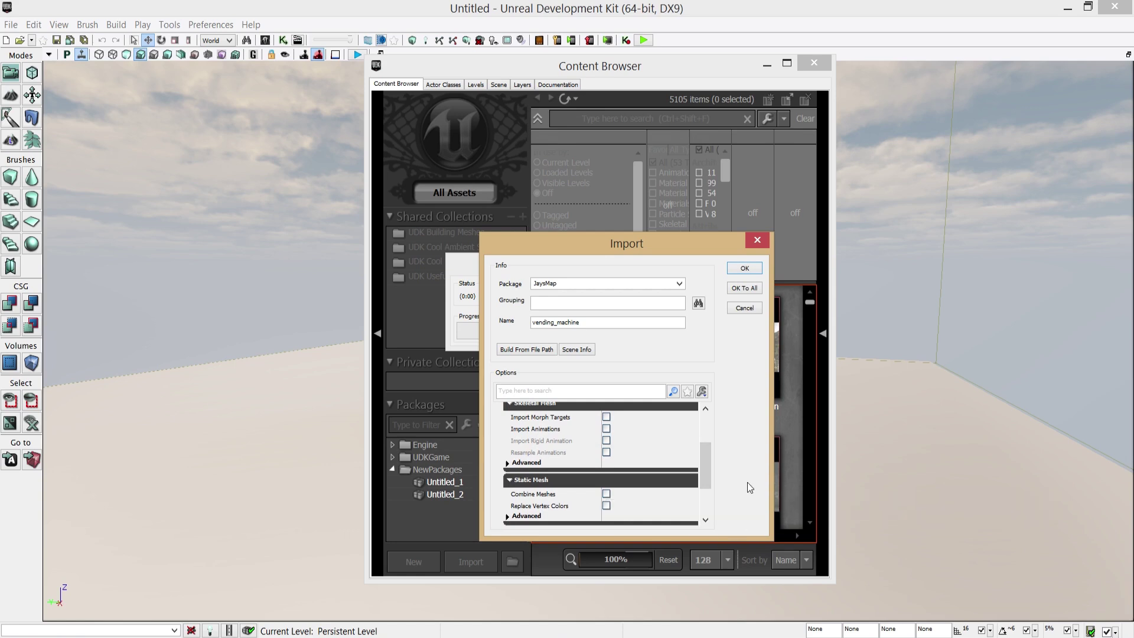
pyautogui.click(607, 494)
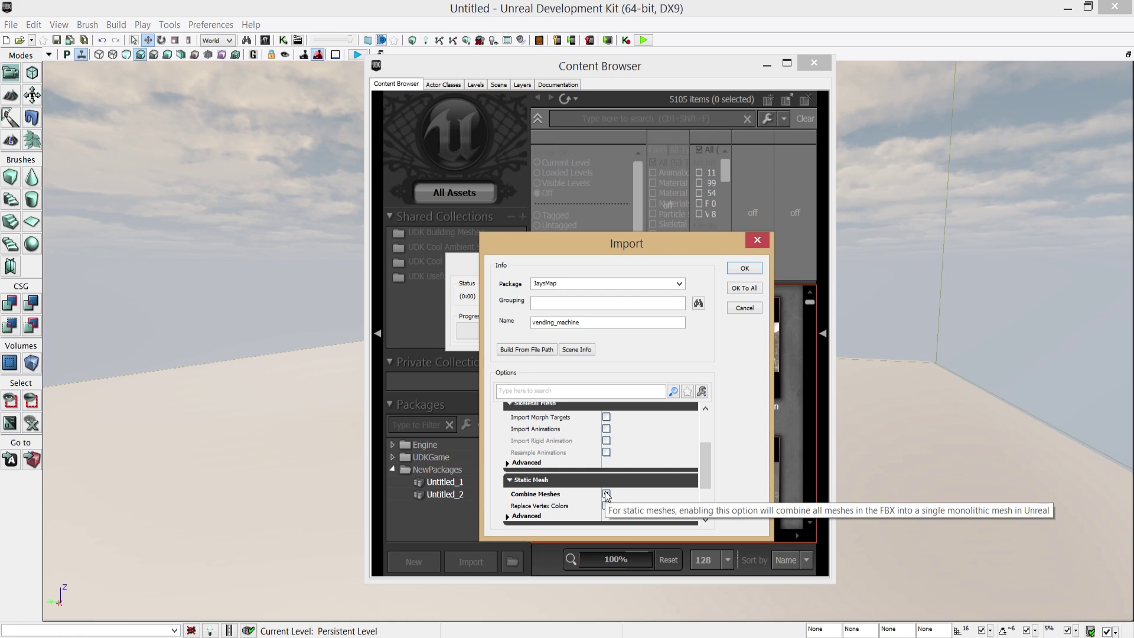
# Run the import of the vending machine mesh for all files, accepting the FBX version mismatch
pyautogui.moveTo(707, 467); pyautogui.dragTo(718, 442)
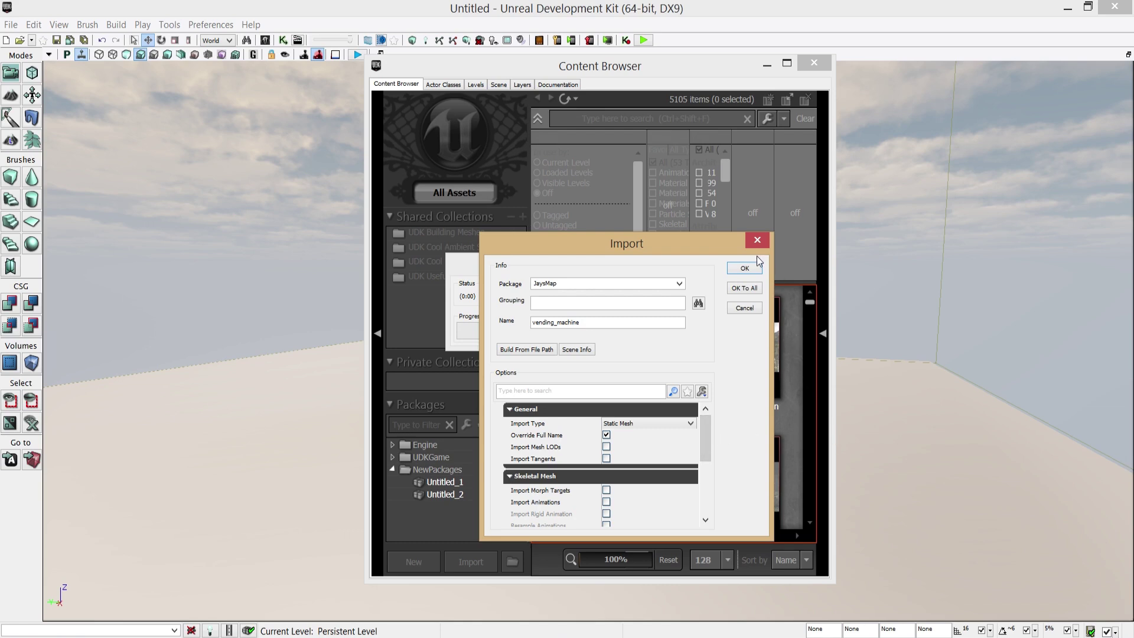
pyautogui.click(744, 268)
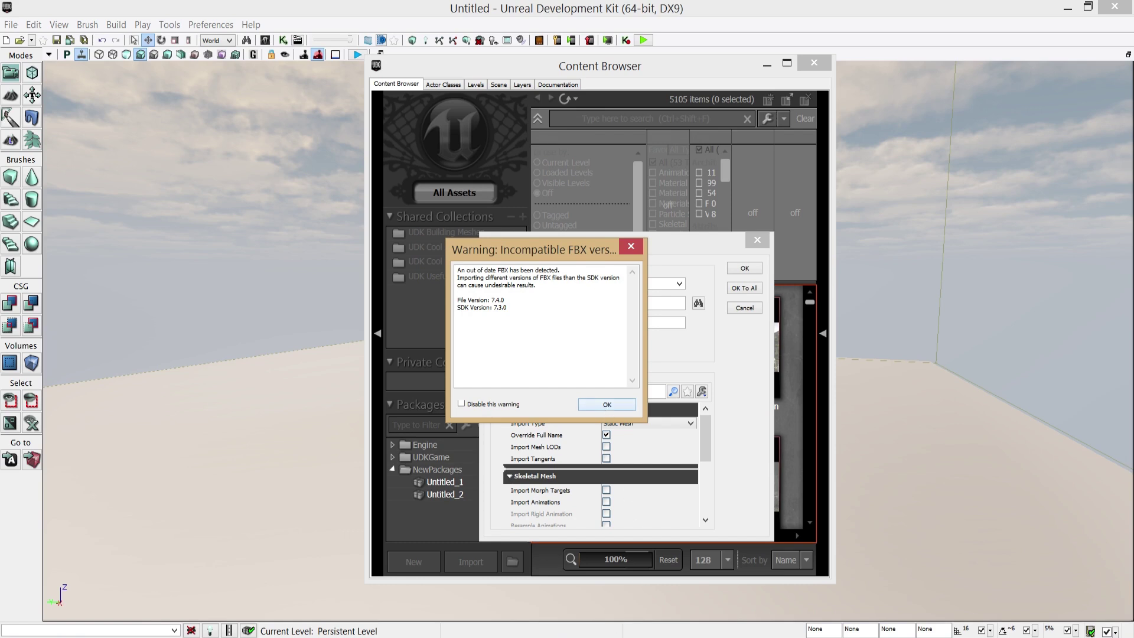
pyautogui.click(607, 406)
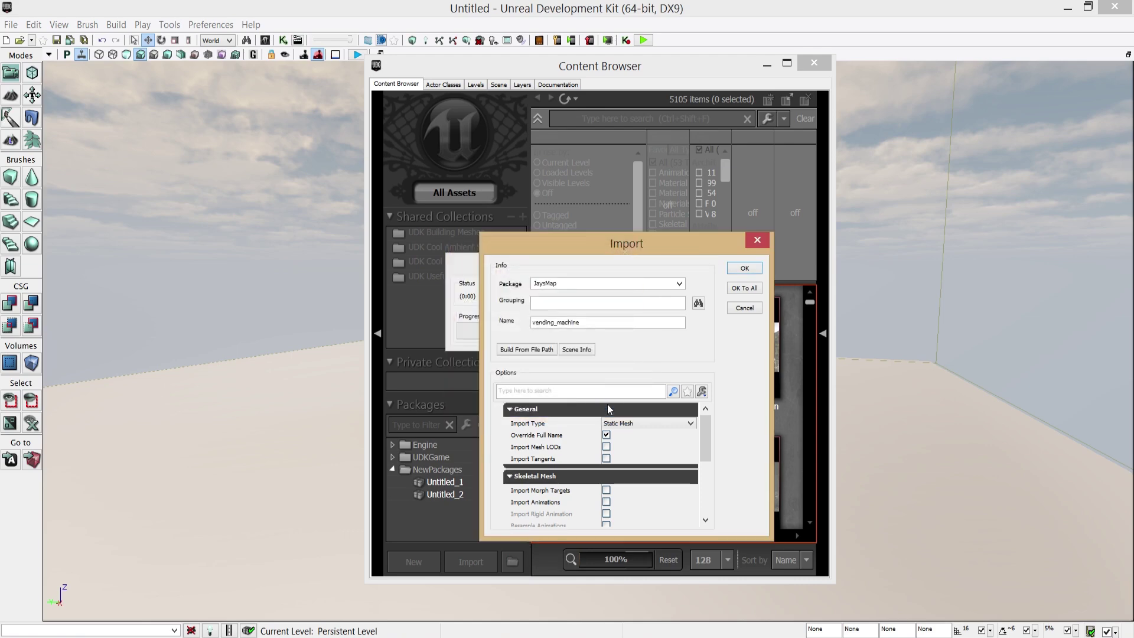
pyautogui.click(743, 287)
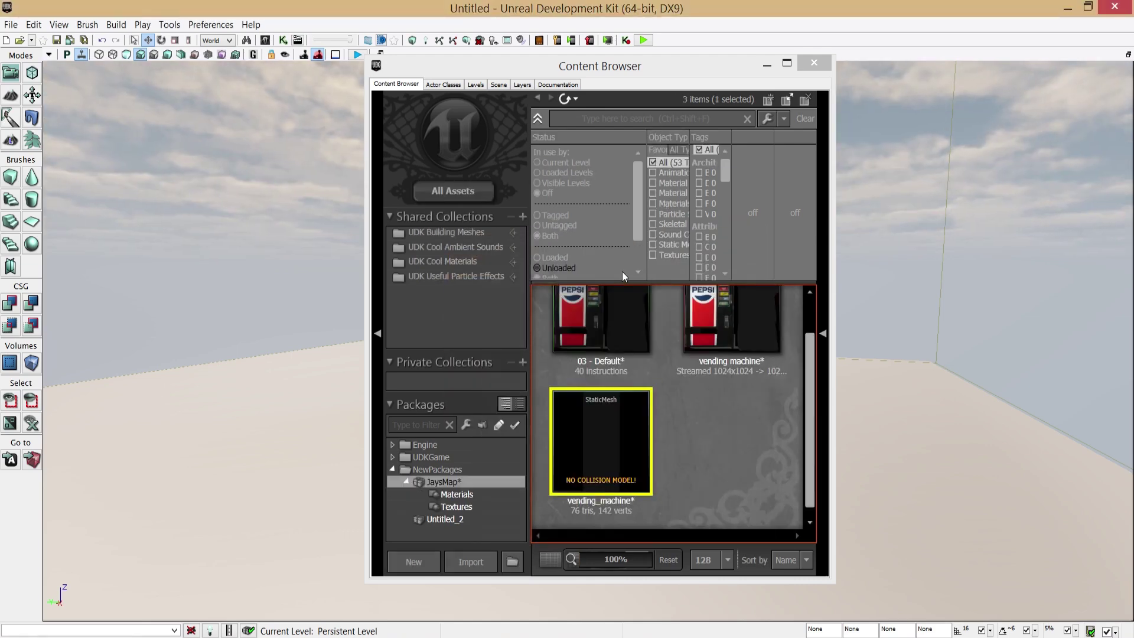
# Place the imported vending_machine static mesh from the JaysMap package in the level, with the Content Browser moved clear of it
pyautogui.click(767, 413)
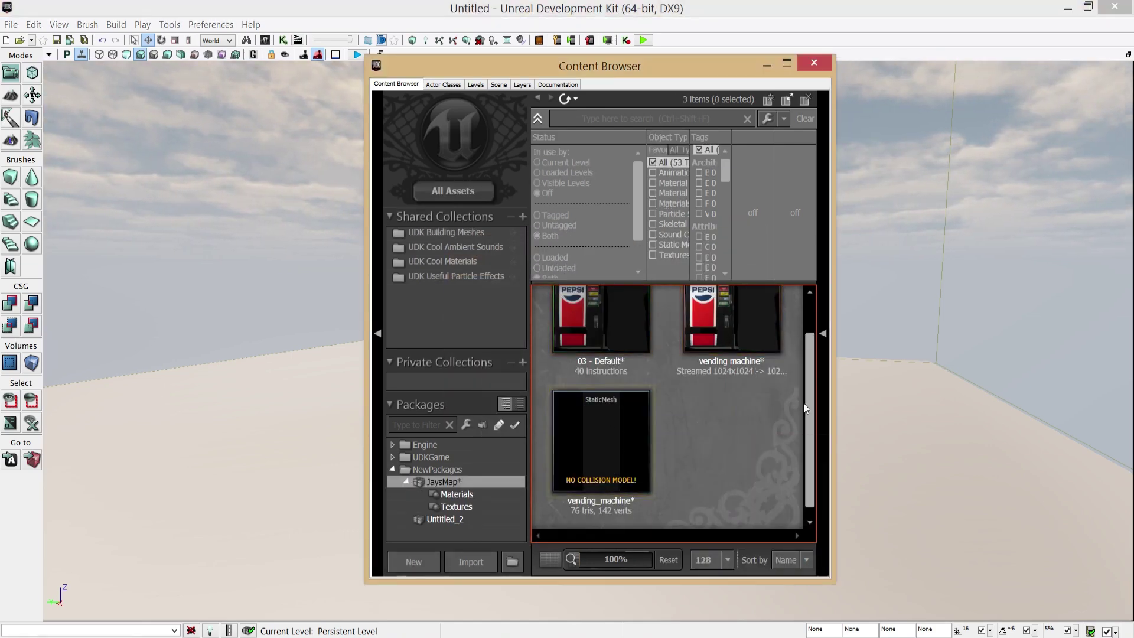
pyautogui.scroll(2, 810, 395)
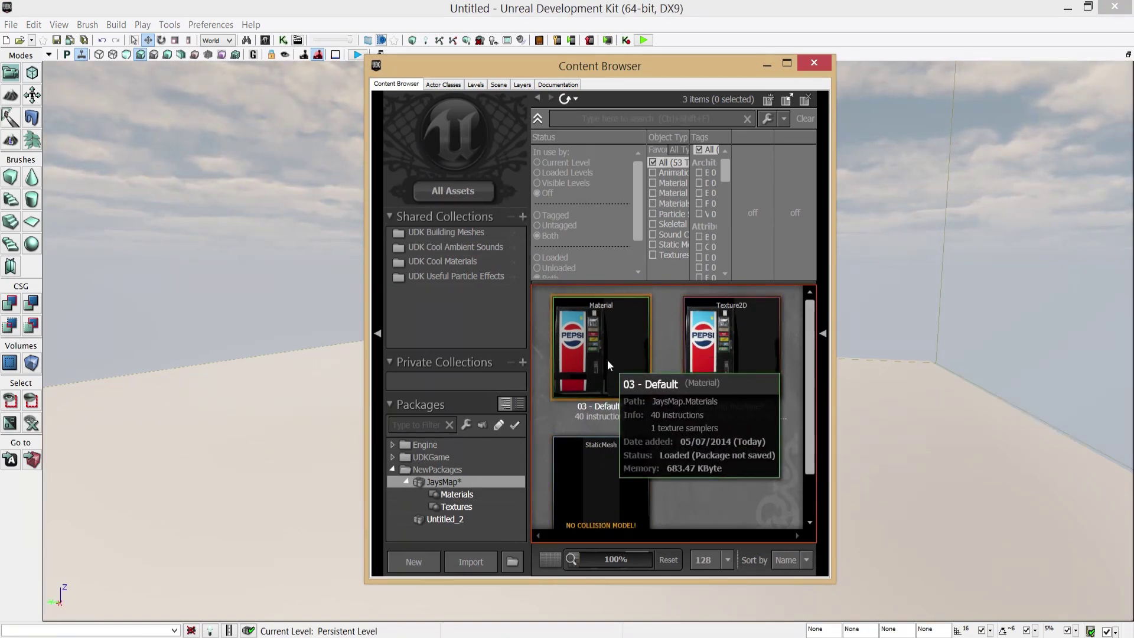
pyautogui.click(707, 349)
pyautogui.scroll(-2, 611, 481)
pyautogui.click(597, 461)
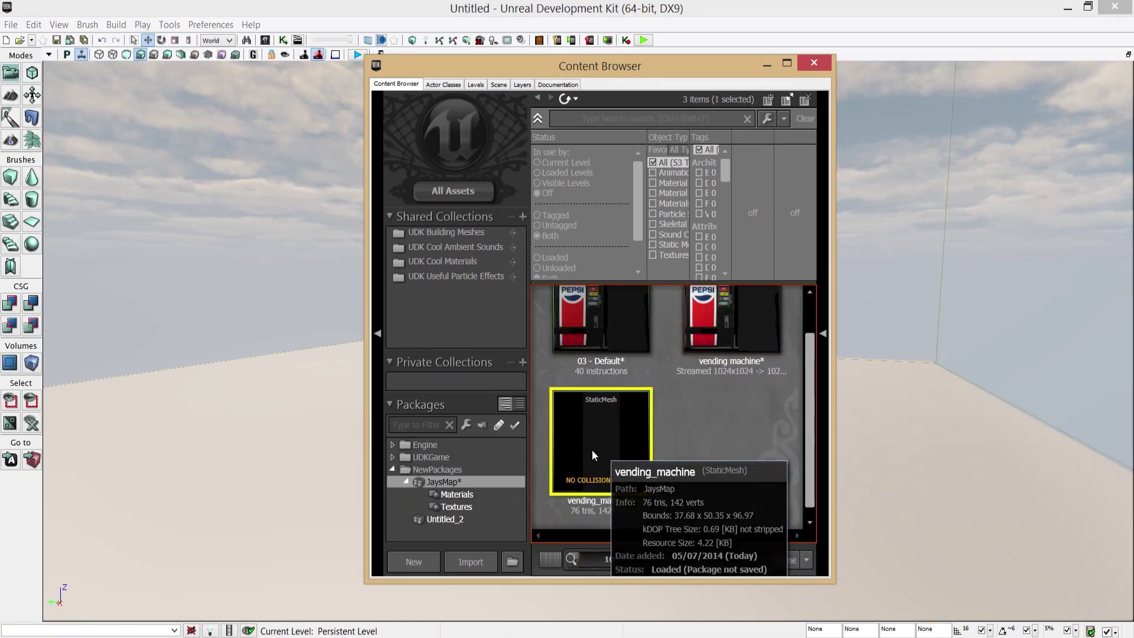
pyautogui.moveTo(560, 73); pyautogui.dragTo(735, 73)
pyautogui.moveTo(779, 437); pyautogui.dragTo(303, 570)
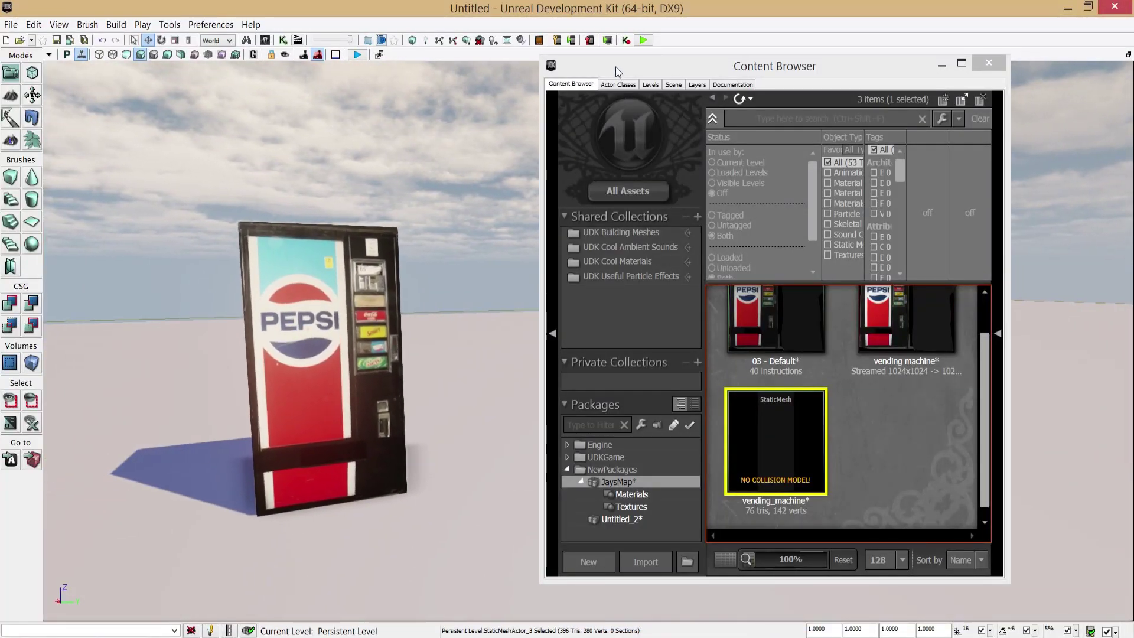
pyautogui.moveTo(615, 67); pyautogui.dragTo(743, 69)
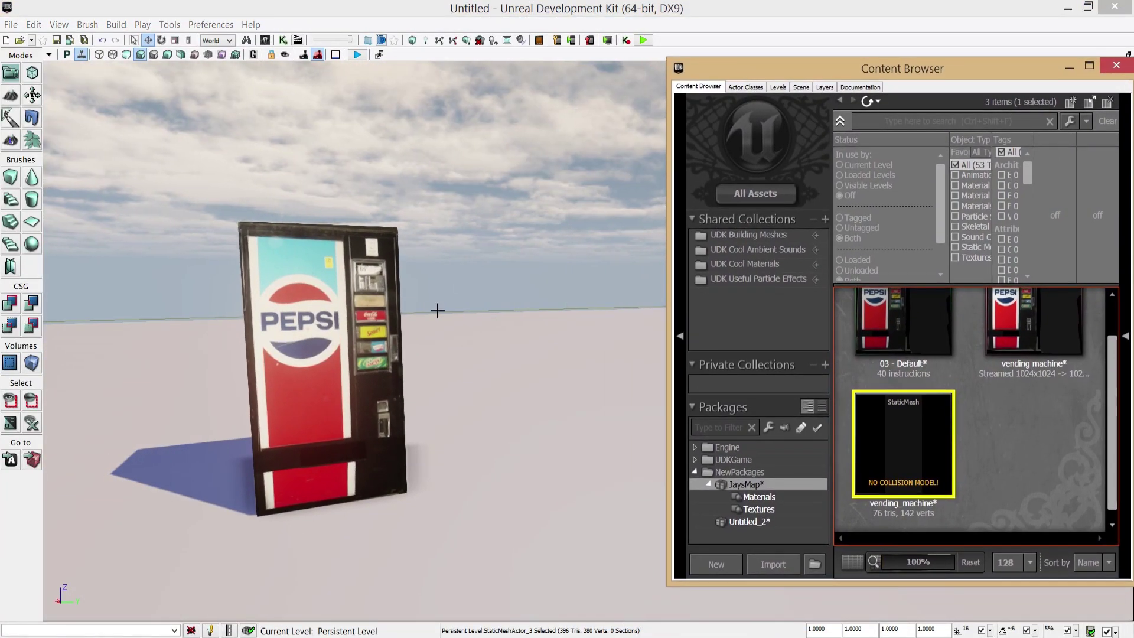
pyautogui.moveTo(448, 388); pyautogui.dragTo(382, 359)
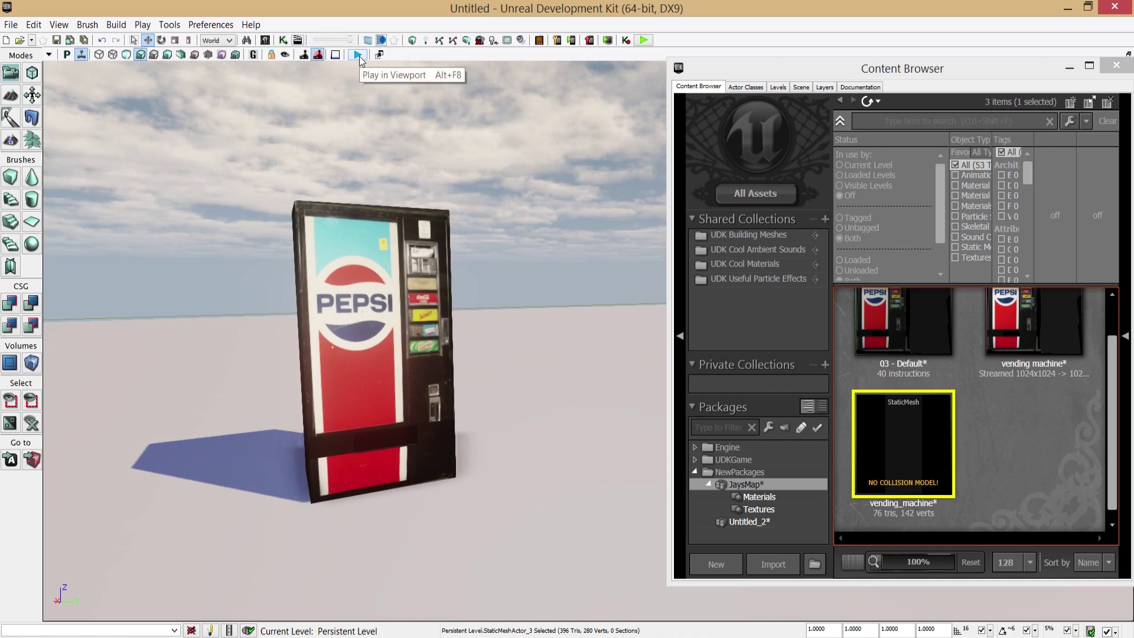
# Play the level in a preview window, walk around the vending machine to judge its scale, and end the preview
pyautogui.click(645, 40)
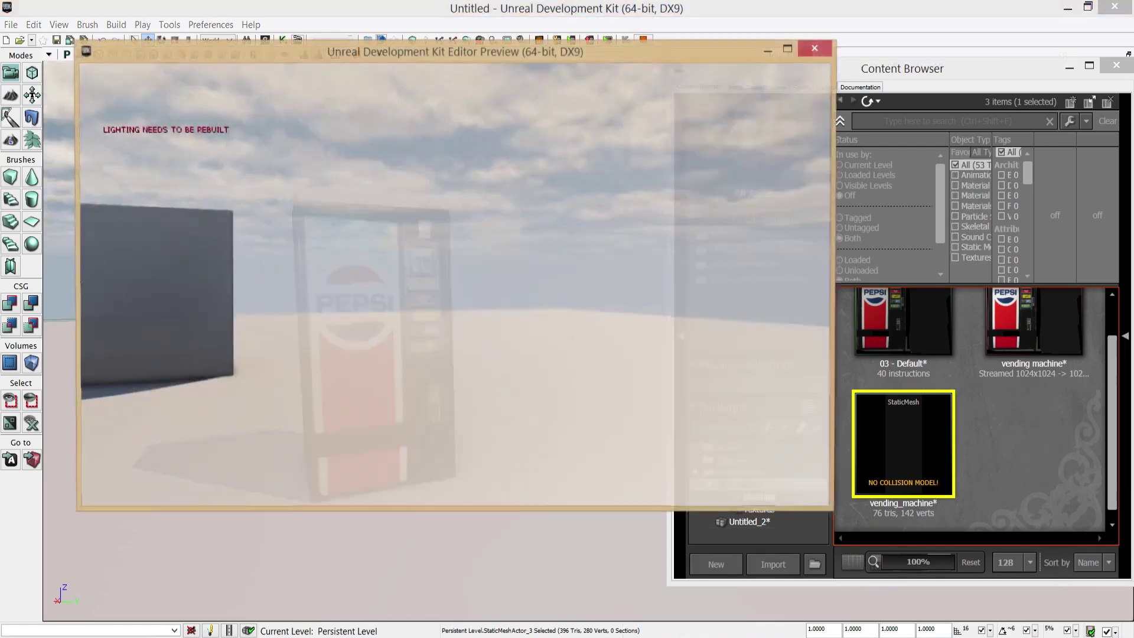
pyautogui.press('w')
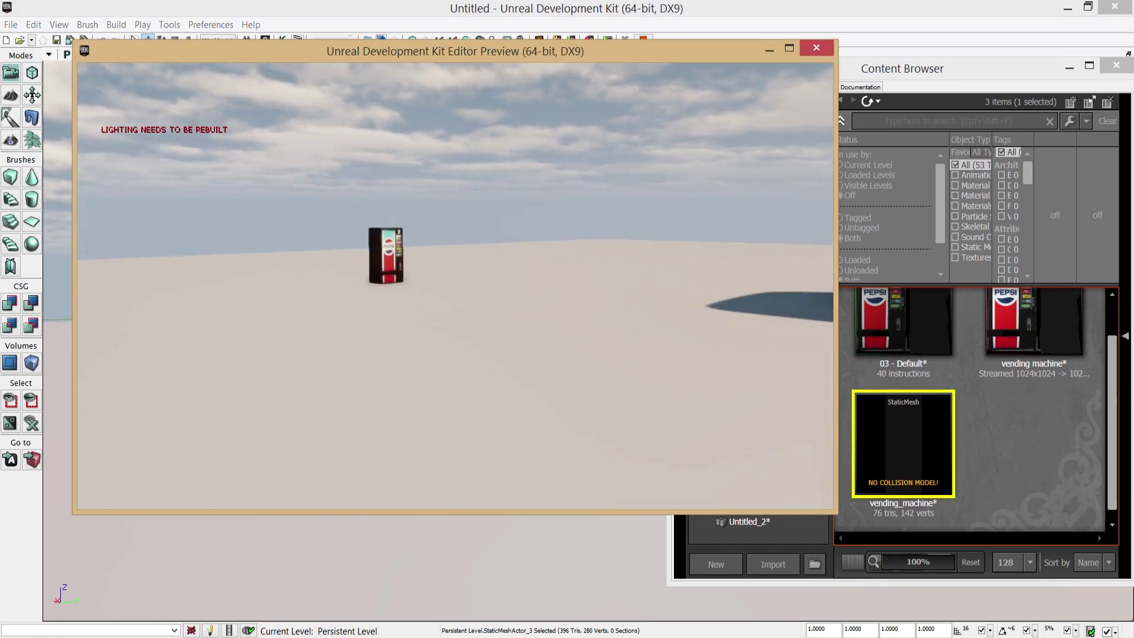
pyautogui.press('w')
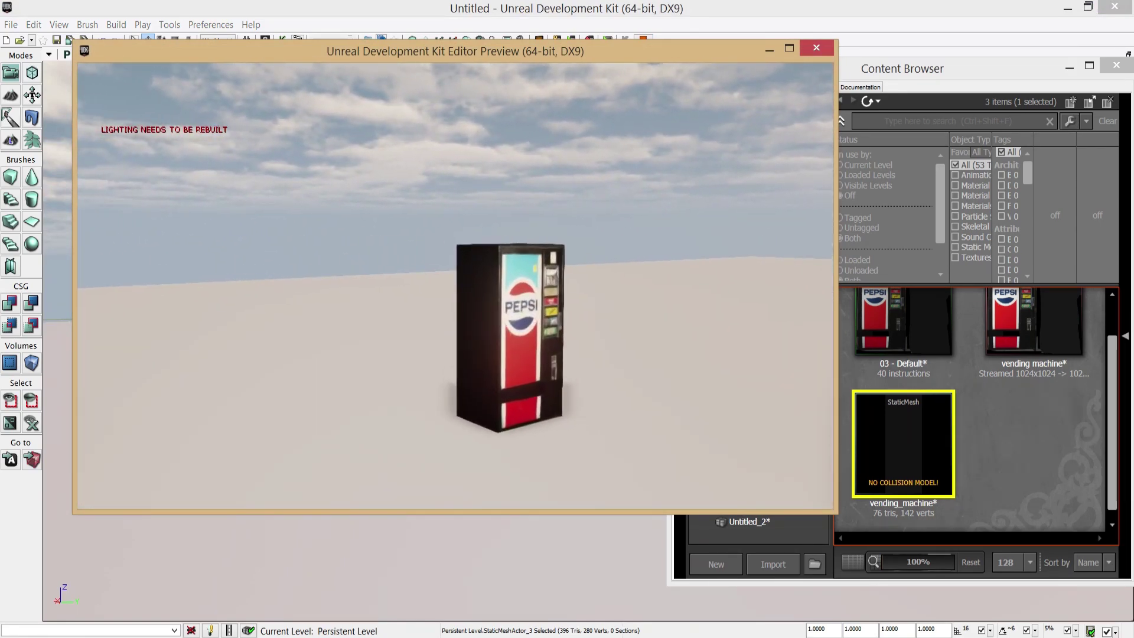
pyautogui.press('s')
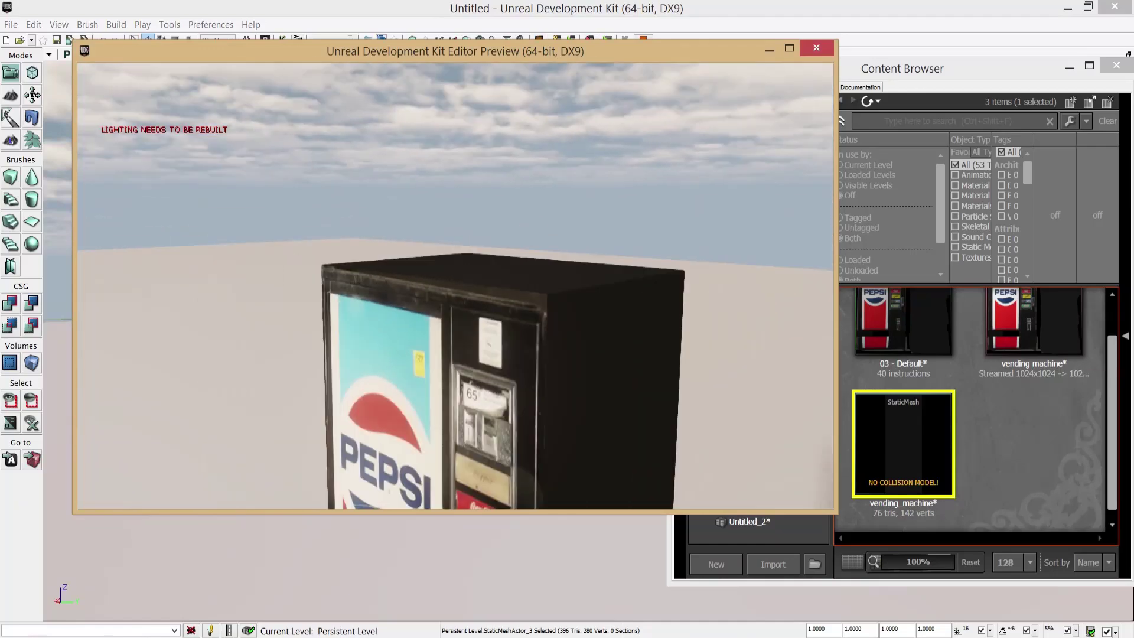
pyautogui.press('s')
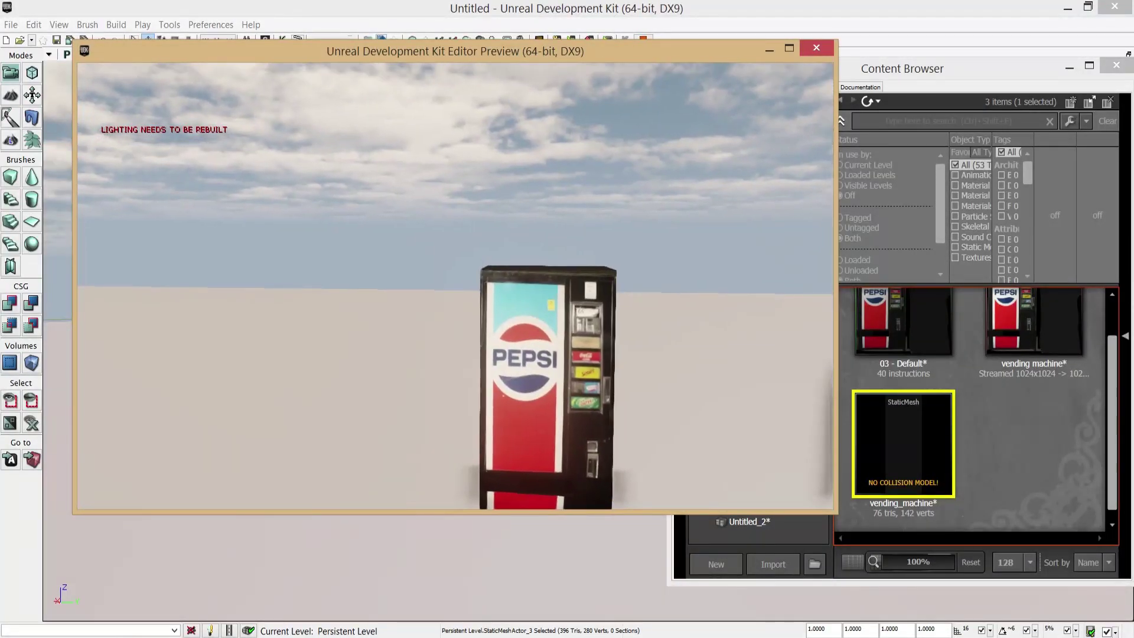
pyautogui.press('w')
pyautogui.press('Escape')
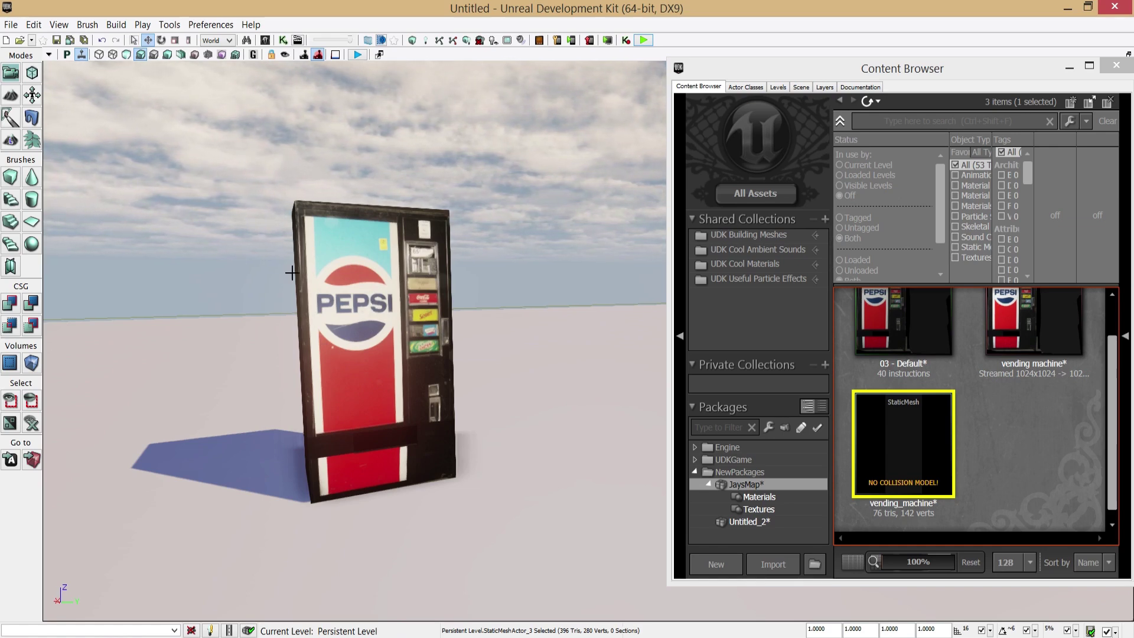
# Set both the Default Game Type and the Game Type For PIE to UTDeathmatch in the World Properties
pyautogui.click(59, 24)
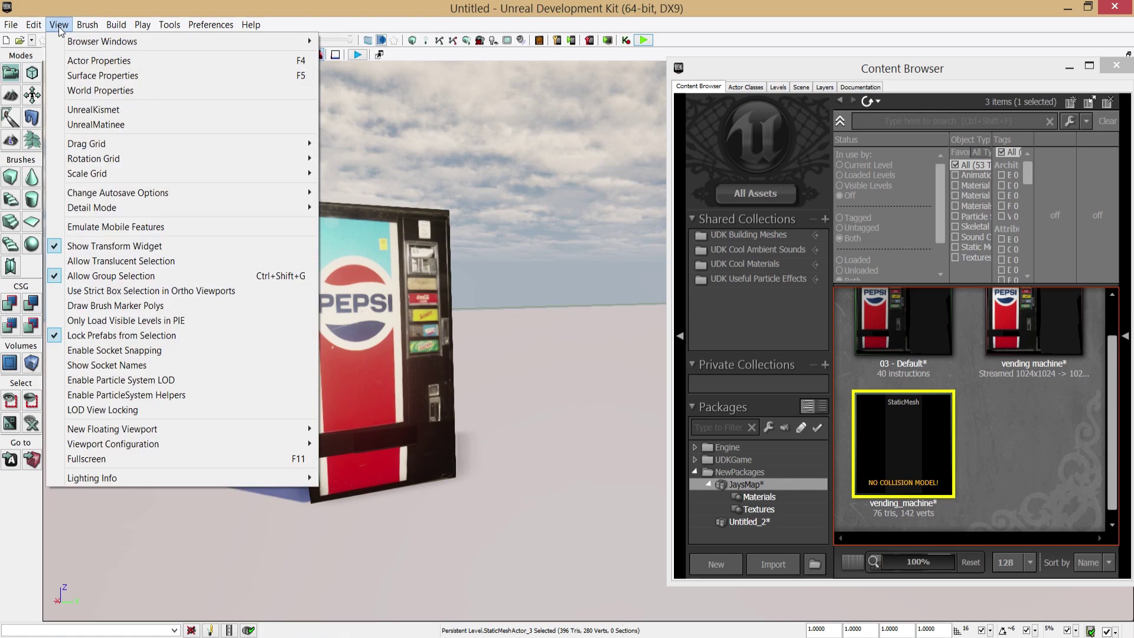
pyautogui.click(128, 92)
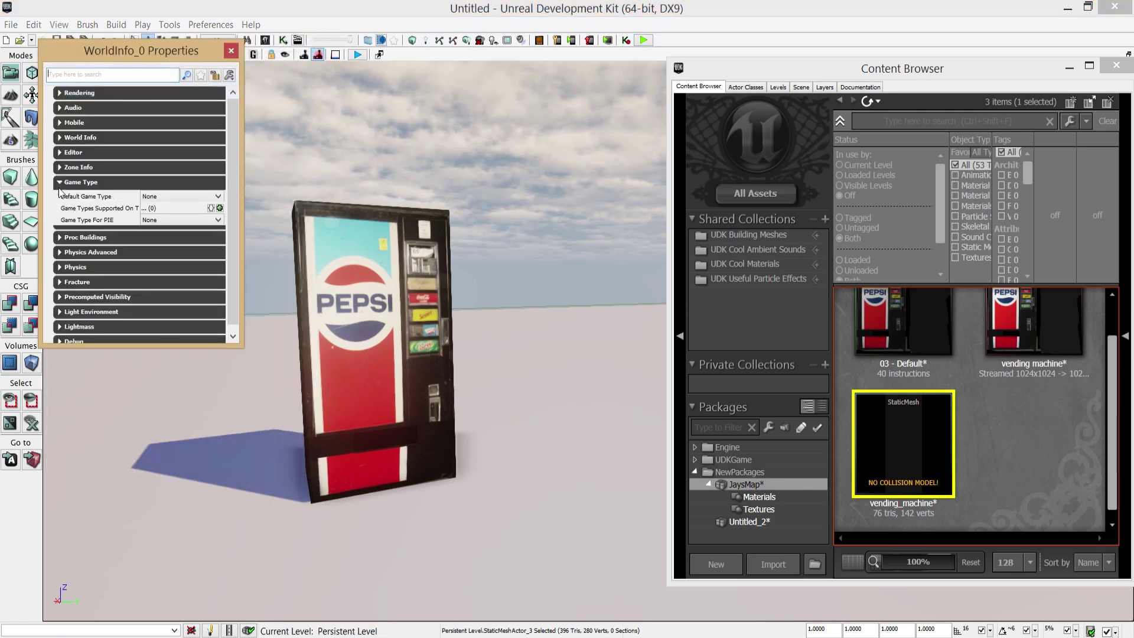
pyautogui.click(182, 197)
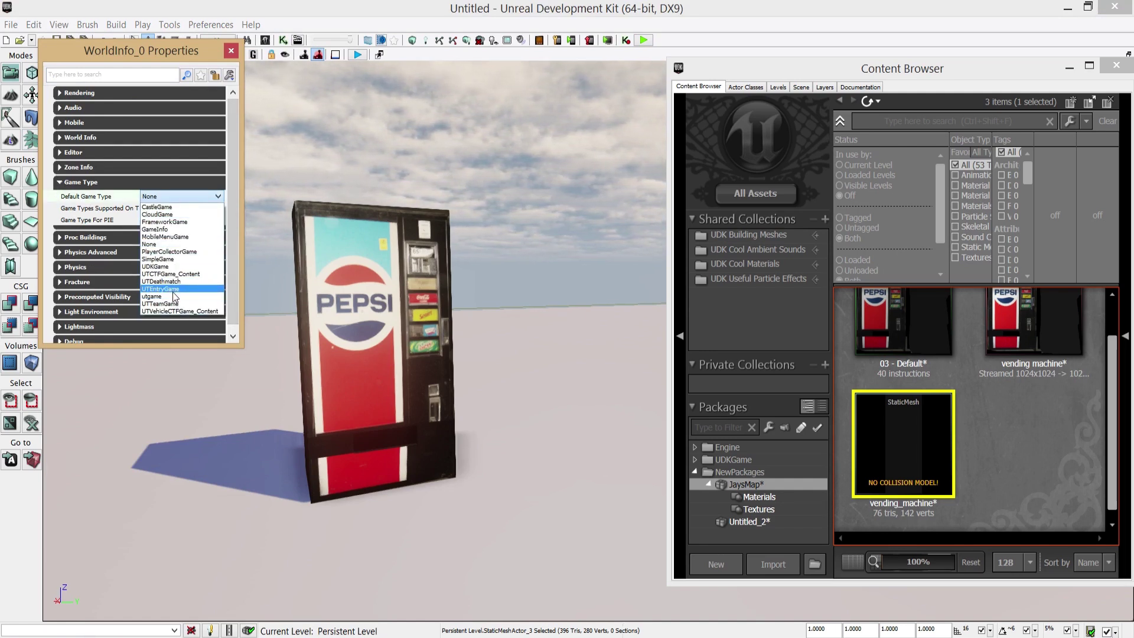
pyautogui.click(171, 281)
pyautogui.click(177, 220)
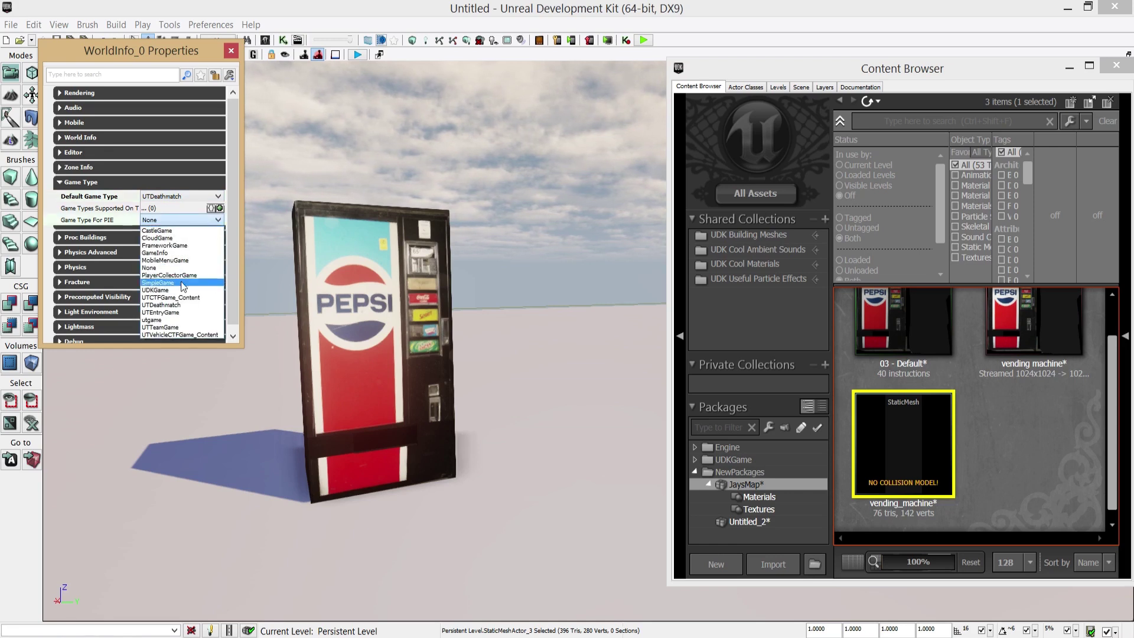
pyautogui.click(183, 305)
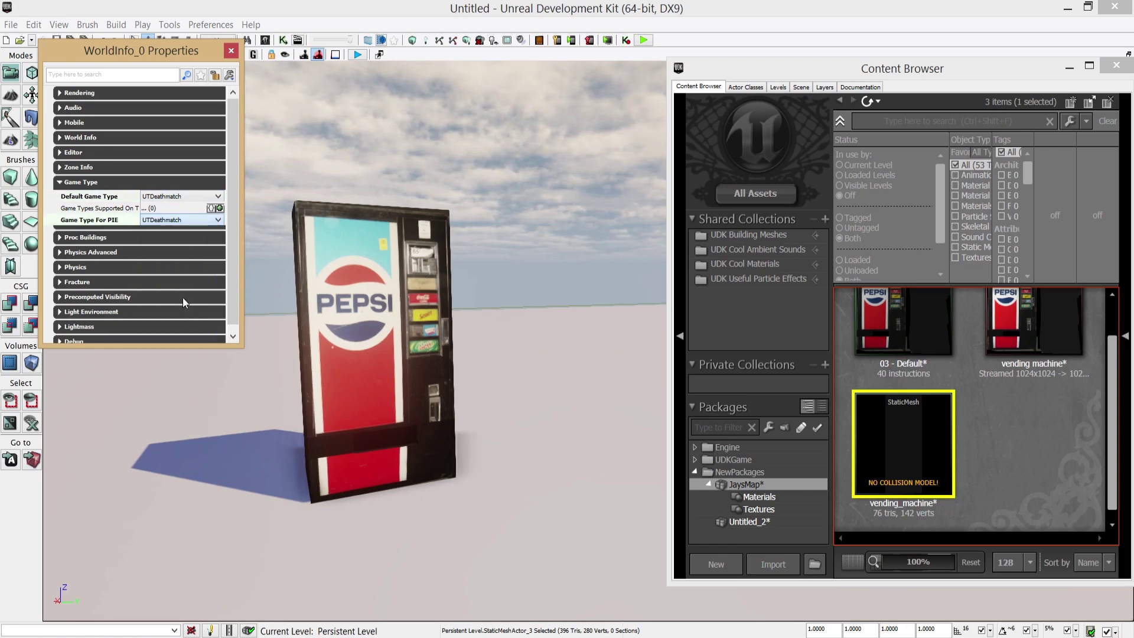
pyautogui.click(231, 51)
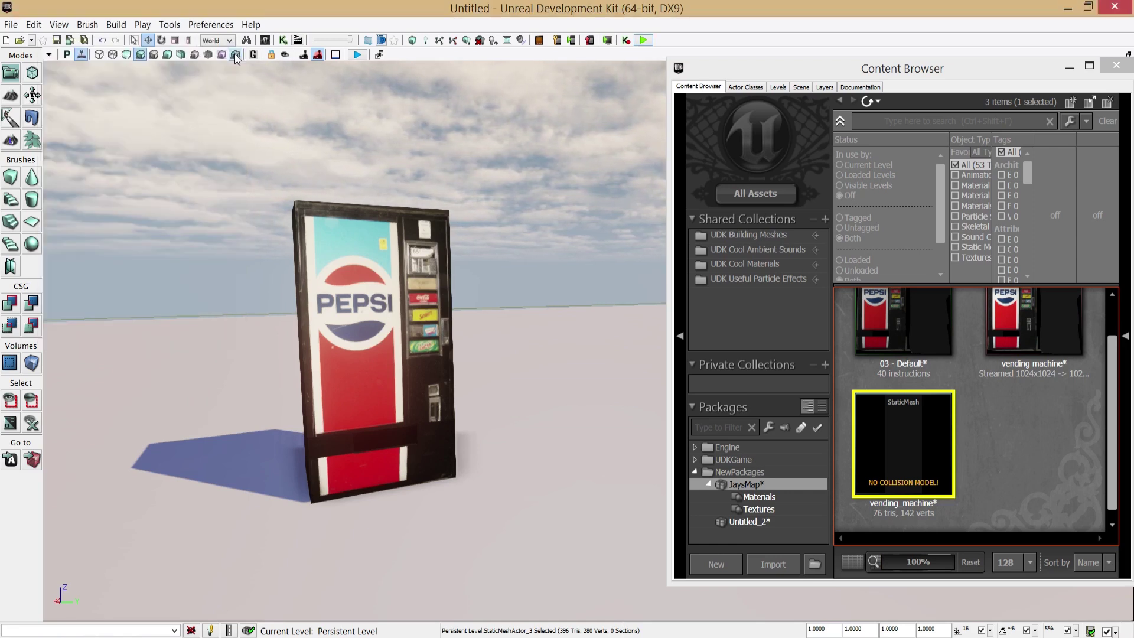
# Play the level in a preview window, walk up to the front of the vending machine and fire a shot at it
pyautogui.click(643, 39)
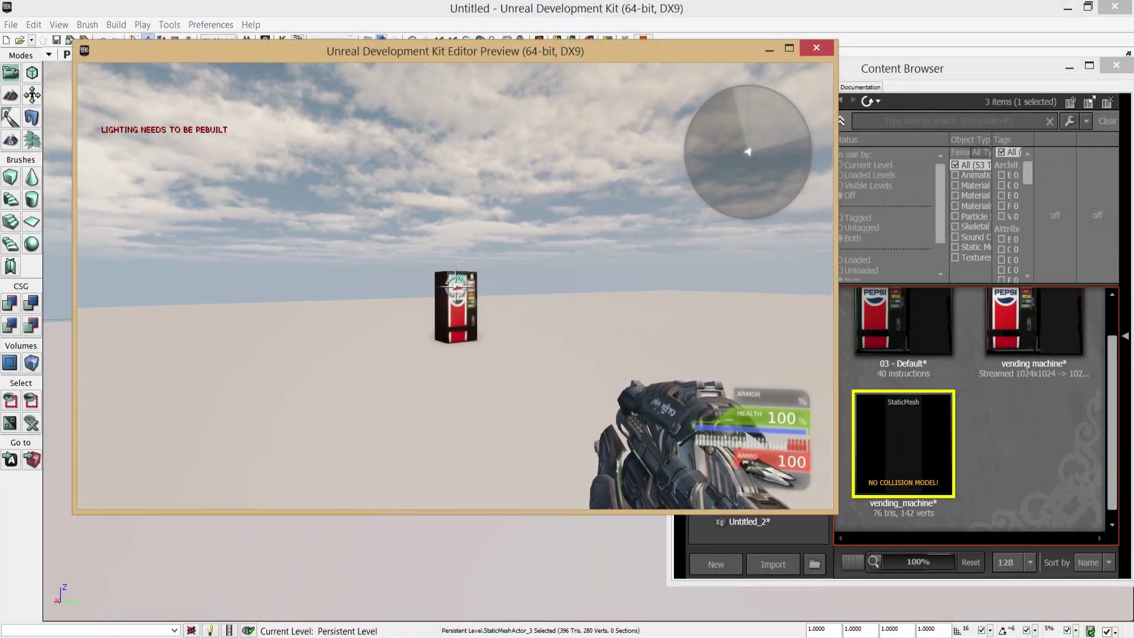
pyautogui.press('w')
pyautogui.press('s')
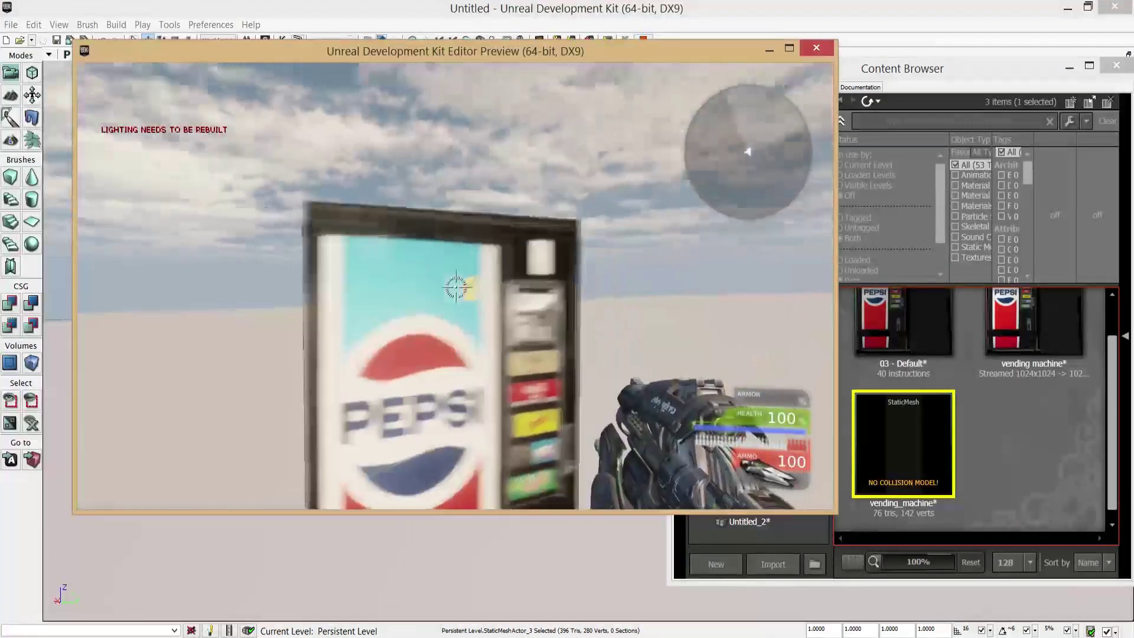
pyautogui.press('w')
pyautogui.press('w')
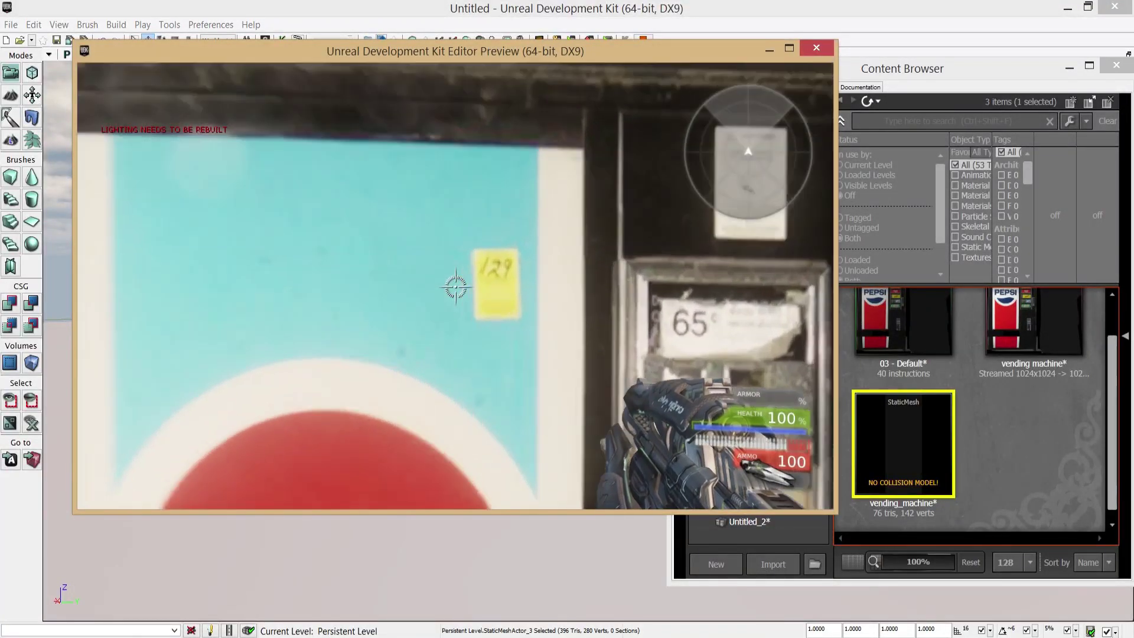
pyautogui.press('d')
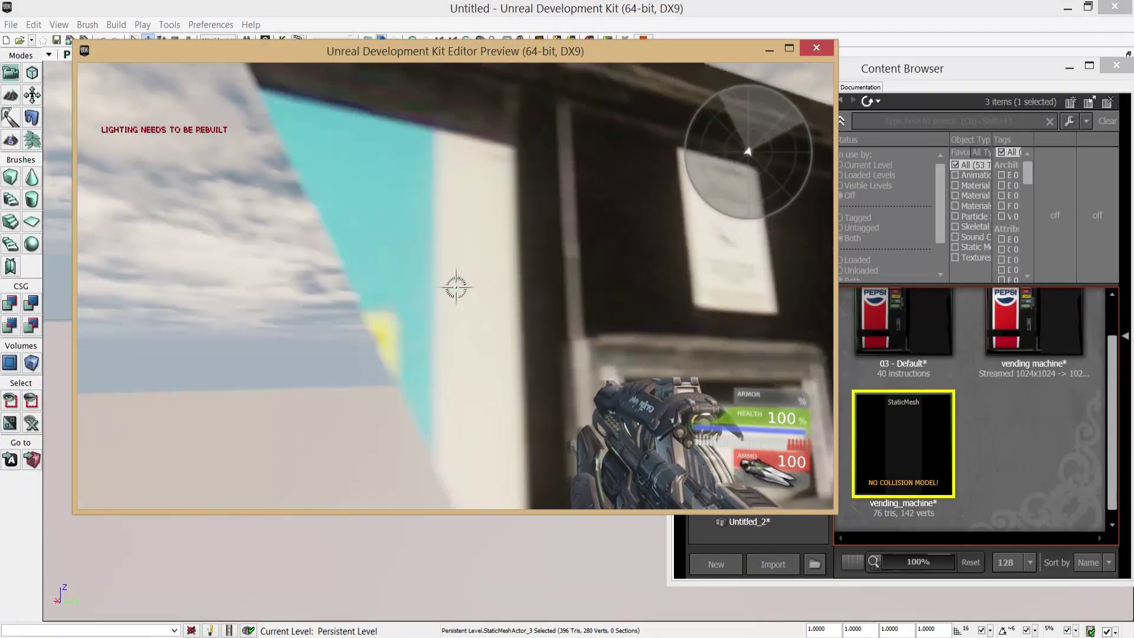
pyautogui.press('d')
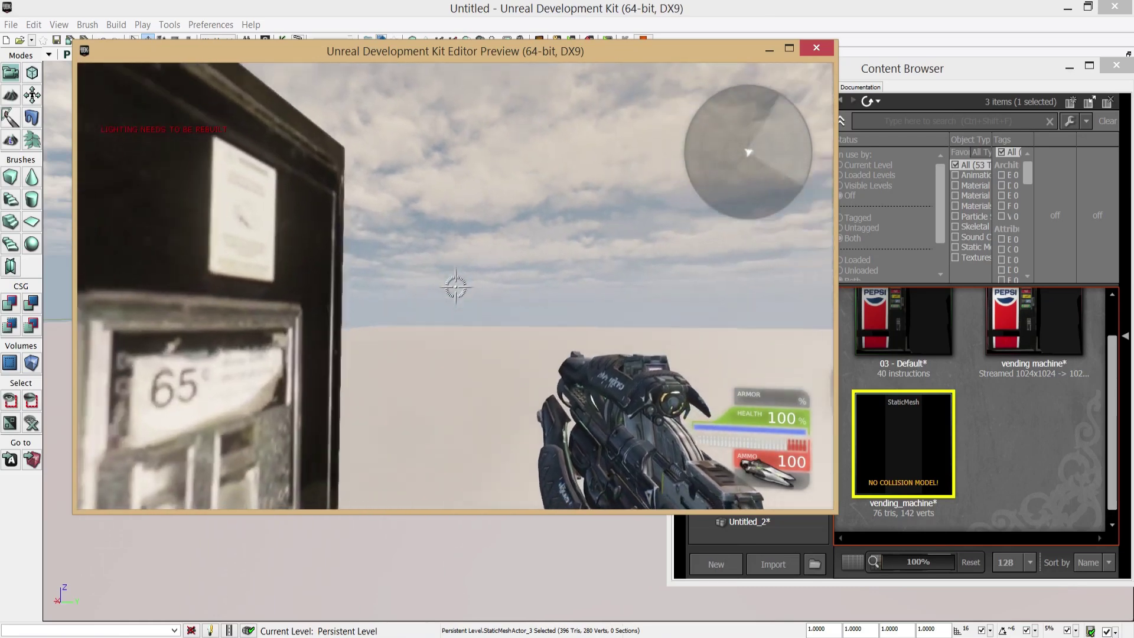
pyautogui.press('a')
pyautogui.click(454, 286)
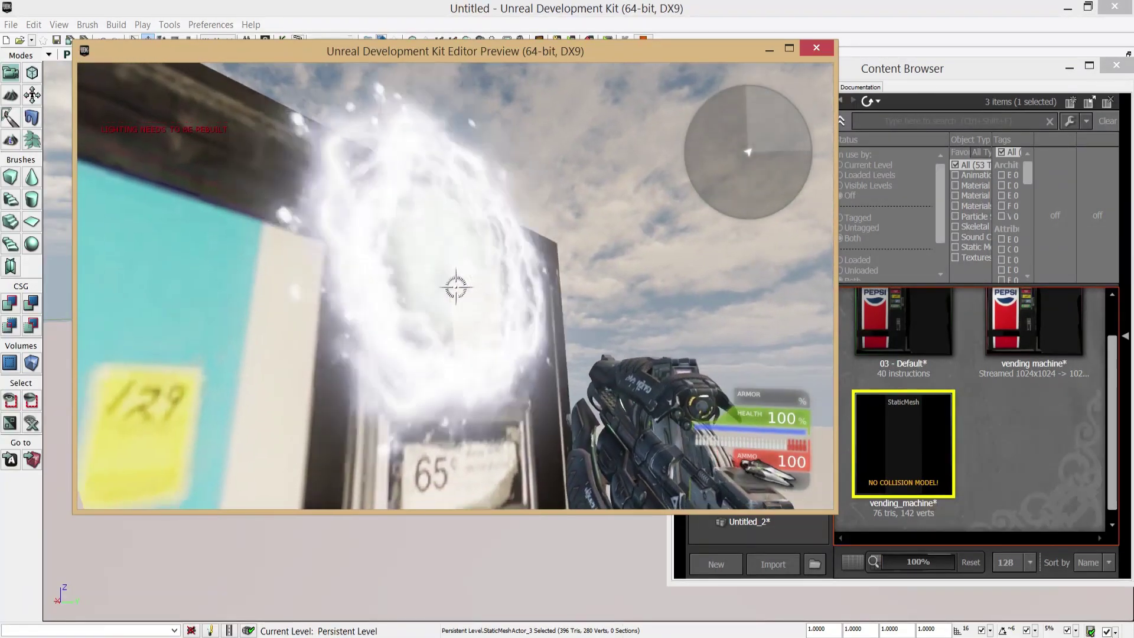
# Back away and circle the vending machine to compare its size with the player's eye height, and end the preview
pyautogui.press('s')
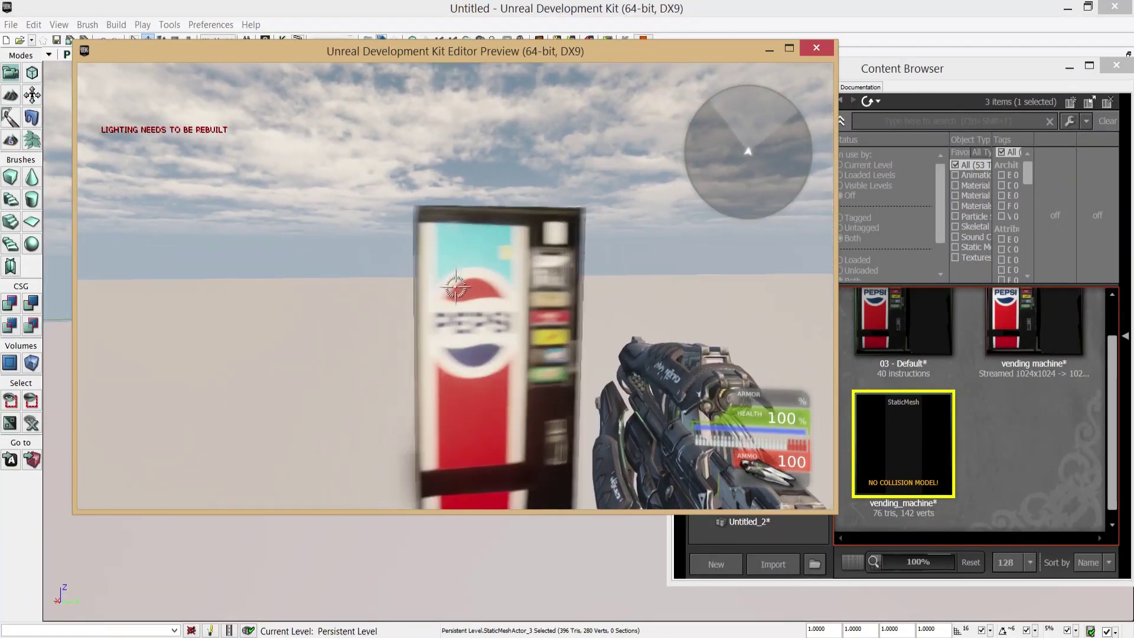
pyautogui.press('w')
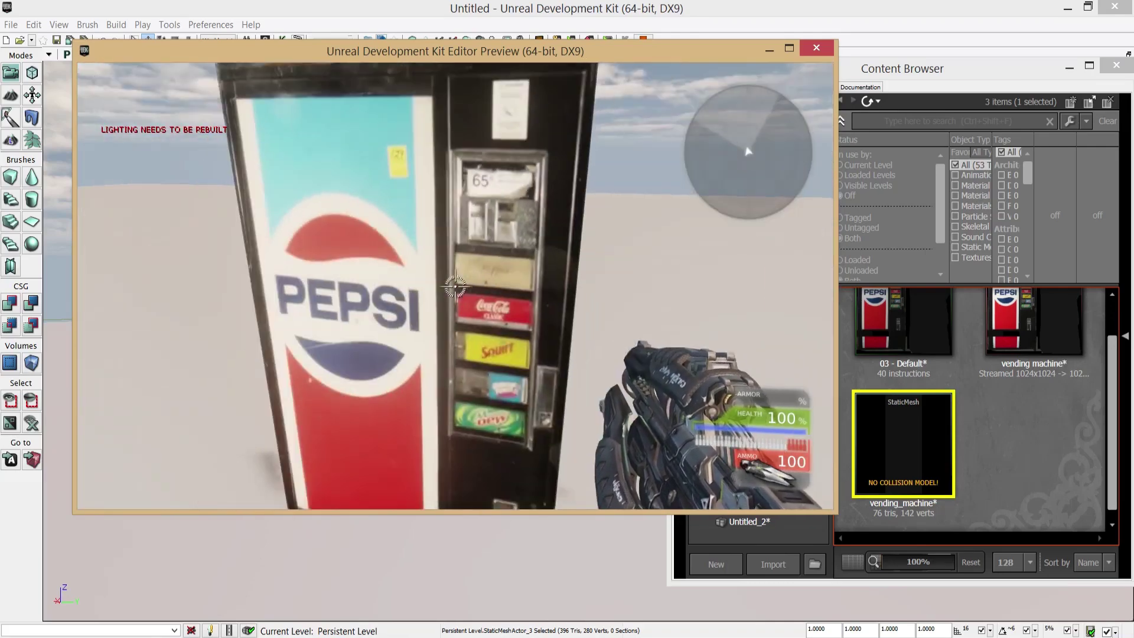
pyautogui.press('s')
pyautogui.press('a')
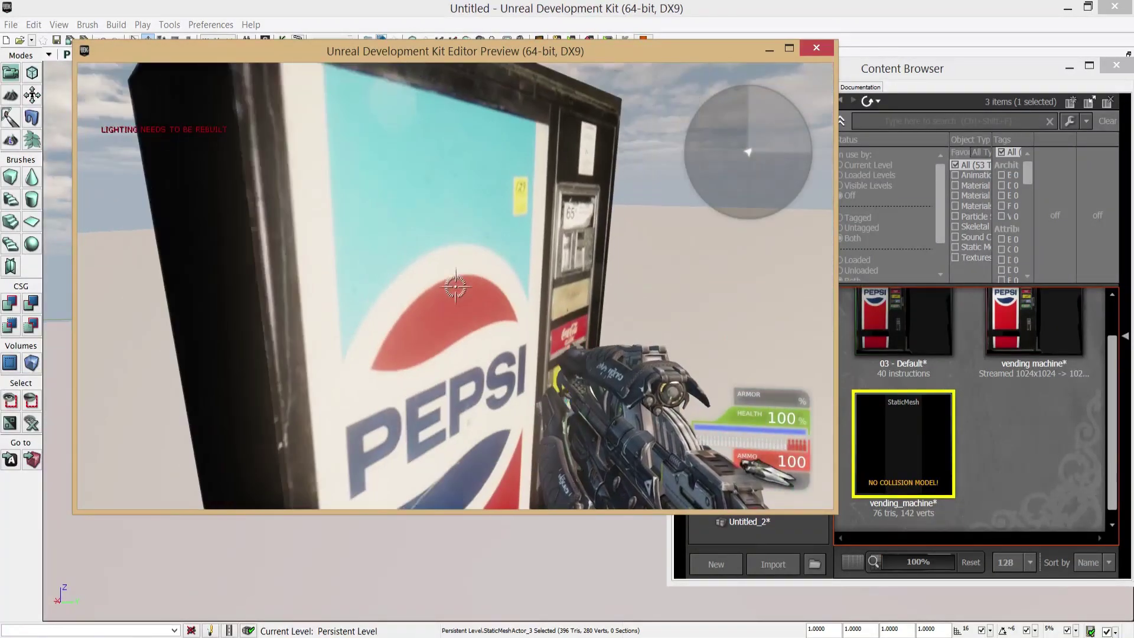
pyautogui.press('s')
pyautogui.press('d')
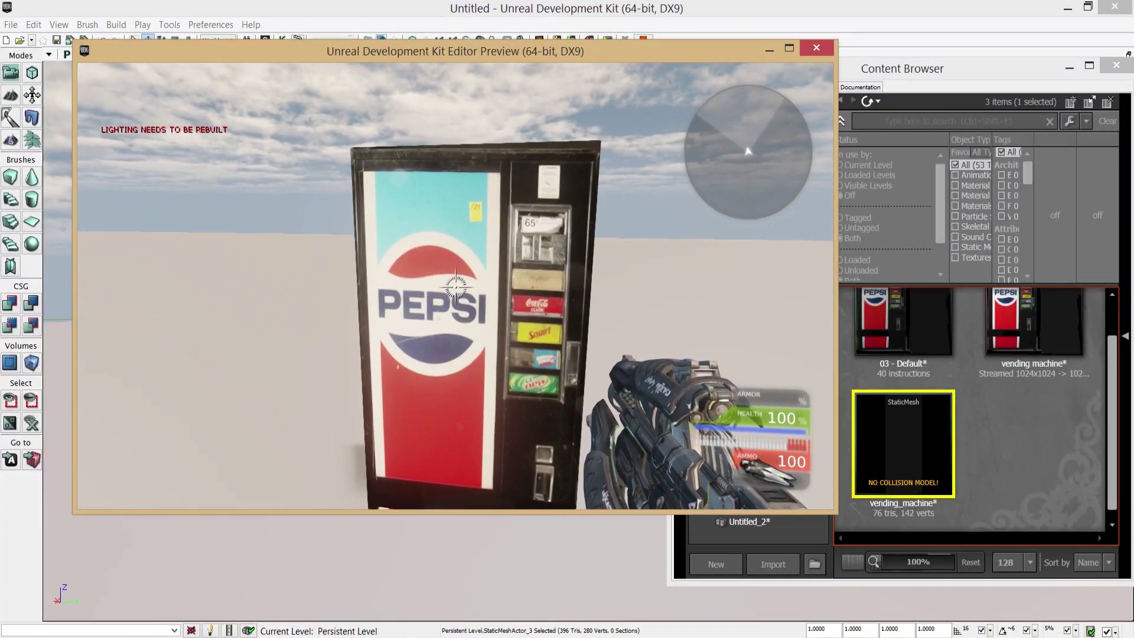
pyautogui.press('w')
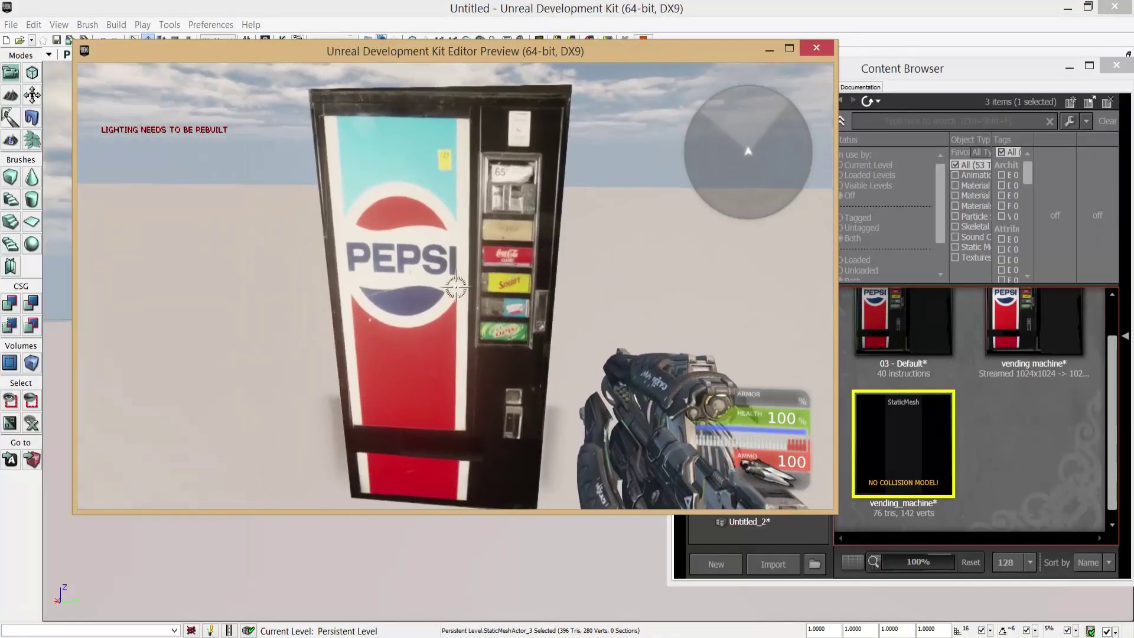
pyautogui.press('s')
pyautogui.press('d')
pyautogui.press('w')
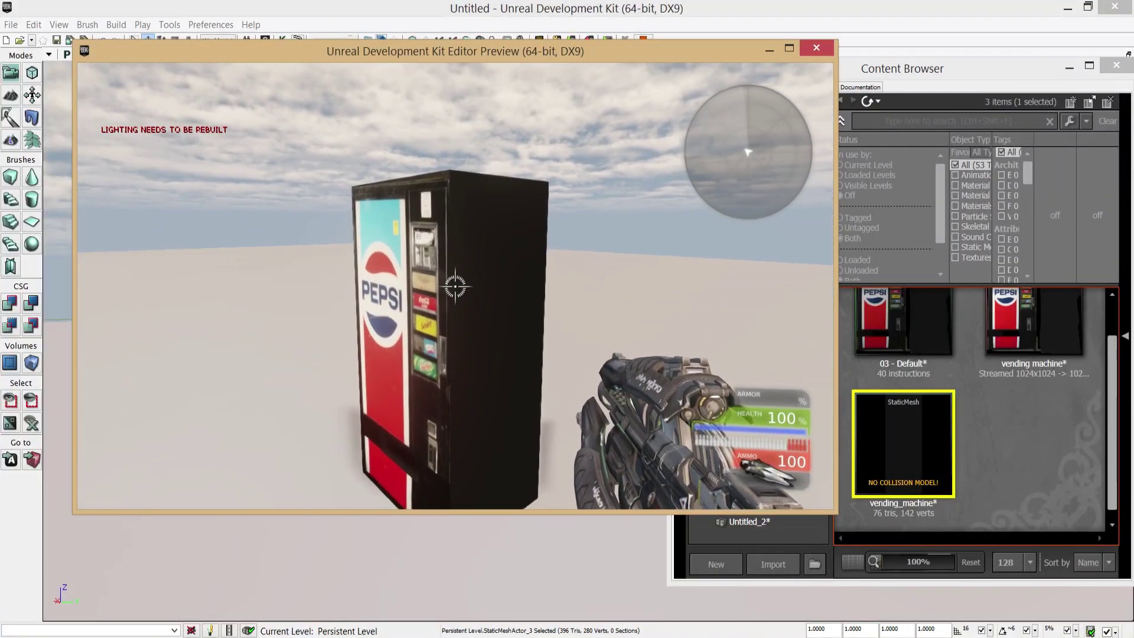
pyautogui.press('s')
pyautogui.press('w')
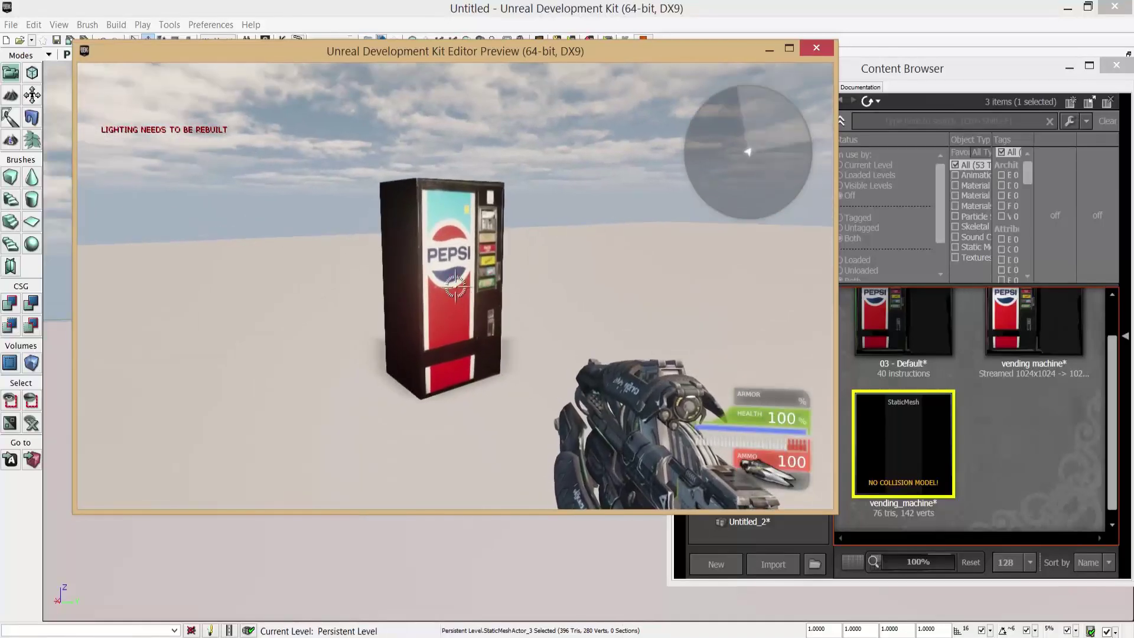
pyautogui.press('a')
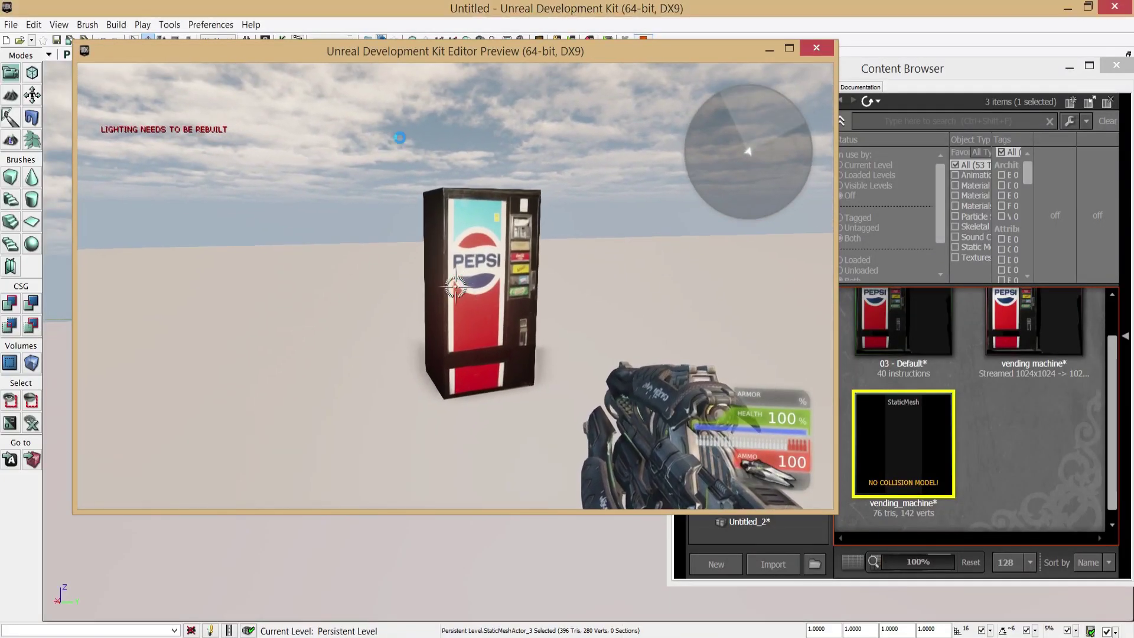
pyautogui.press('Escape')
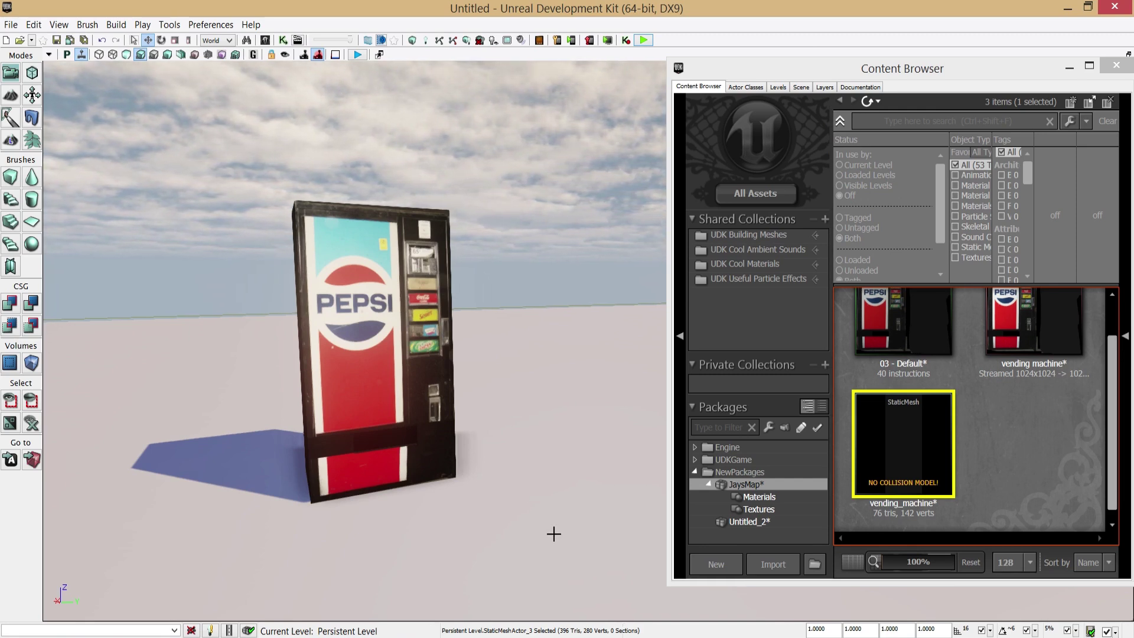
# Select the vending machine in the level and close the Content Browser
pyautogui.click(410, 418)
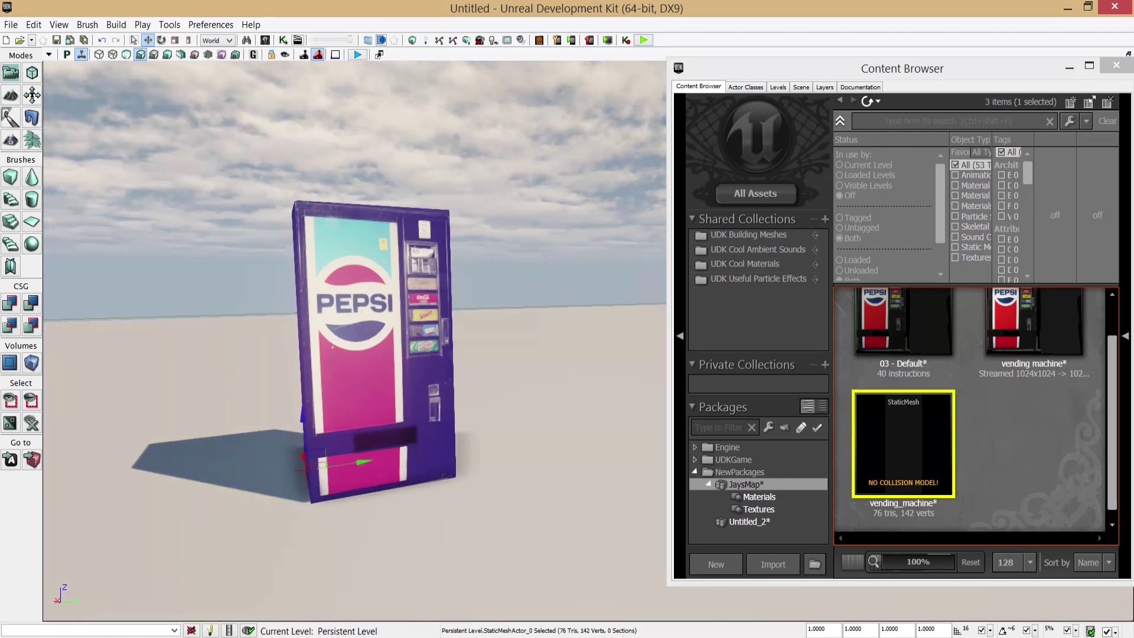
pyautogui.moveTo(354, 354); pyautogui.dragTo(449, 354)
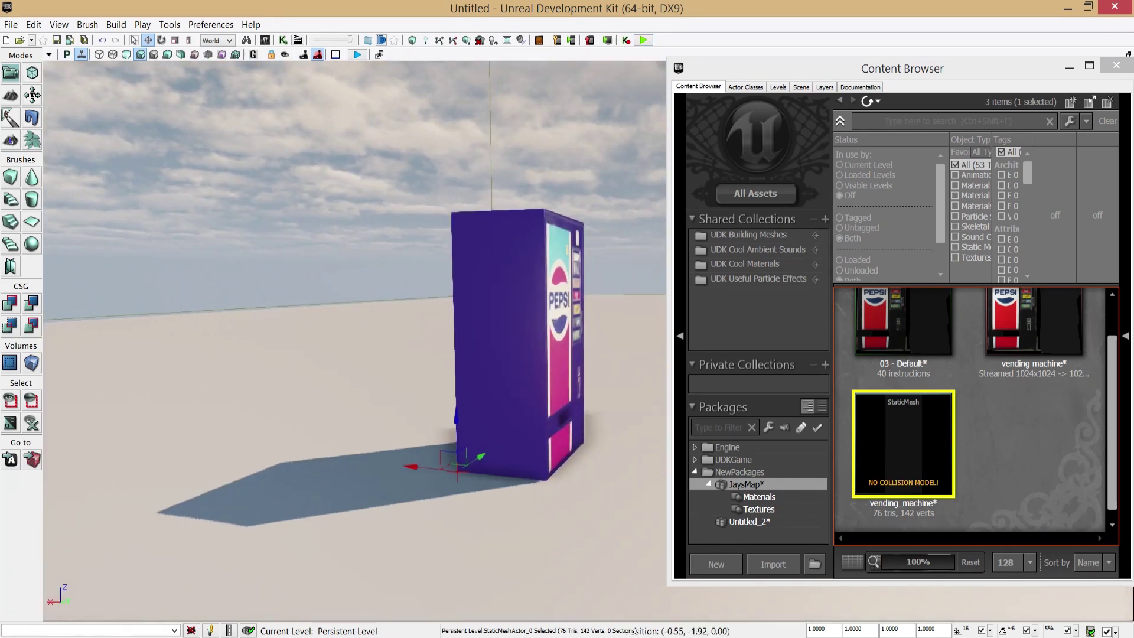
pyautogui.moveTo(515, 472); pyautogui.dragTo(527, 472)
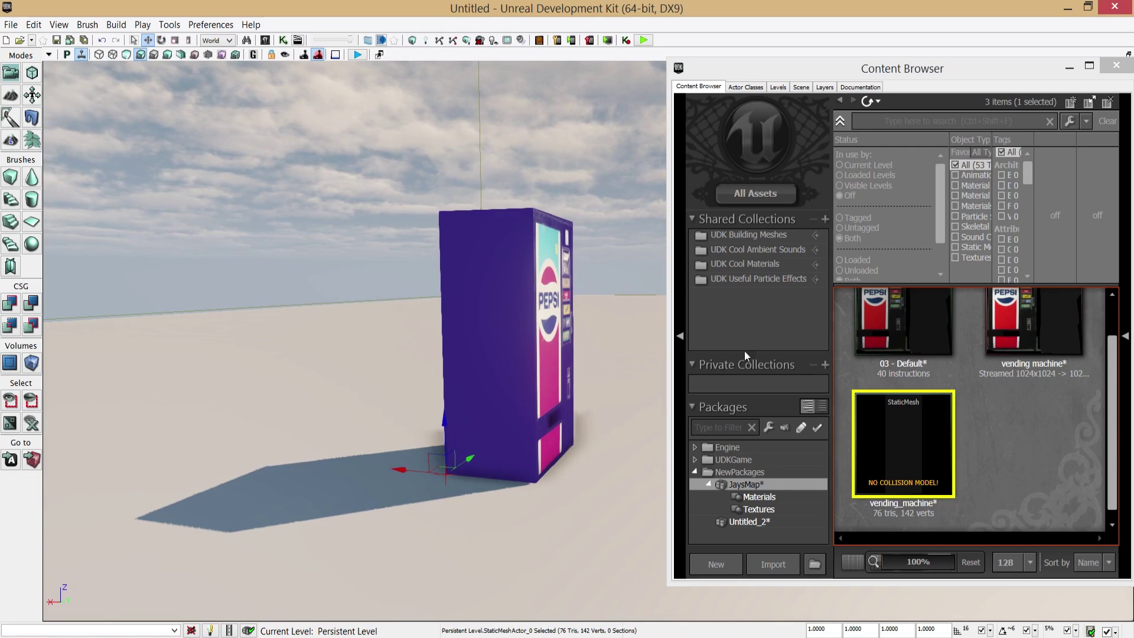
pyautogui.click(1116, 65)
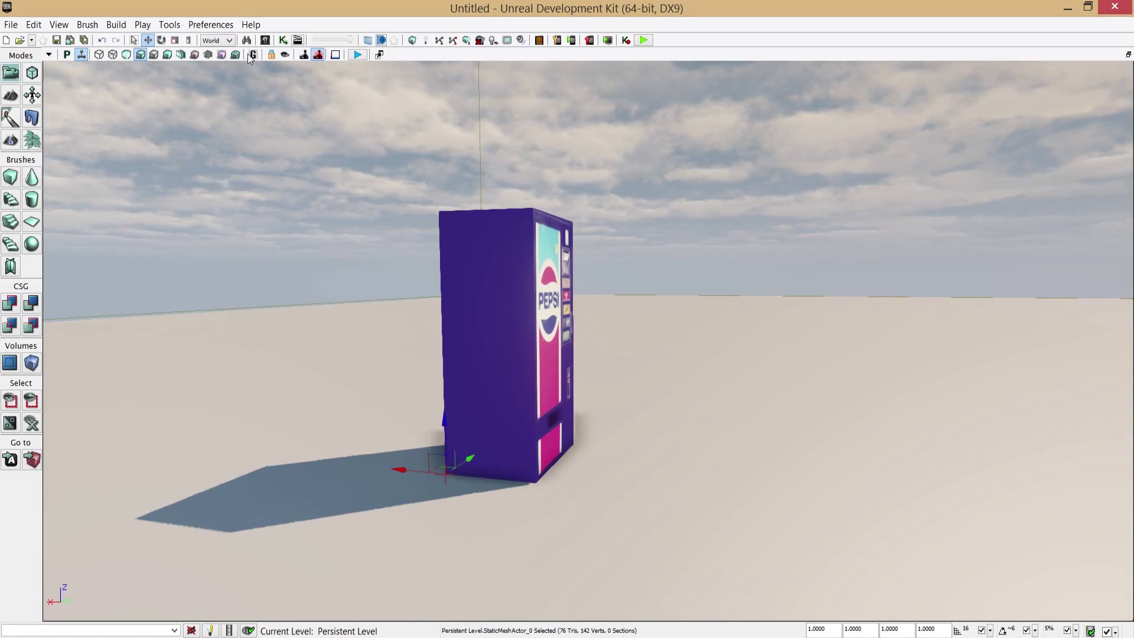
# Try to rotate the selected vending machine about its vertical axis with the rotate tool
pyautogui.click(161, 40)
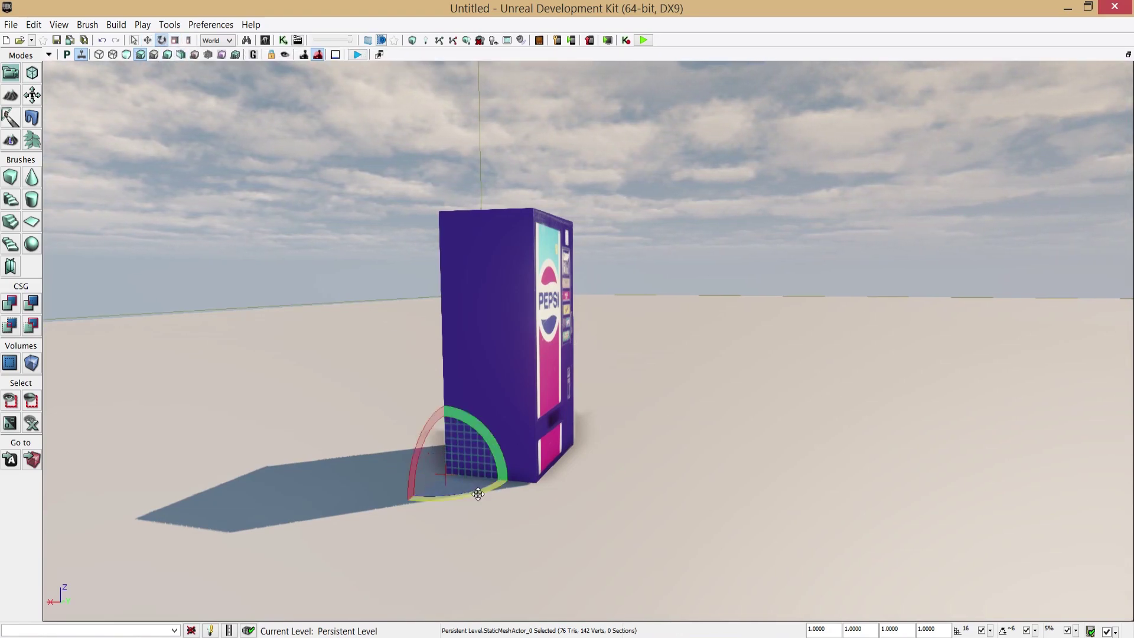
pyautogui.moveTo(475, 495)
pyautogui.mouseDown()
pyautogui.moveTo(531, 489)
pyautogui.moveTo(513, 472)
pyautogui.moveTo(367, 501)
pyautogui.moveTo(500, 497)
pyautogui.moveTo(509, 483)
pyautogui.moveTo(487, 499)
pyautogui.moveTo(519, 470)
pyautogui.moveTo(520, 481)
pyautogui.moveTo(477, 491)
pyautogui.mouseUp()
pyautogui.moveTo(587, 501); pyautogui.dragTo(686, 522)
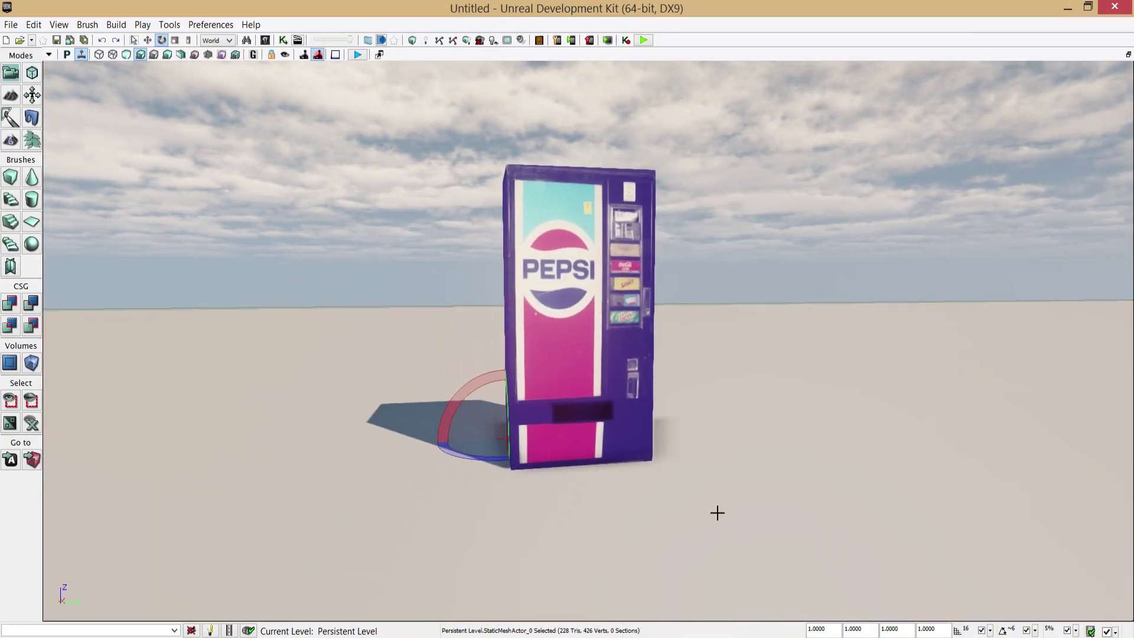